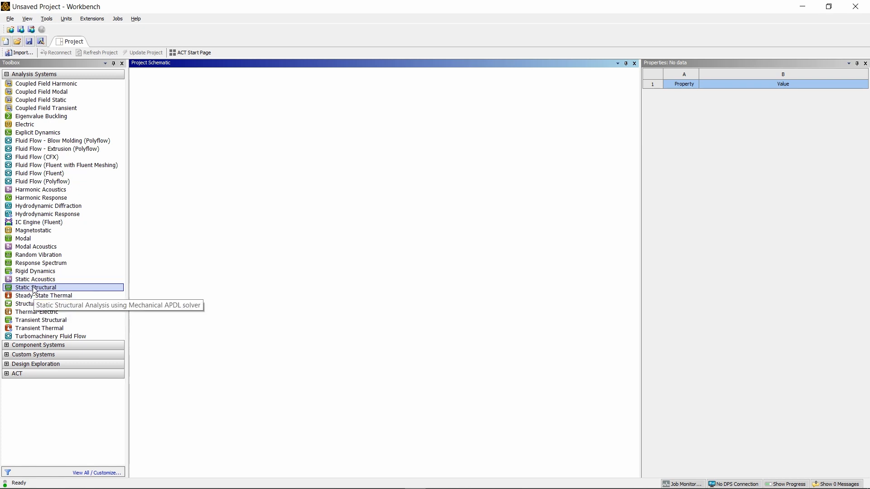
- Add a Static Structural system to the project schematic and import SYS 14.2.agdb as its geometry
{"action": "left_click_drag", "start_coordinate": [35, 289], "coordinate": [196, 131]}
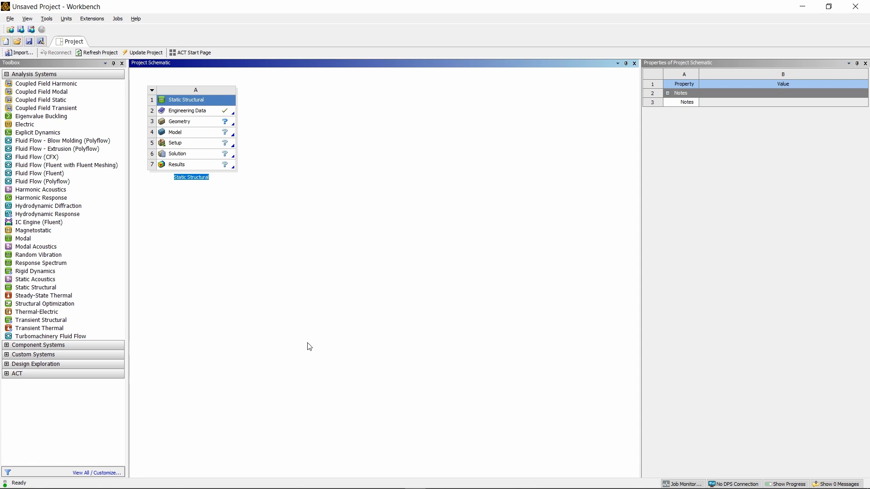
{"action": "left_click", "coordinate": [198, 121]}
{"action": "right_click", "coordinate": [221, 124]}
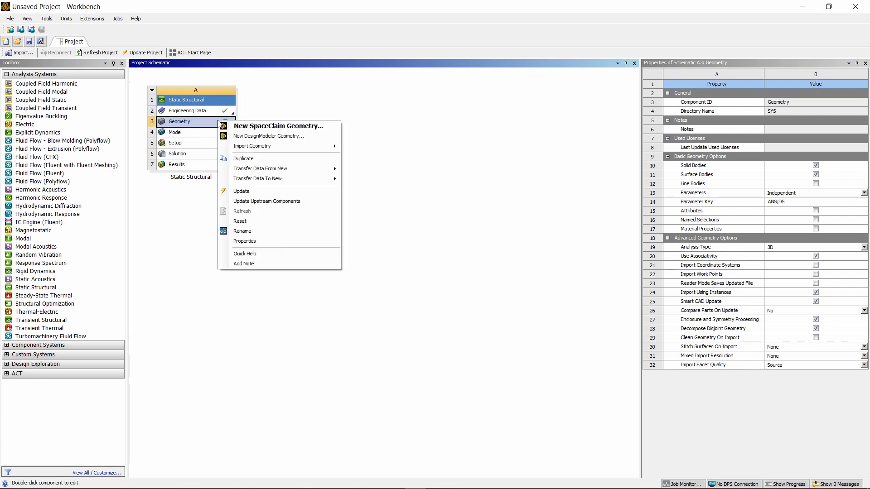
{"action": "mouse_move", "coordinate": [256, 149]}
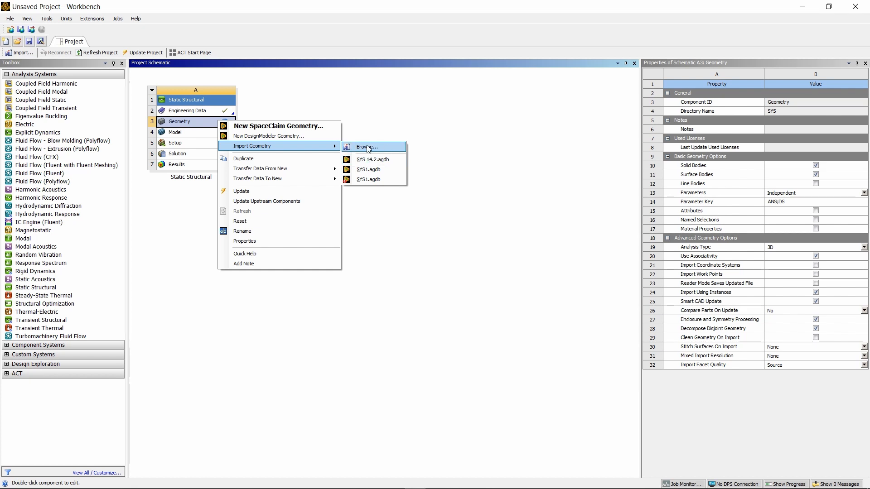
{"action": "left_click", "coordinate": [366, 160]}
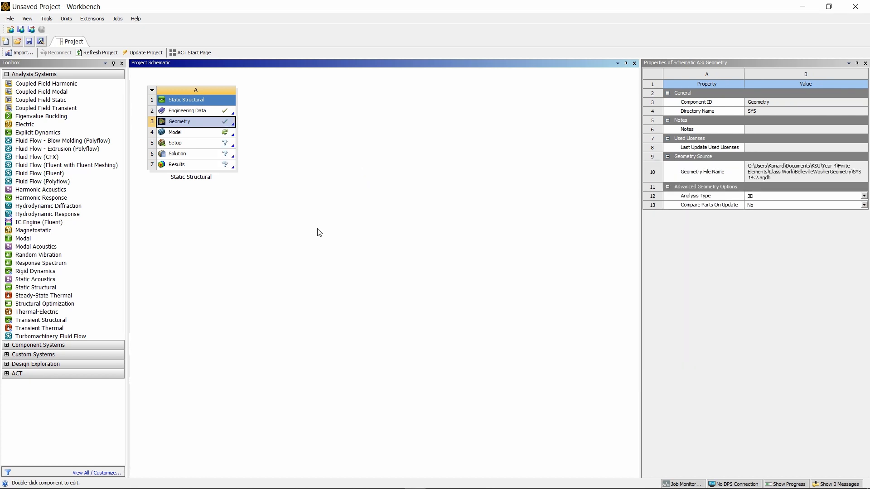
- Open the system's model in Mechanical and set the surface body's thickness to 1 mm
{"action": "double_click", "coordinate": [184, 135]}
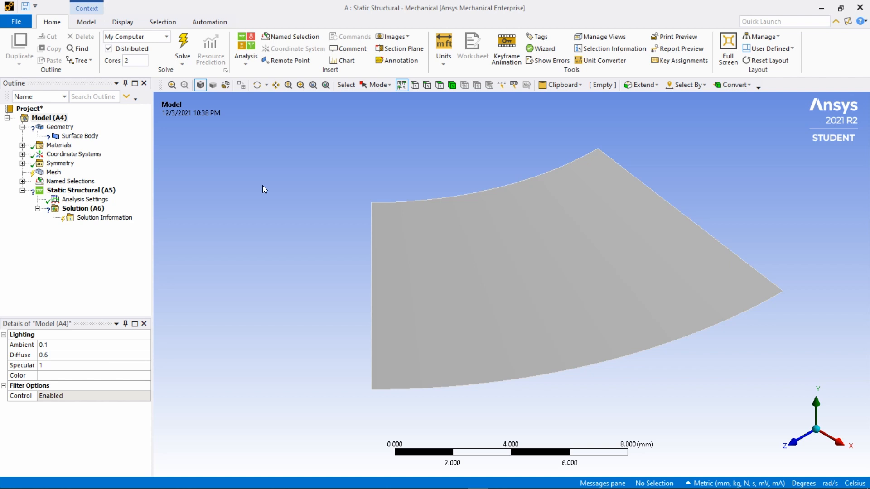
{"action": "left_click", "coordinate": [74, 137]}
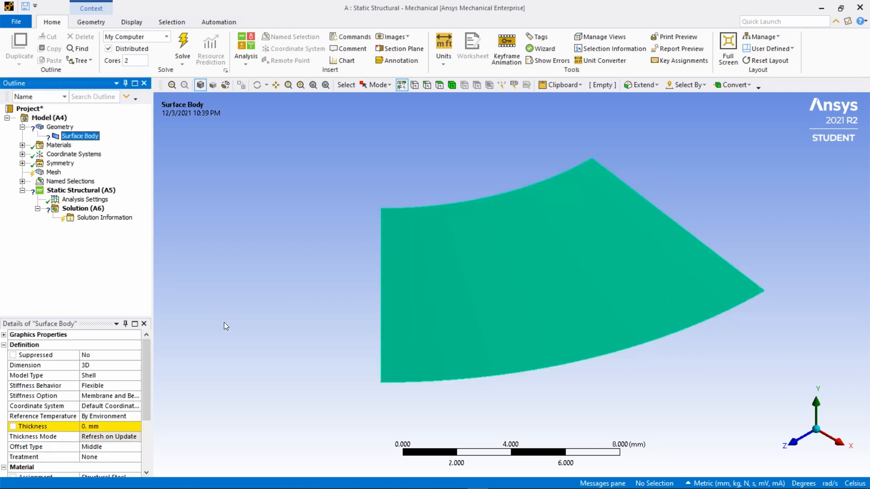
{"action": "left_click_drag", "start_coordinate": [147, 363], "coordinate": [147, 381]}
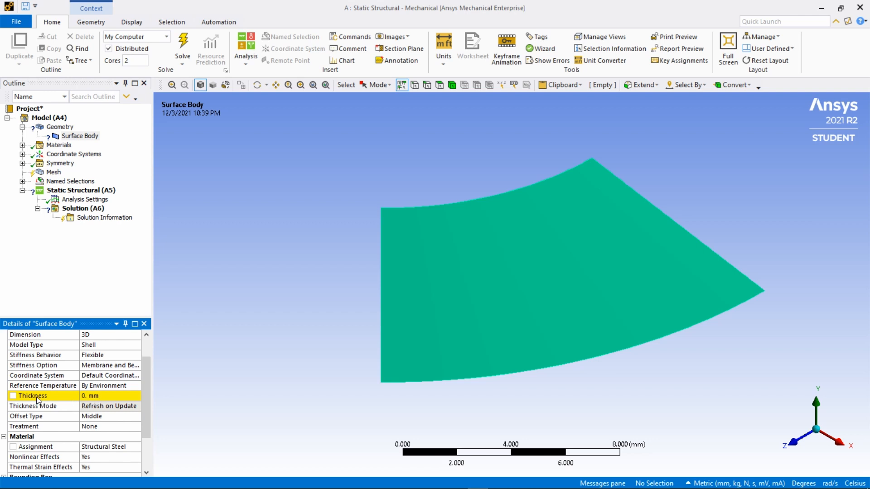
{"action": "left_click", "coordinate": [86, 397]}
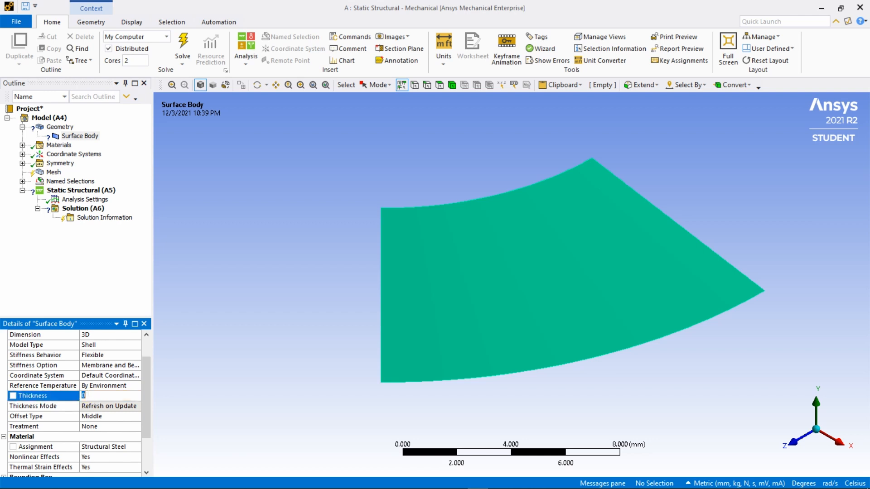
{"action": "type", "text": "1"}
{"action": "left_click", "coordinate": [113, 448]}
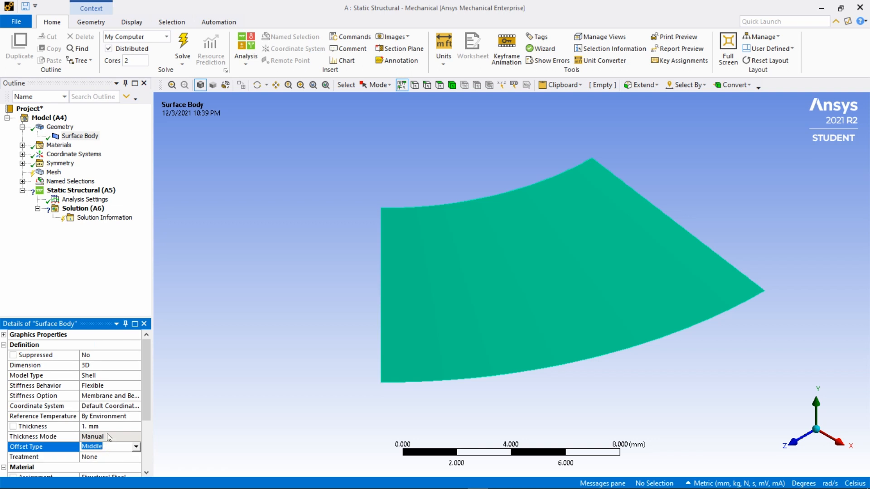
- Check the surface body's material assignment and the active unit system
{"action": "left_click_drag", "start_coordinate": [142, 395], "coordinate": [144, 421]}
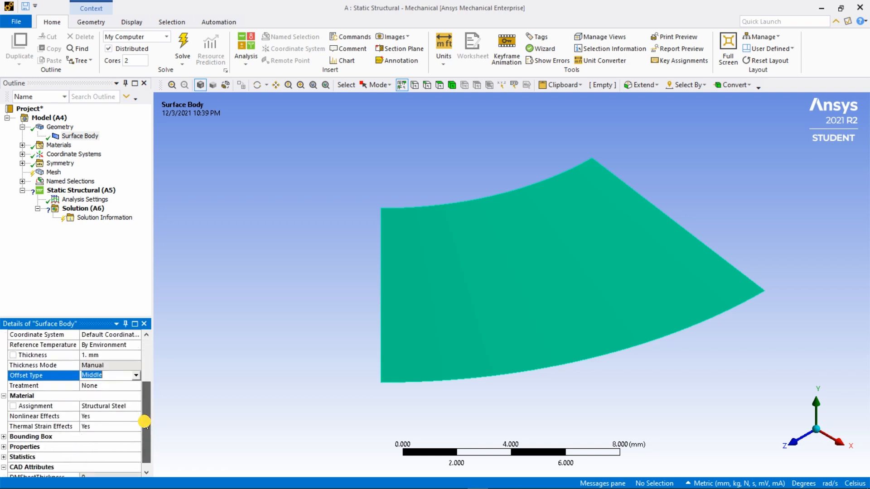
{"action": "left_click", "coordinate": [108, 407]}
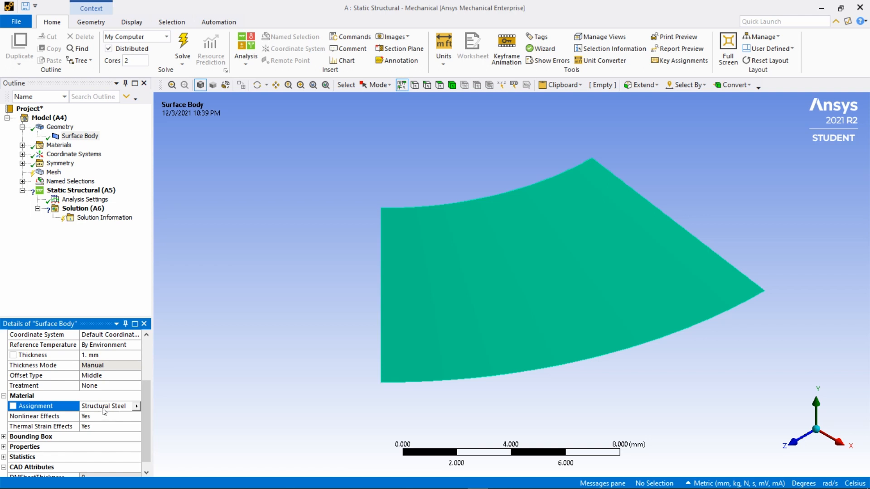
{"action": "left_click_drag", "start_coordinate": [143, 402], "coordinate": [145, 357]}
{"action": "left_click", "coordinate": [111, 270]}
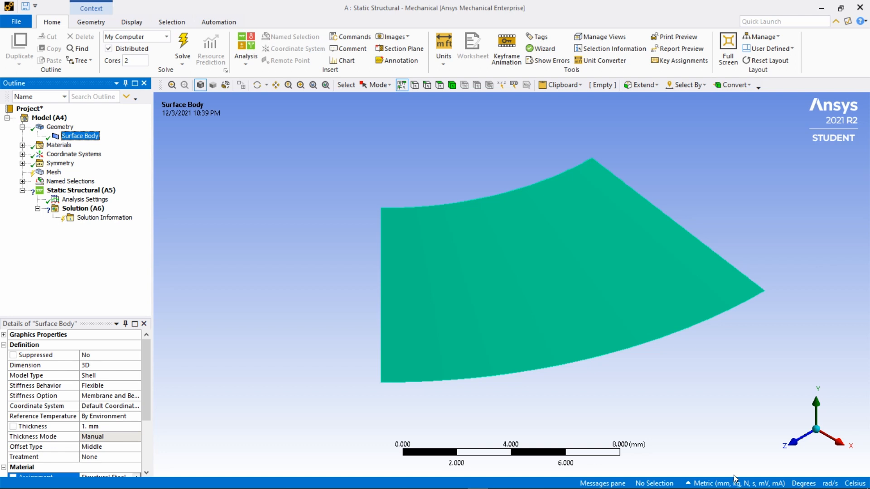
{"action": "left_click", "coordinate": [687, 484]}
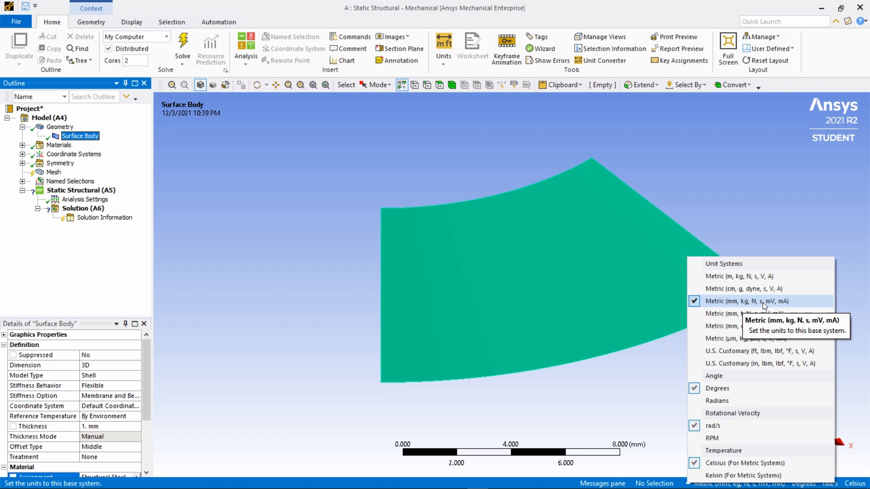
{"action": "left_click", "coordinate": [726, 208]}
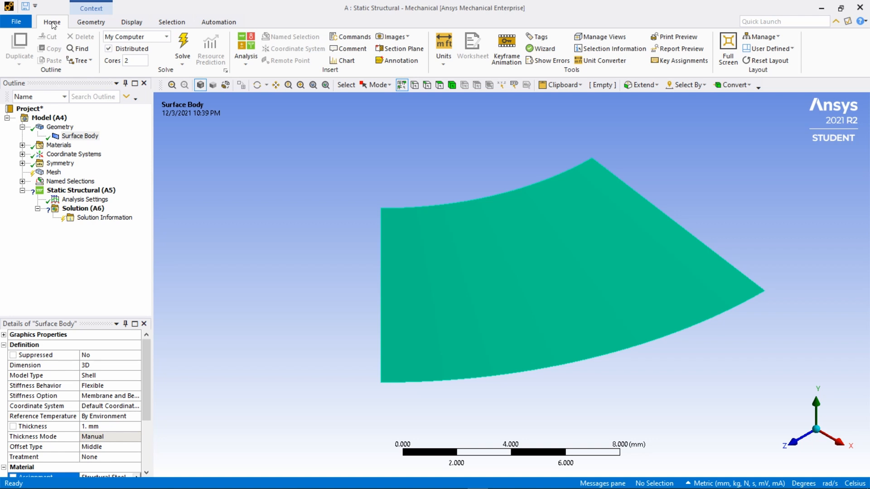
{"action": "left_click", "coordinate": [444, 50]}
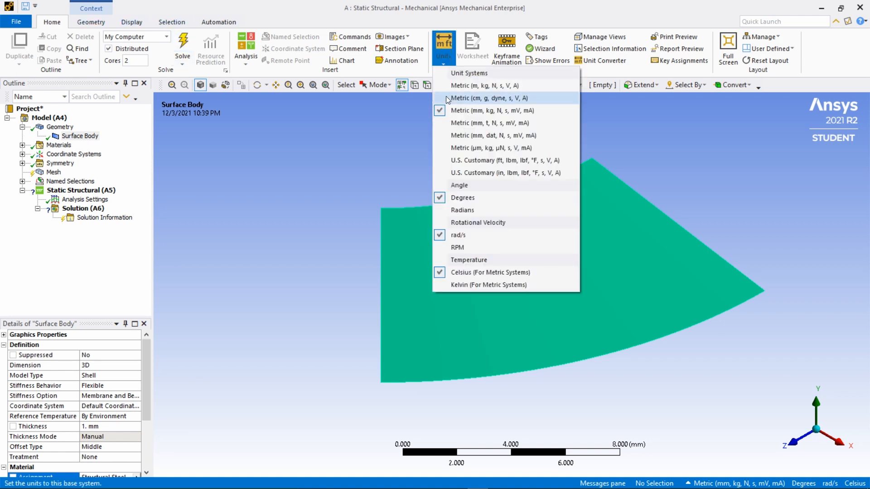
{"action": "left_click", "coordinate": [302, 211]}
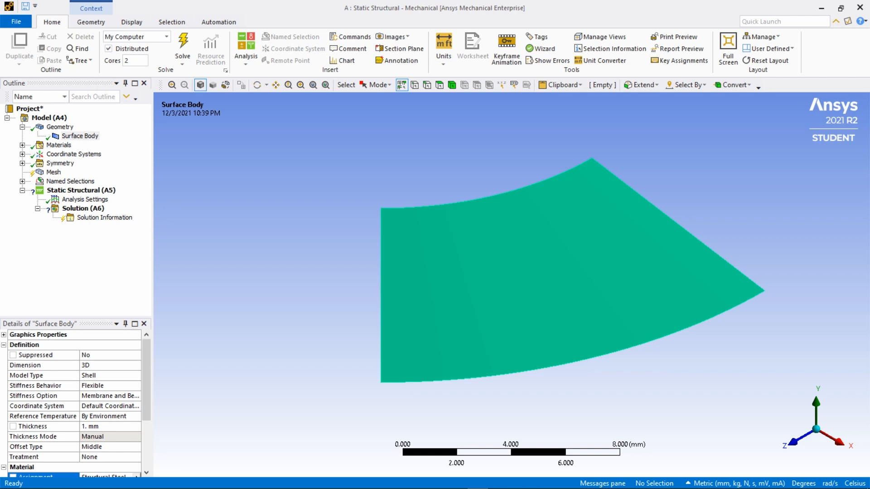
- In the analysis settings, set the number of steps to 2 and turn Large Deflection on
{"action": "left_click", "coordinate": [90, 201]}
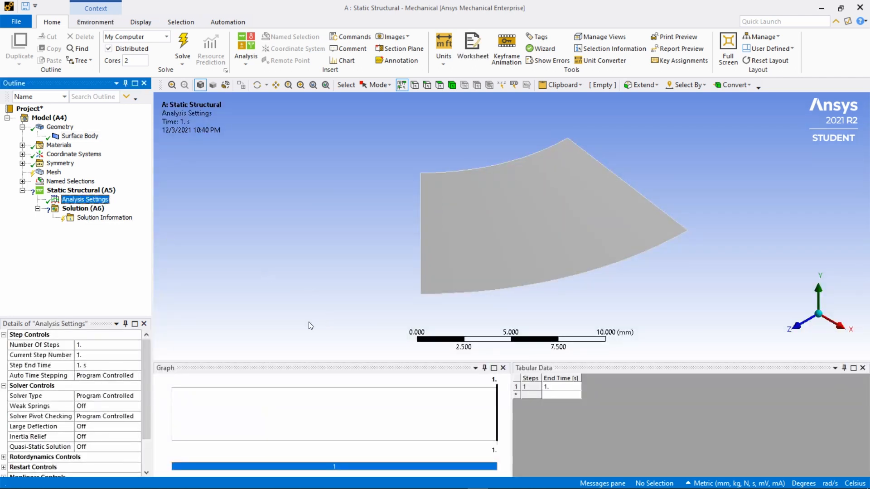
{"action": "left_click", "coordinate": [90, 346]}
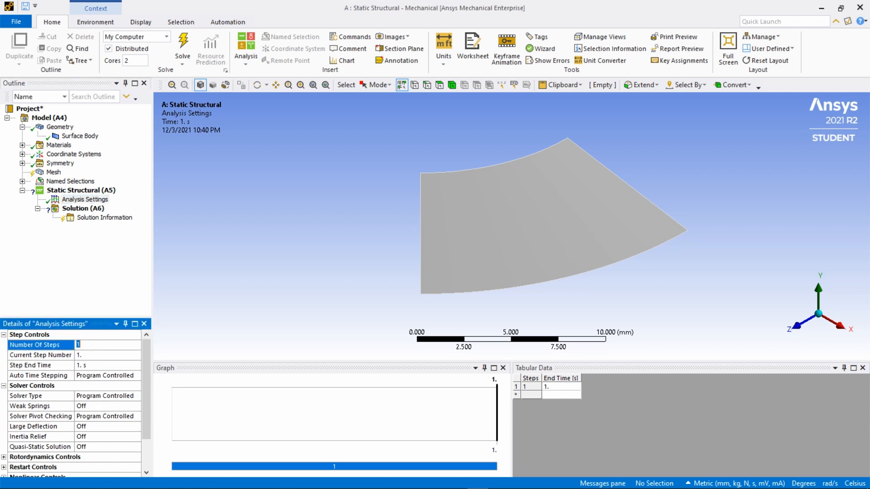
{"action": "type", "text": "2"}
{"action": "left_click_drag", "start_coordinate": [146, 359], "coordinate": [143, 400]}
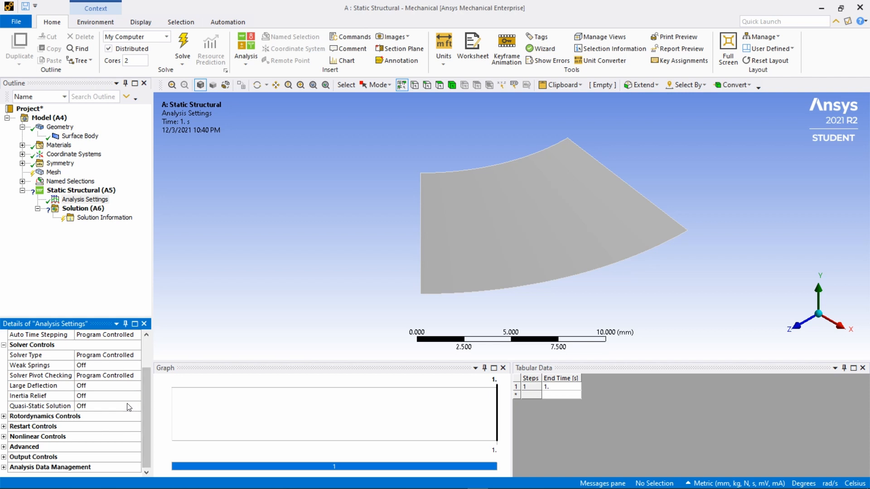
{"action": "left_click", "coordinate": [108, 386]}
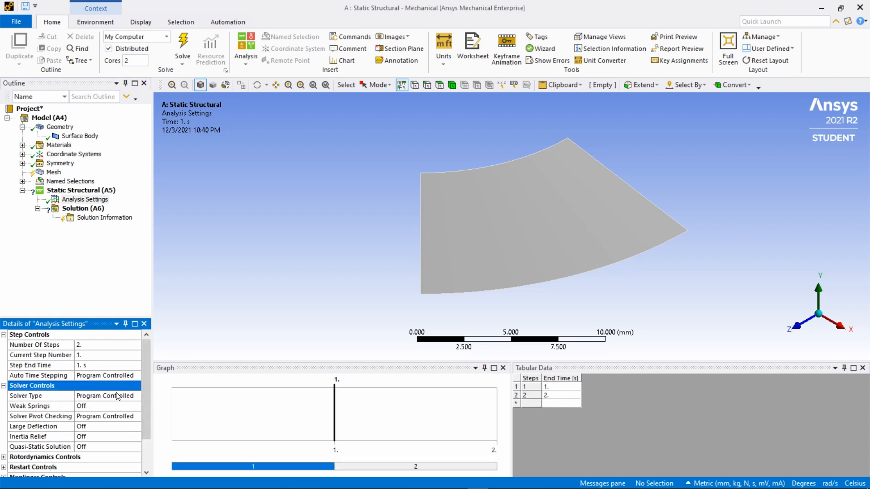
{"action": "left_click", "coordinate": [108, 425]}
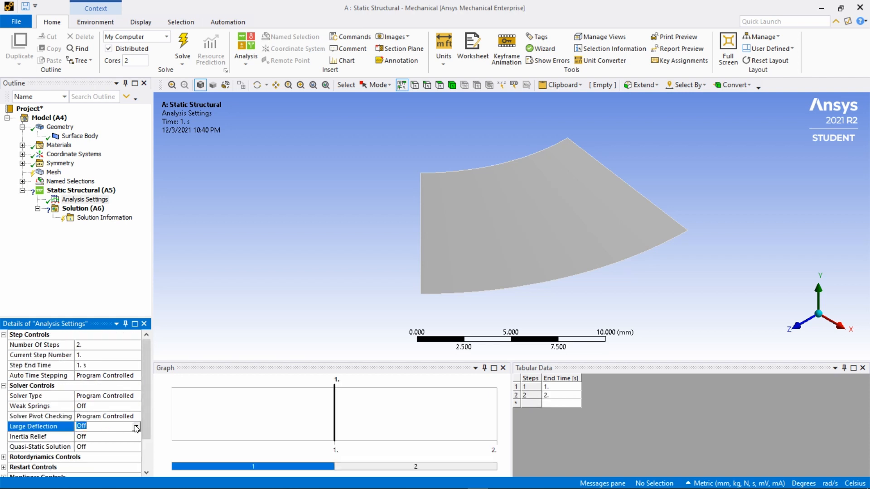
{"action": "left_click", "coordinate": [107, 426]}
{"action": "left_click", "coordinate": [103, 443]}
{"action": "left_click", "coordinate": [94, 275]}
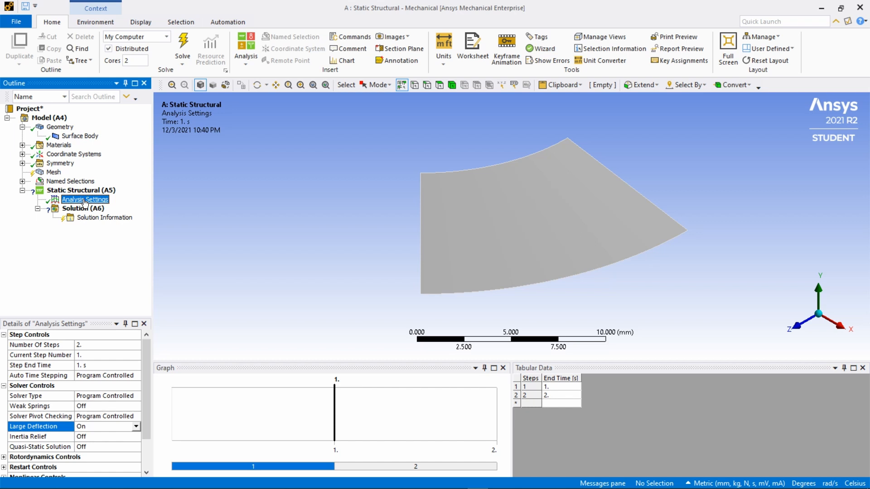
- Insert a Displacement support in the static structural analysis and scope it to the washer segment's outer curved edge
{"action": "mouse_move", "coordinate": [109, 211]}
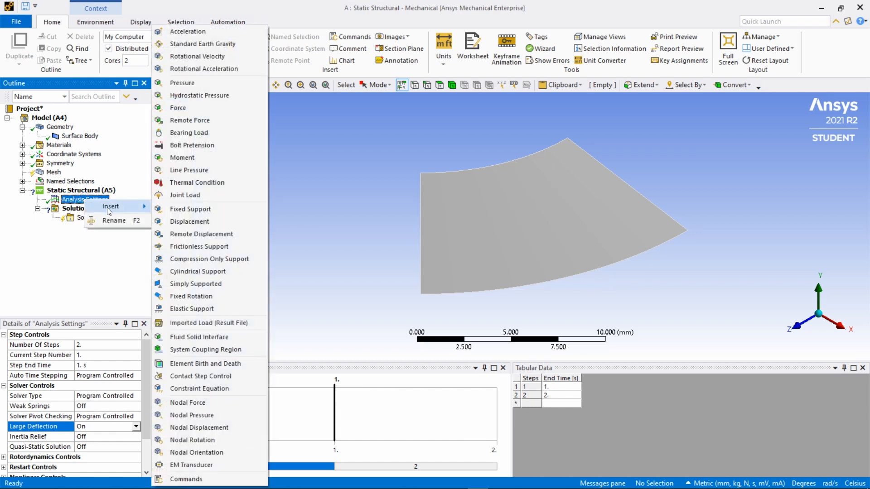
{"action": "left_click", "coordinate": [184, 224]}
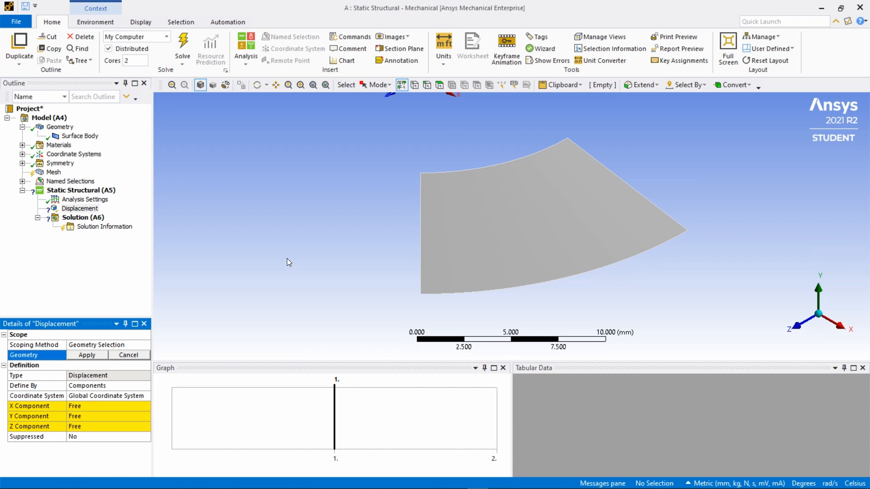
{"action": "left_click", "coordinate": [426, 86]}
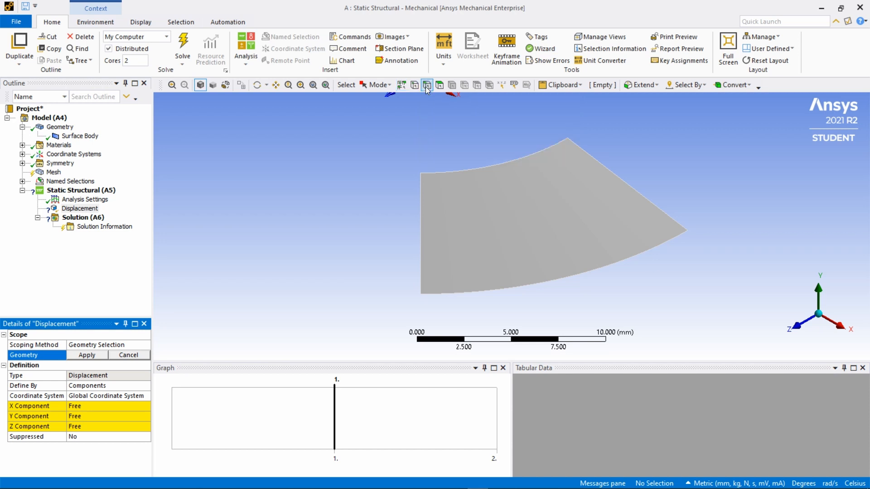
{"action": "left_click", "coordinate": [516, 290]}
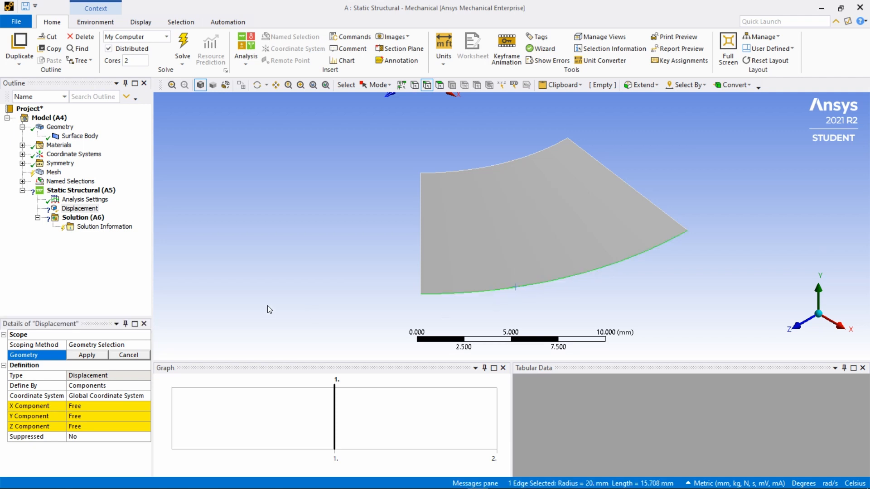
{"action": "left_click", "coordinate": [87, 356]}
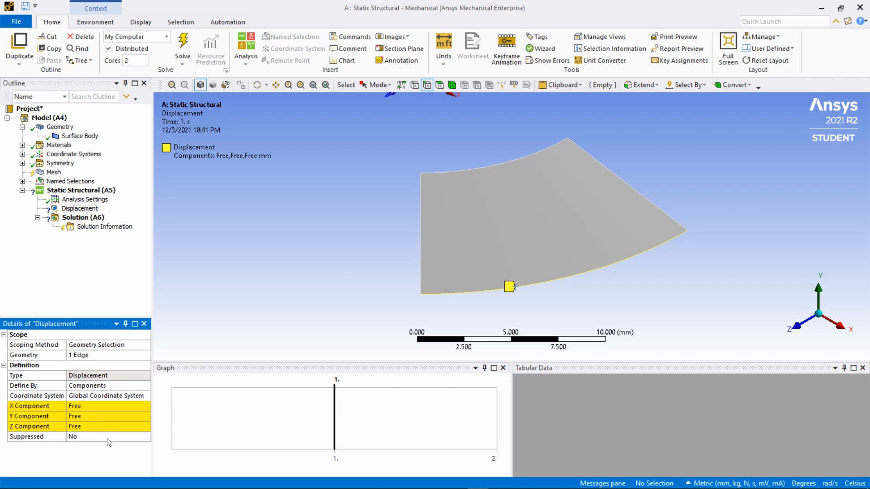
- Set the outer edge displacement's Y component to 0 mm
{"action": "left_click", "coordinate": [86, 417]}
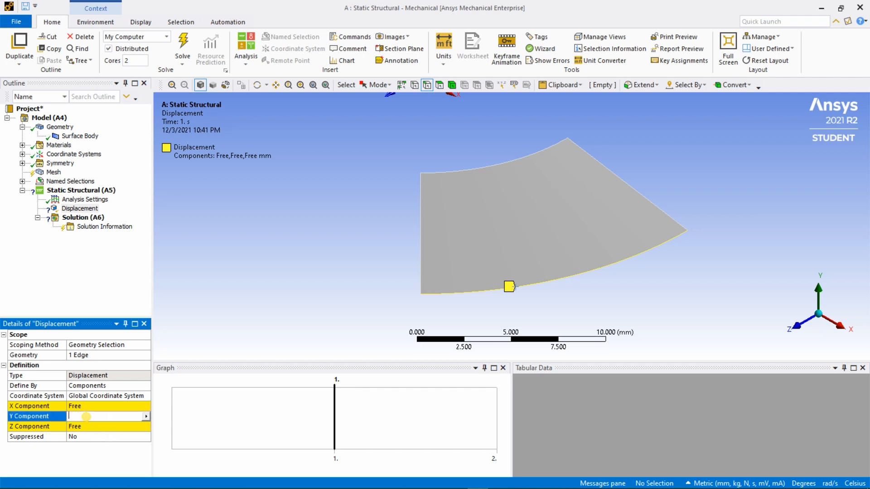
{"action": "type", "text": "0"}
{"action": "left_click", "coordinate": [102, 461]}
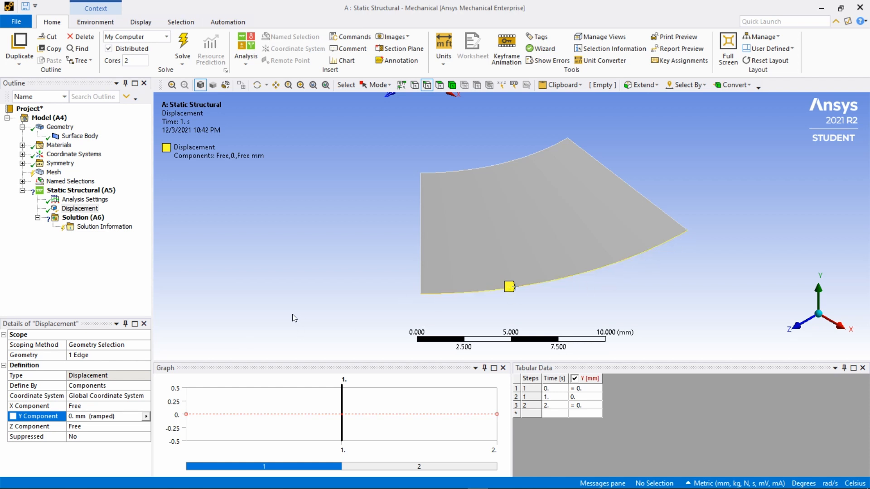
- Insert a second Displacement support and scope it to the washer segment's inner curved edge
{"action": "right_click", "coordinate": [84, 201]}
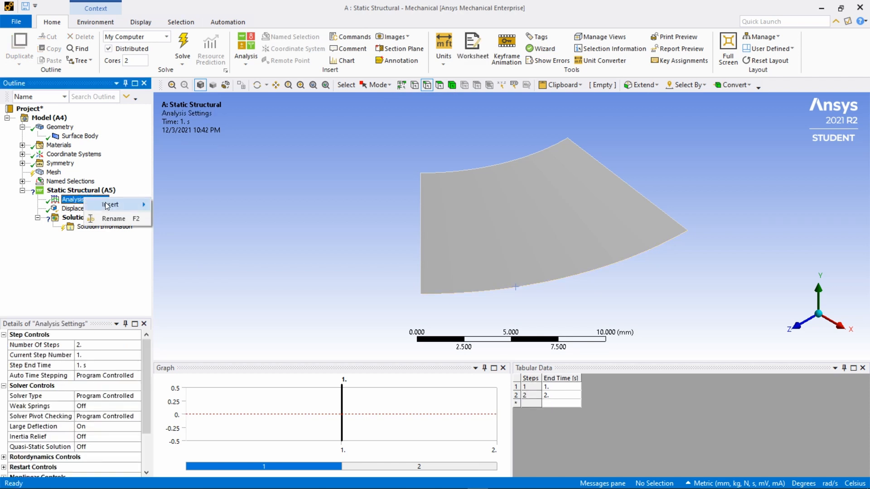
{"action": "mouse_move", "coordinate": [111, 203]}
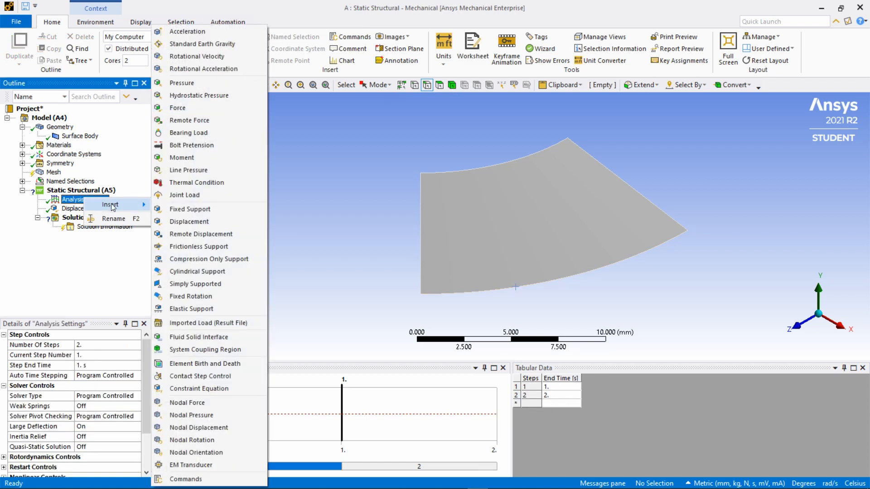
{"action": "left_click", "coordinate": [176, 222]}
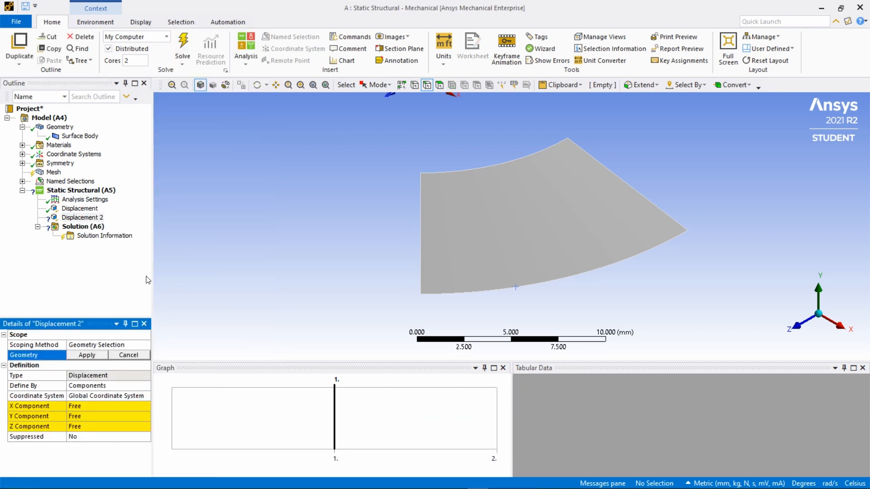
{"action": "left_click", "coordinate": [475, 169]}
{"action": "left_click", "coordinate": [88, 355]}
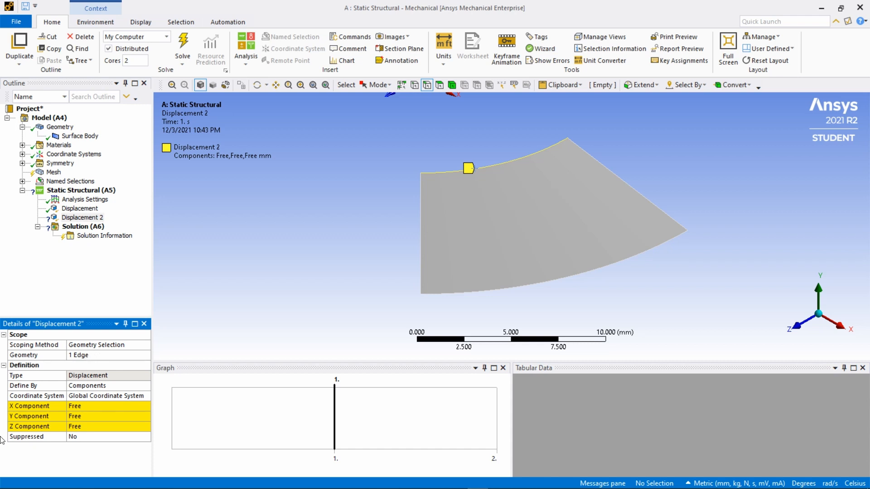
- Define the inner edge displacement's Y component as tabular data, with -1 mm at 1 s and 0 mm at 2 s
{"action": "left_click", "coordinate": [102, 417]}
{"action": "left_click", "coordinate": [145, 418]}
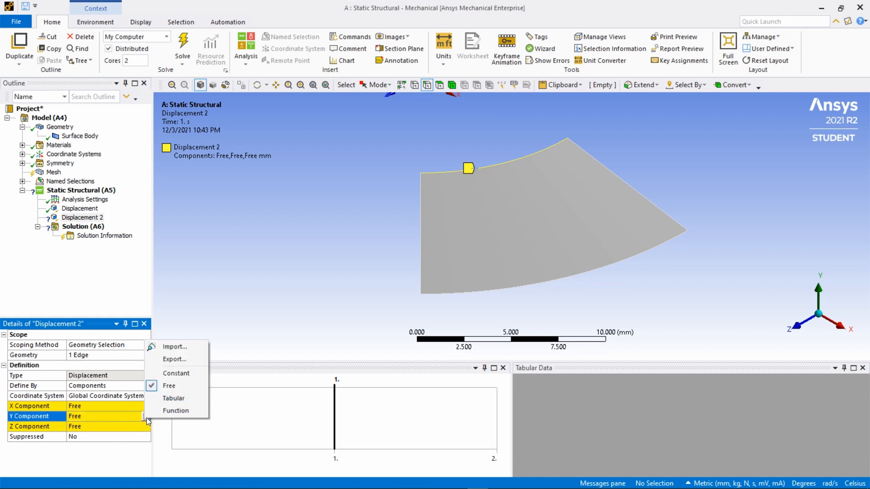
{"action": "left_click", "coordinate": [168, 399]}
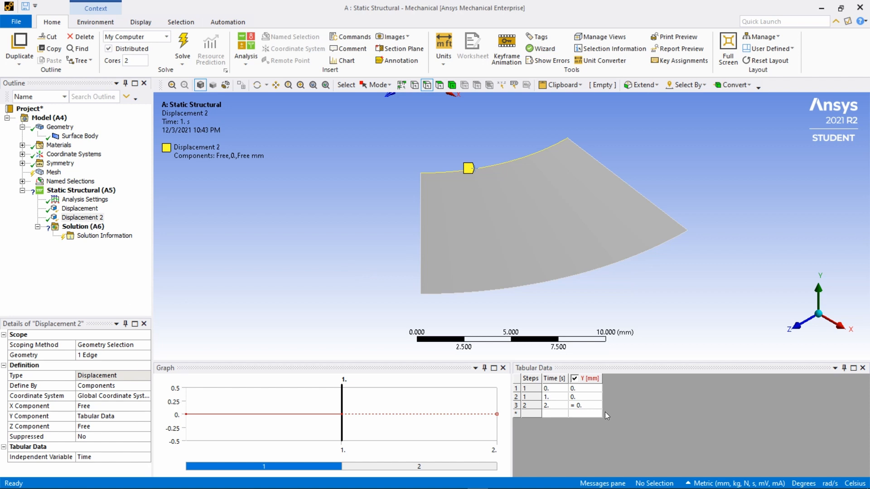
{"action": "left_click", "coordinate": [588, 407]}
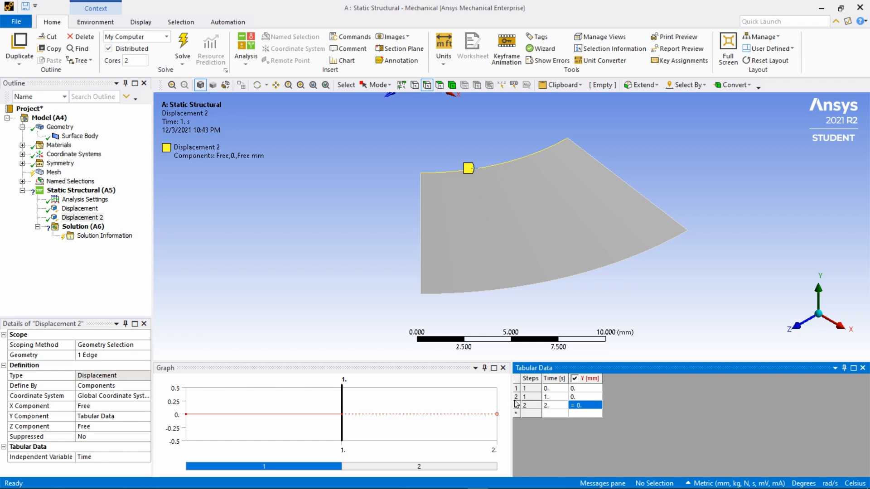
{"action": "left_click", "coordinate": [578, 398]}
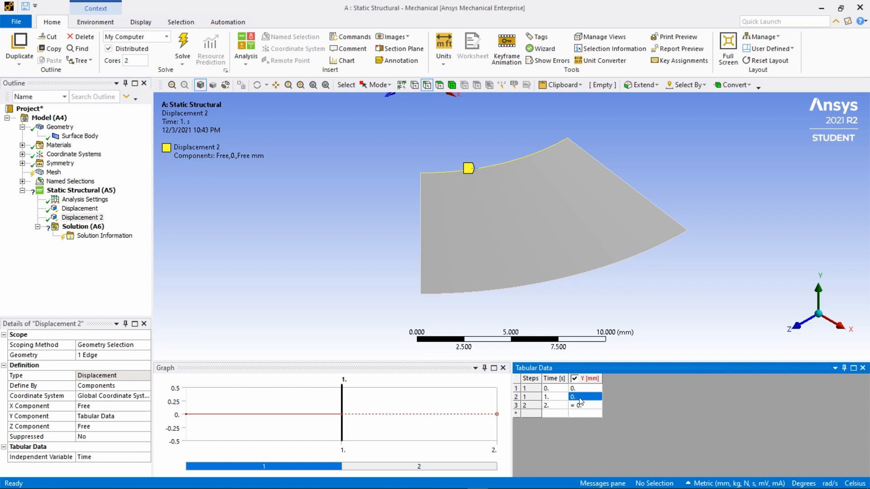
{"action": "type", "text": "-1"}
{"action": "left_click", "coordinate": [583, 412]}
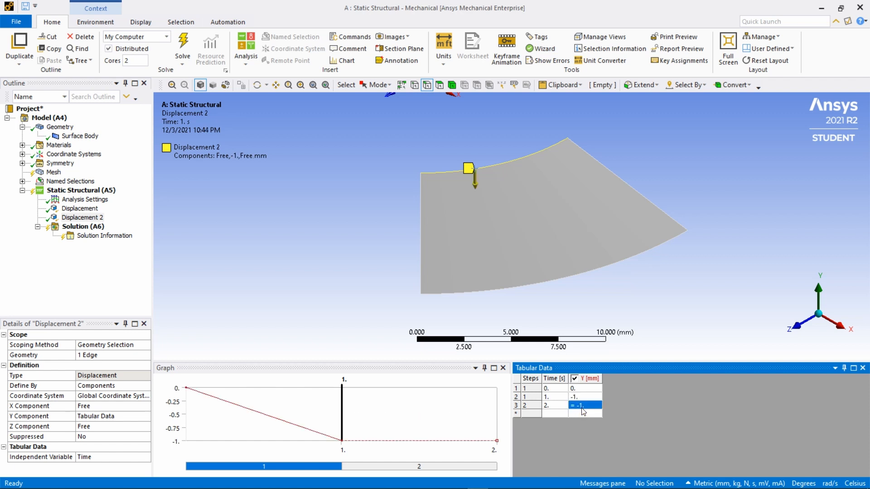
{"action": "type", "text": "0"}
{"action": "left_click", "coordinate": [570, 437]}
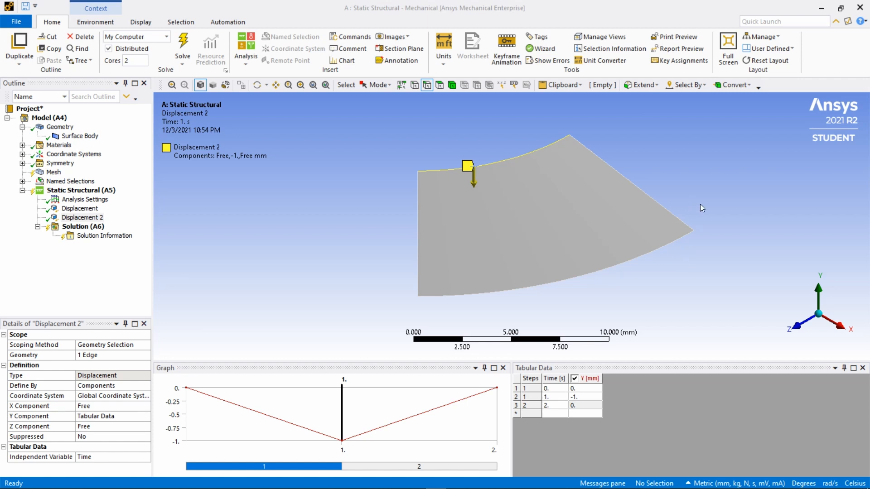
- Orient the view to look at the washer segment along the Y axis and fit the whole model in view
{"action": "mouse_move", "coordinate": [711, 203]}
{"action": "middle_mouse_down"}
{"action": "mouse_move", "coordinate": [658, 252]}
{"action": "mouse_move", "coordinate": [521, 272]}
{"action": "mouse_move", "coordinate": [620, 258]}
{"action": "mouse_move", "coordinate": [564, 270]}
{"action": "mouse_move", "coordinate": [559, 307]}
{"action": "mouse_move", "coordinate": [680, 241]}
{"action": "mouse_move", "coordinate": [742, 265]}
{"action": "mouse_move", "coordinate": [769, 225]}
{"action": "mouse_move", "coordinate": [740, 229]}
{"action": "mouse_move", "coordinate": [761, 253]}
{"action": "middle_mouse_up"}
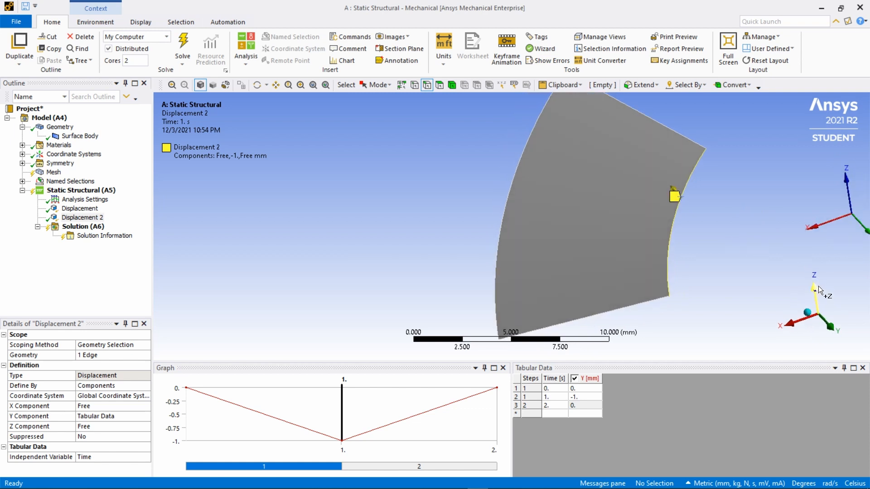
{"action": "left_click", "coordinate": [831, 329]}
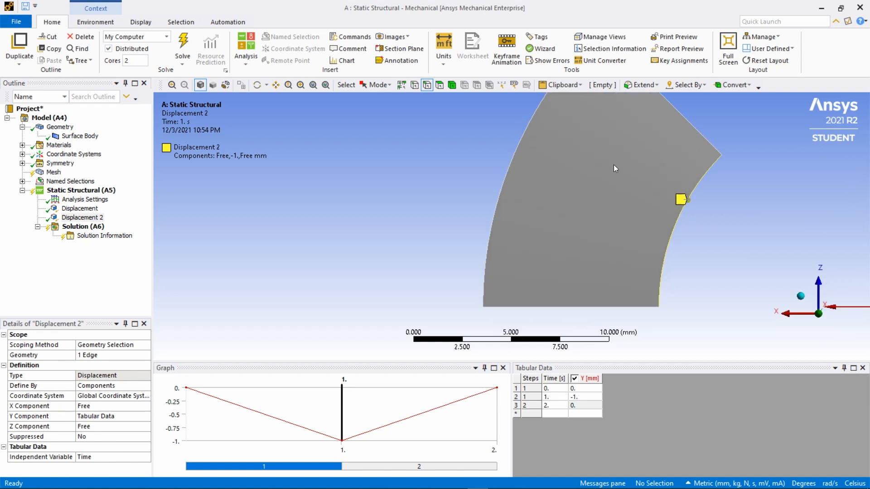
{"action": "scroll", "coordinate": [428, 303], "scroll_direction": "down", "scroll_amount": 3}
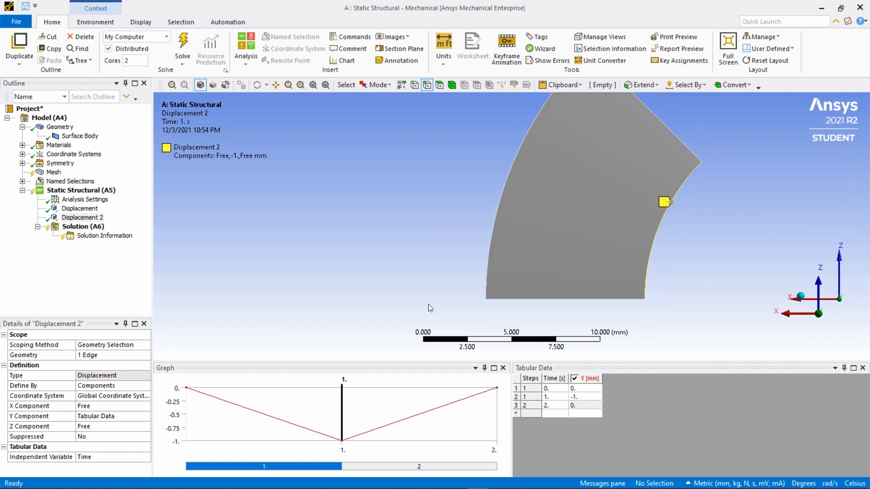
{"action": "scroll", "coordinate": [655, 153], "scroll_direction": "up", "scroll_amount": 3}
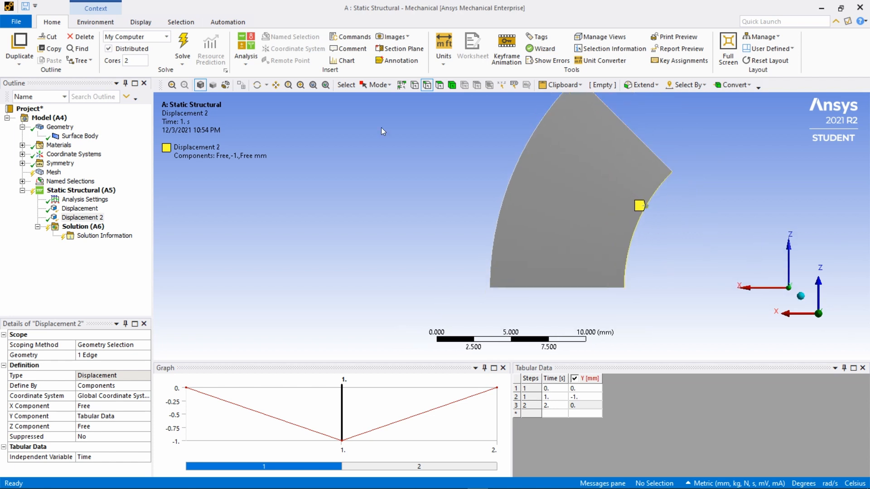
{"action": "left_click", "coordinate": [313, 86]}
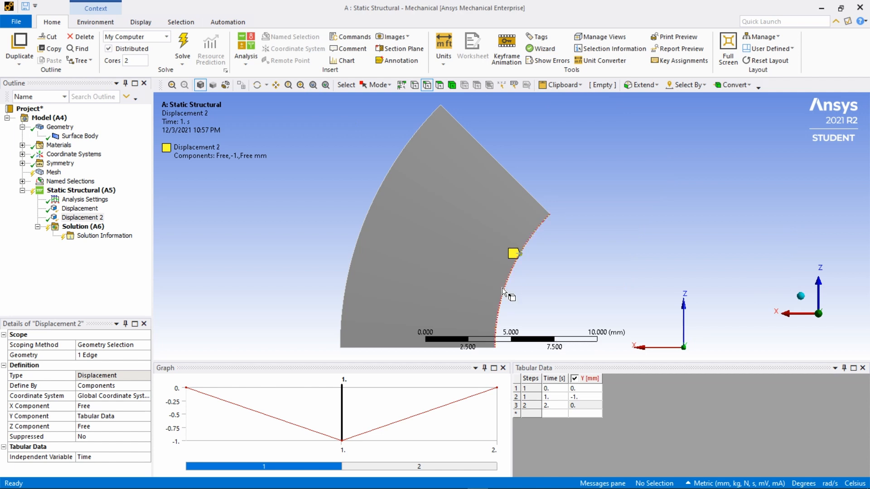
{"action": "scroll", "coordinate": [460, 202], "scroll_direction": "down", "scroll_amount": 2}
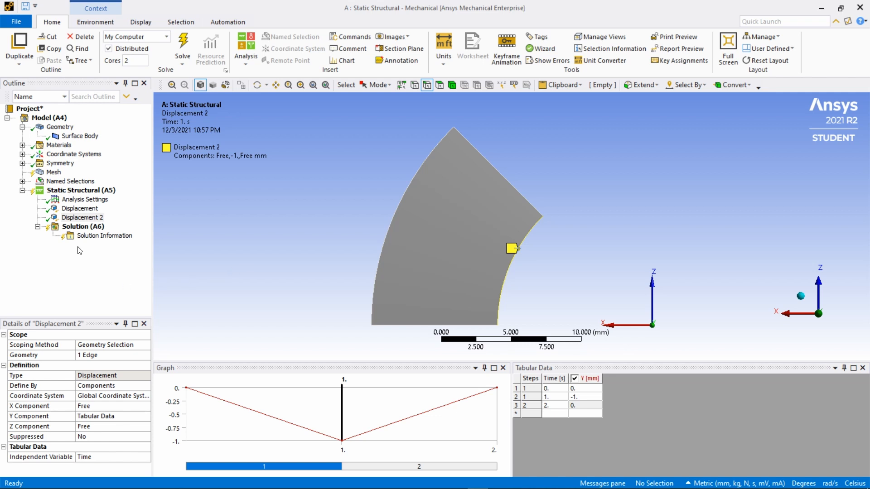
- Insert an Equivalent (von-Mises) stress result under the solution and solve the analysis
{"action": "left_click", "coordinate": [81, 228]}
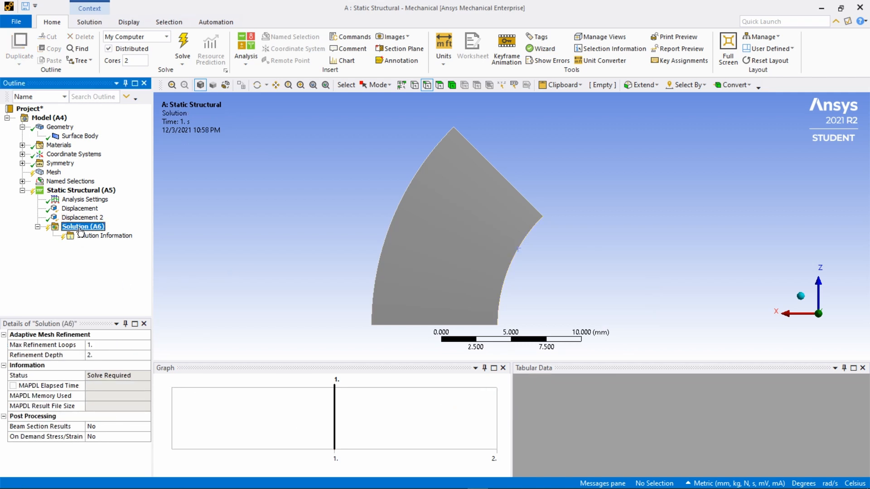
{"action": "right_click", "coordinate": [80, 231]}
{"action": "mouse_move", "coordinate": [116, 234]}
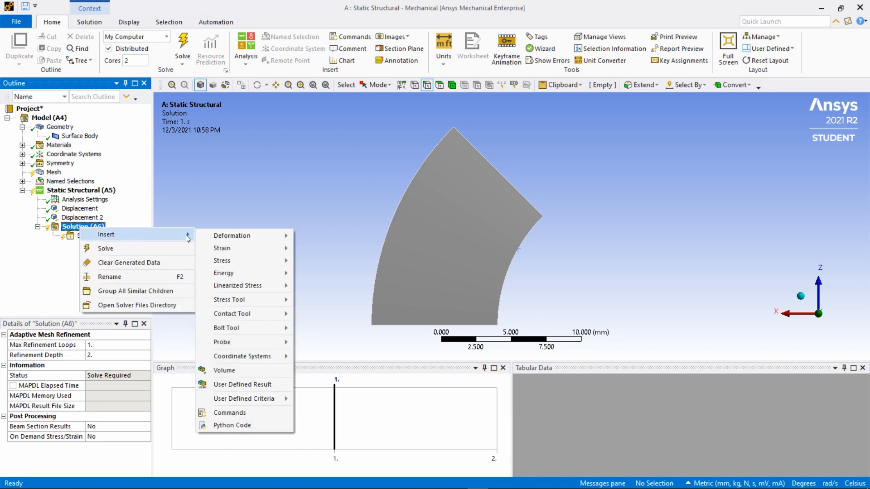
{"action": "mouse_move", "coordinate": [221, 238]}
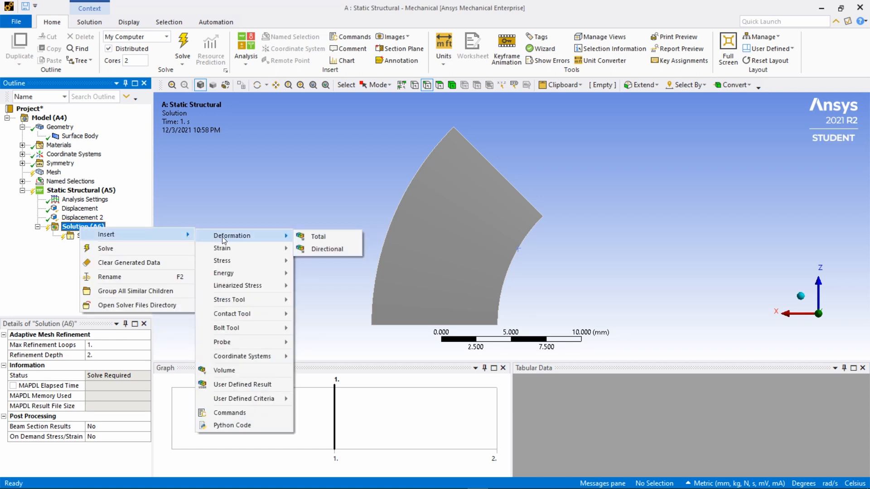
{"action": "mouse_move", "coordinate": [222, 262]}
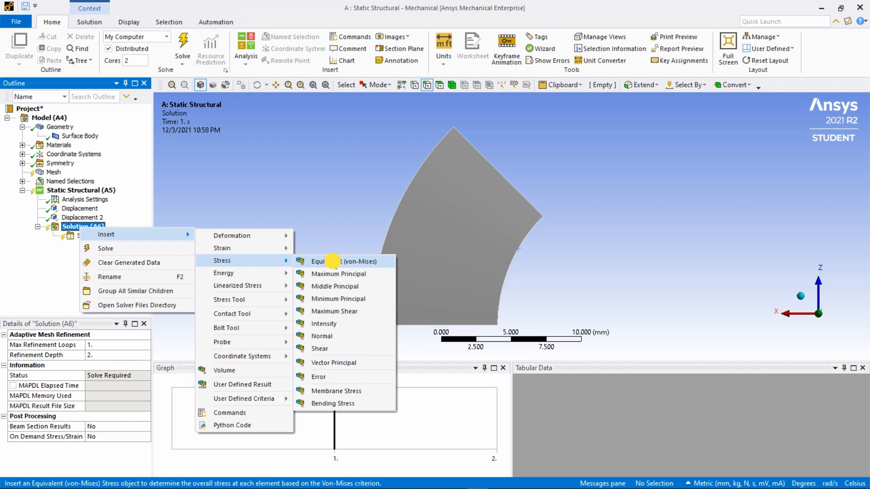
{"action": "left_click", "coordinate": [334, 263]}
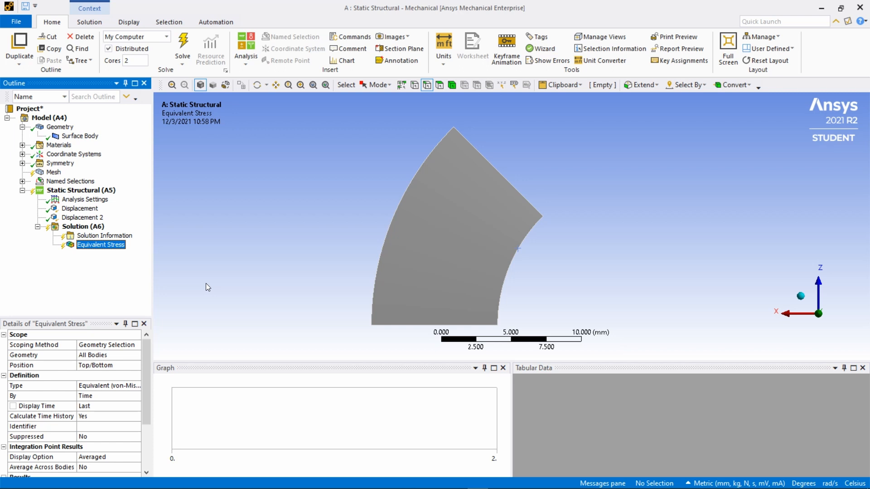
{"action": "left_click", "coordinate": [183, 46]}
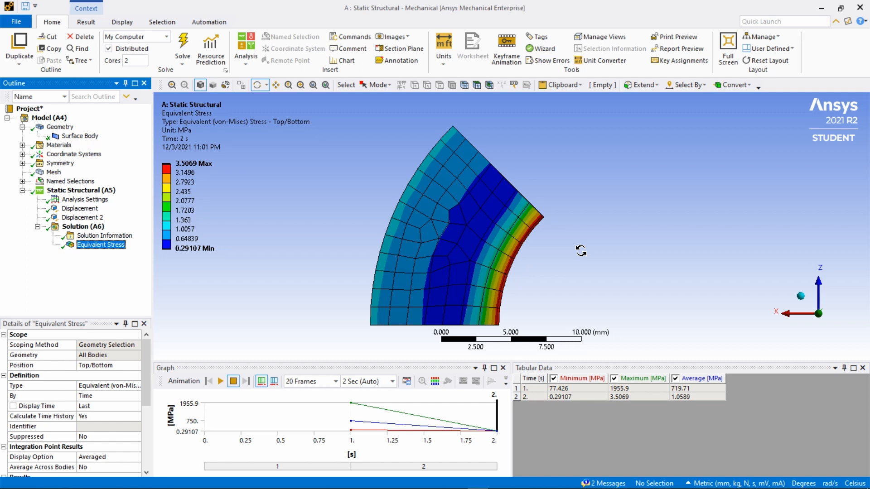
- Retrieve the equivalent stress result for the time point of 1 s
{"action": "left_click", "coordinate": [92, 246]}
{"action": "left_click", "coordinate": [535, 389]}
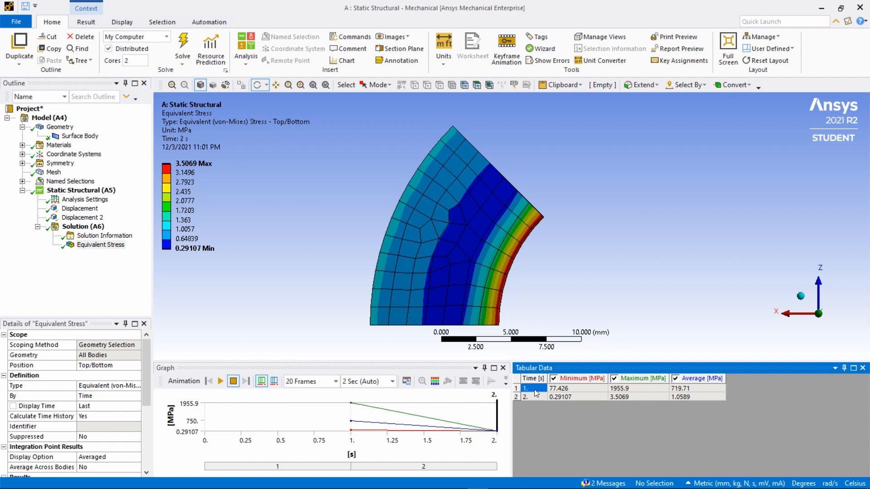
{"action": "right_click", "coordinate": [535, 389]}
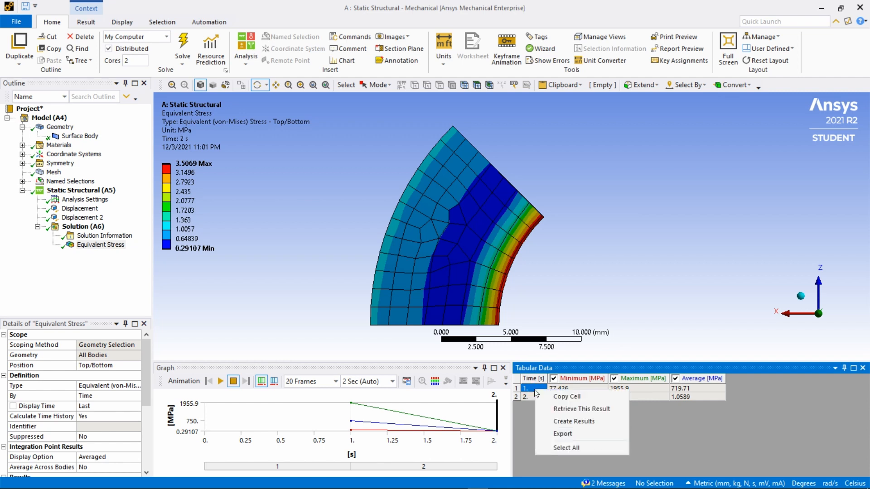
{"action": "left_click", "coordinate": [562, 410]}
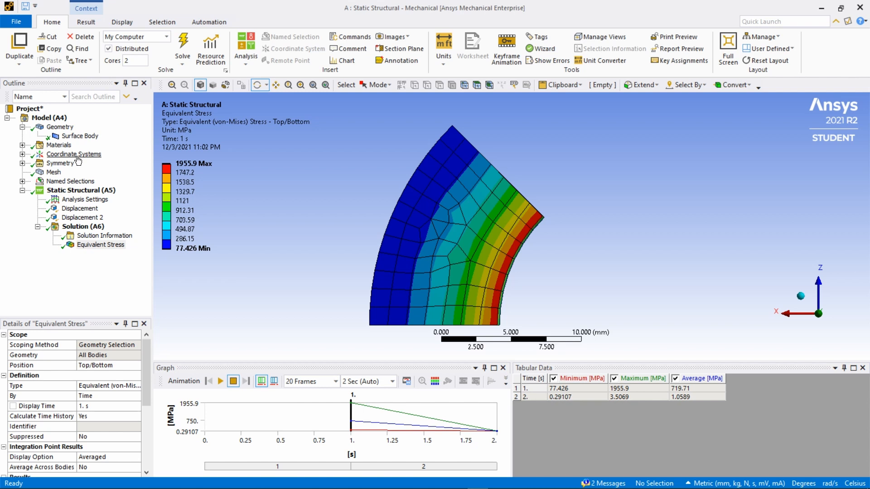
- Add a new coordinate system to the model and rename it Cylindrical Coordinate System
{"action": "left_click", "coordinate": [68, 155]}
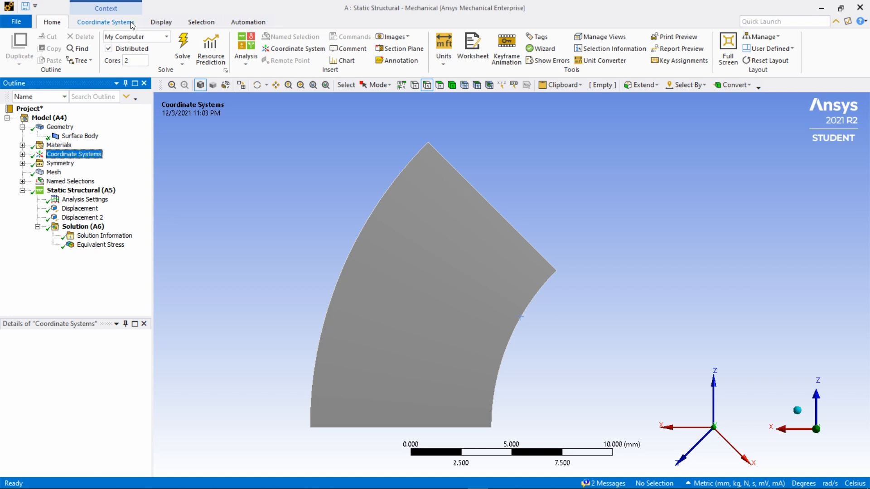
{"action": "left_click", "coordinate": [286, 48]}
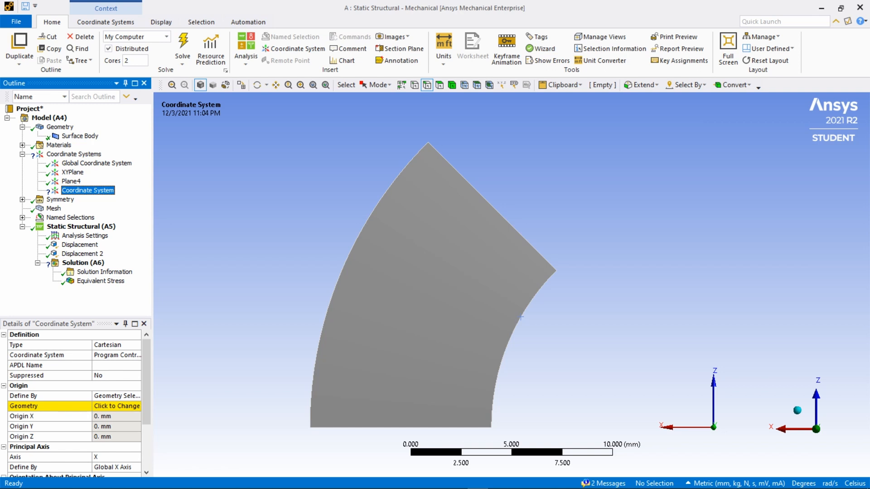
{"action": "left_click", "coordinate": [89, 191]}
{"action": "key", "text": "Left"}
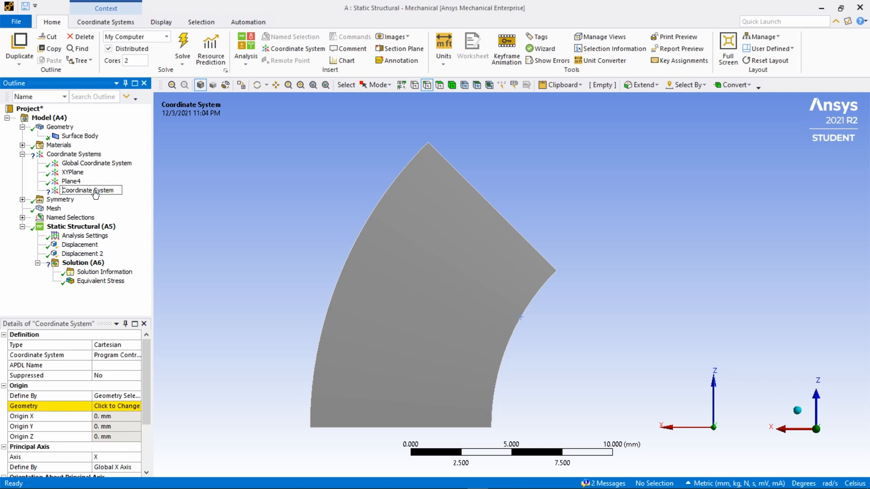
{"action": "key", "text": "Caps_Lock"}
{"action": "type", "text": "C"}
{"action": "type", "text": "ylindrical"}
{"action": "key", "text": "Return"}
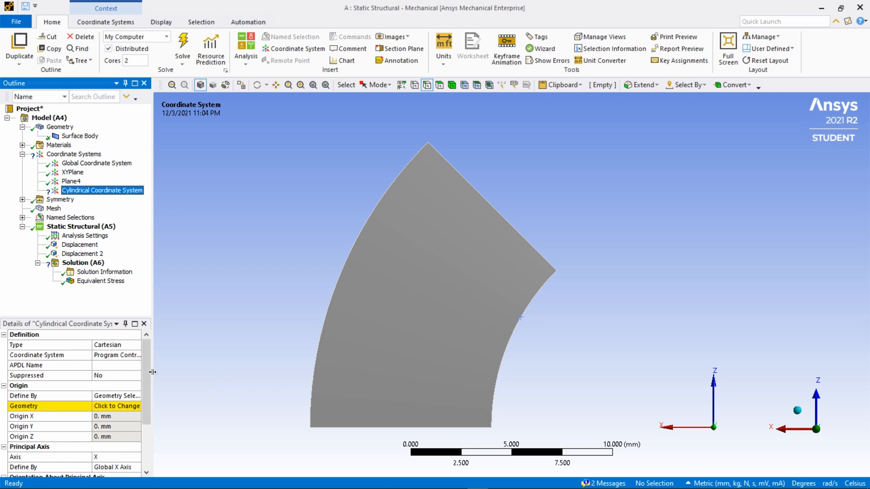
- Set the new coordinate system's type to Cylindrical and define its origin by Global Coordinates
{"action": "left_click", "coordinate": [135, 348]}
{"action": "left_click", "coordinate": [136, 349]}
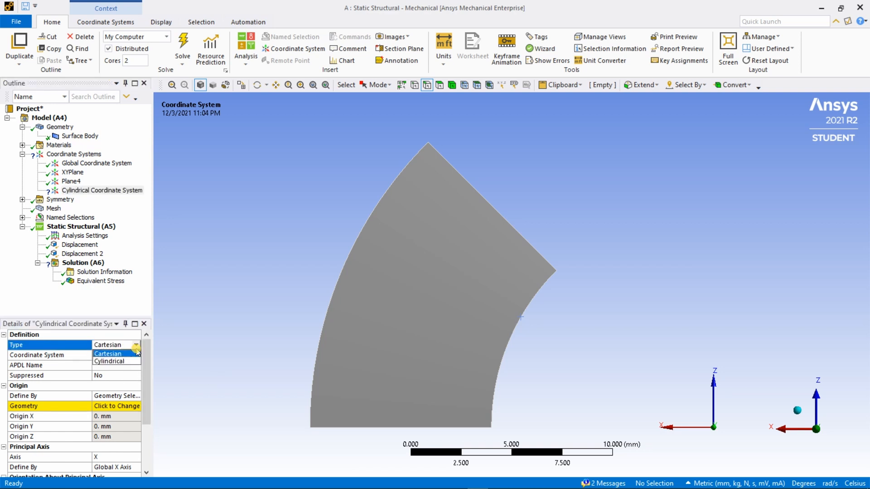
{"action": "left_click", "coordinate": [119, 365]}
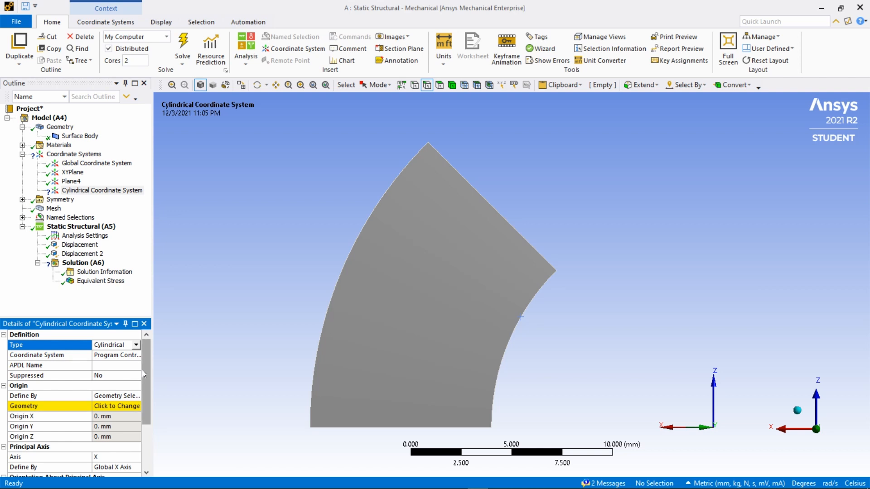
{"action": "left_click", "coordinate": [129, 396]}
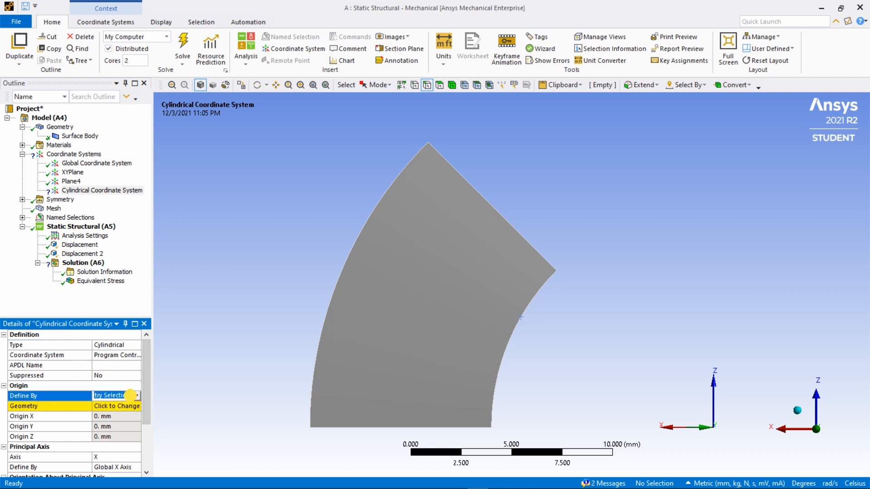
{"action": "left_click", "coordinate": [137, 395]}
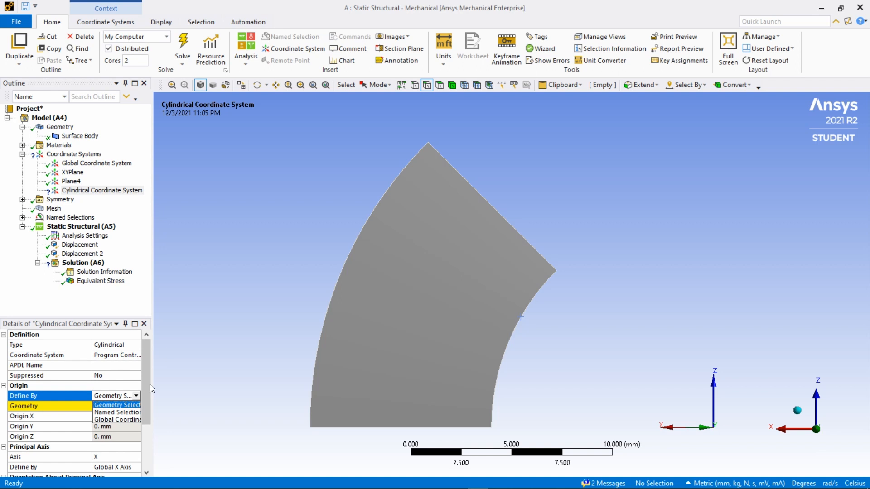
{"action": "left_click_drag", "start_coordinate": [151, 387], "coordinate": [184, 386]}
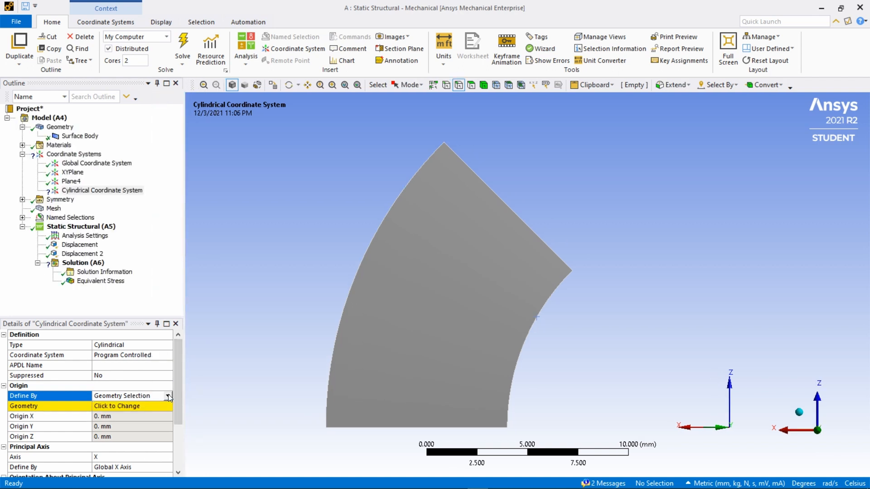
{"action": "left_click", "coordinate": [168, 396]}
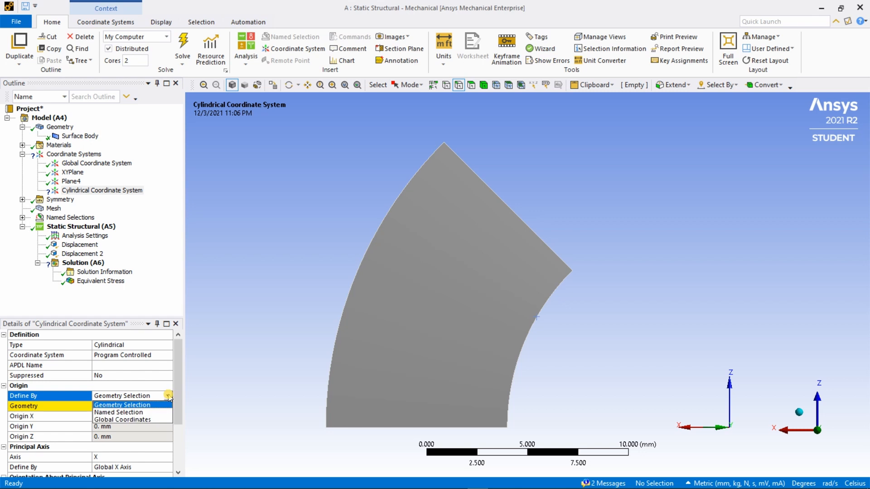
{"action": "left_click", "coordinate": [135, 419]}
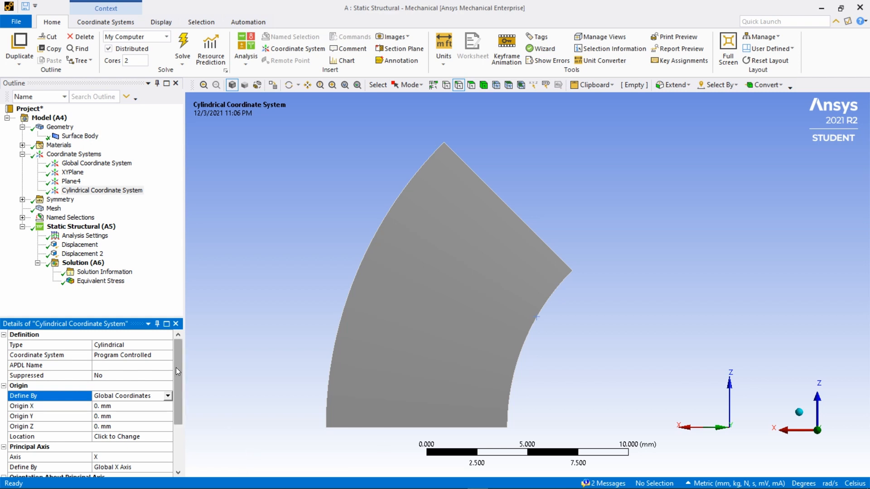
- Set the axis under Orientation About Principal Axis to Z for the cylindrical coordinate system
{"action": "left_click_drag", "start_coordinate": [175, 361], "coordinate": [178, 389]}
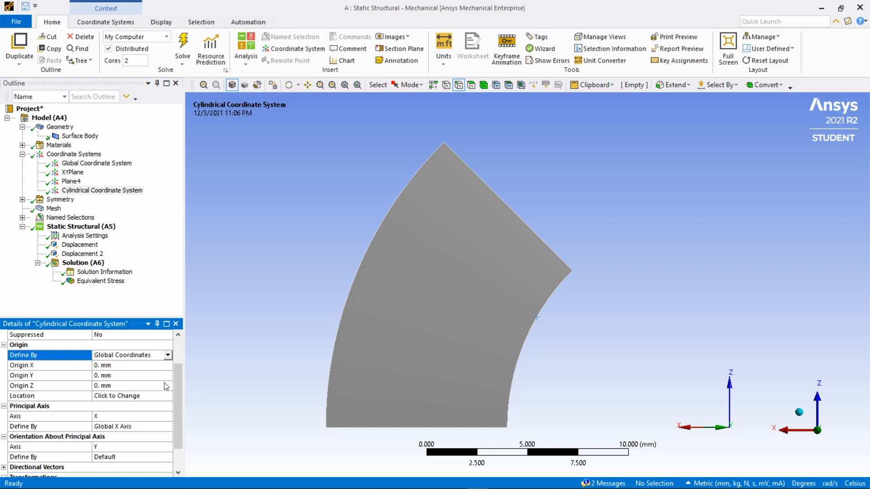
{"action": "left_click_drag", "start_coordinate": [177, 379], "coordinate": [178, 408]}
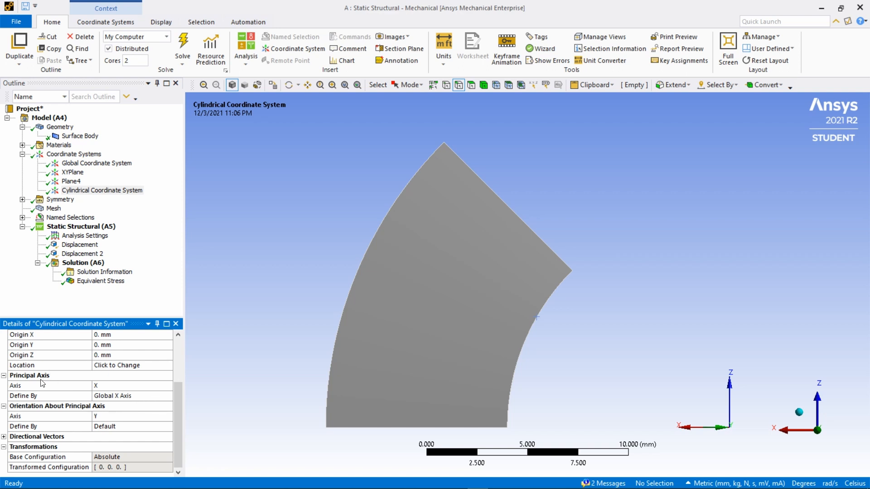
{"action": "left_click", "coordinate": [101, 417]}
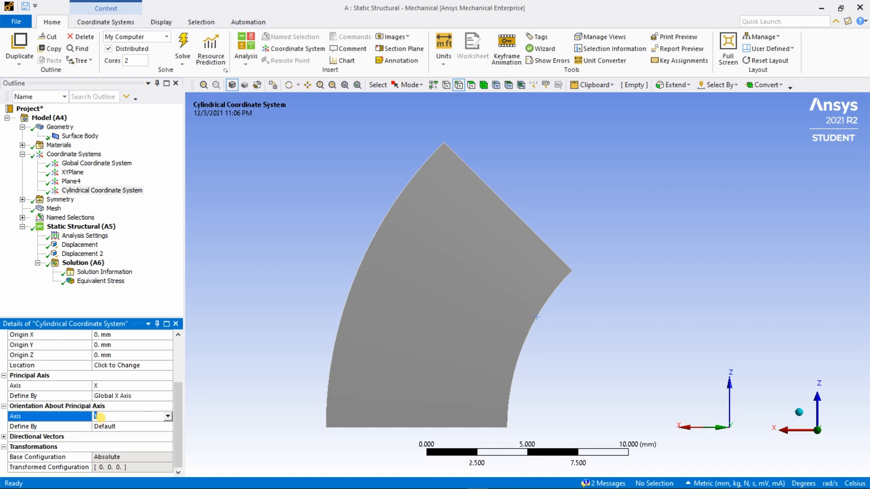
{"action": "left_click", "coordinate": [168, 416]}
{"action": "left_click", "coordinate": [116, 433]}
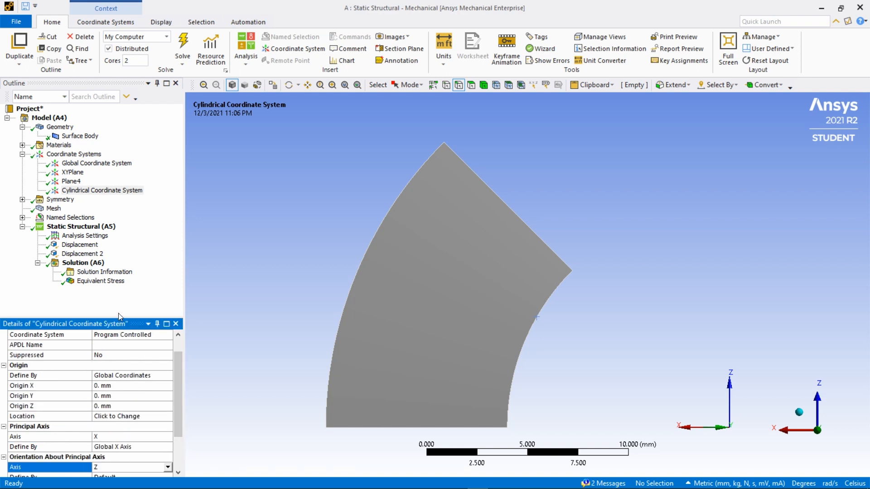
- Define the cylindrical coordinate system's orientation about its principal axis by the Global Y Axis
{"action": "left_click_drag", "start_coordinate": [118, 318], "coordinate": [118, 300]}
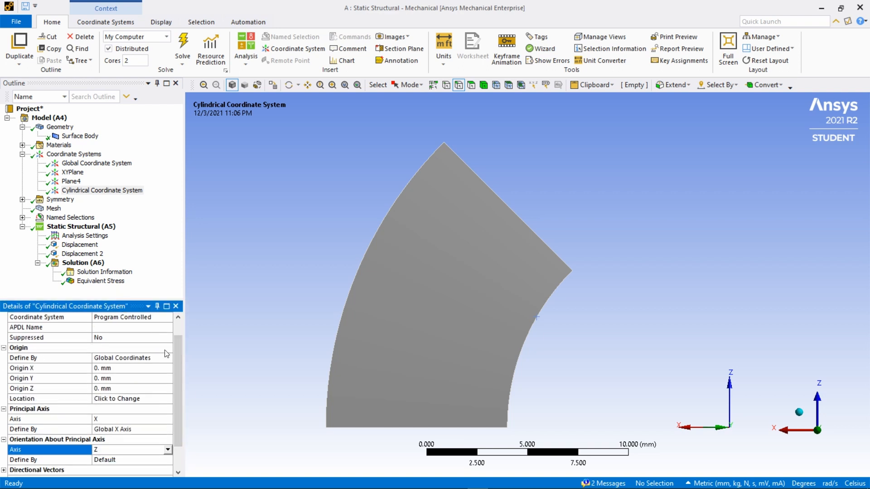
{"action": "scroll", "coordinate": [176, 356], "scroll_direction": "down", "scroll_amount": 1}
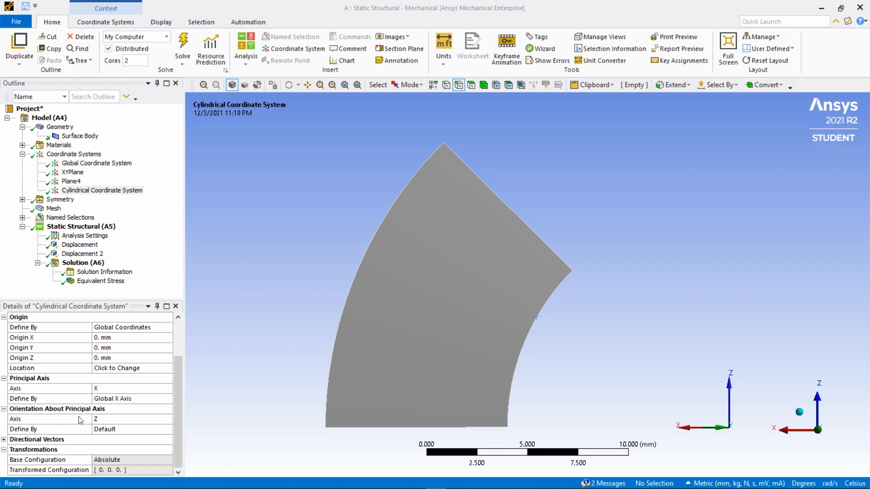
{"action": "left_click", "coordinate": [124, 429]}
{"action": "left_click", "coordinate": [168, 431]}
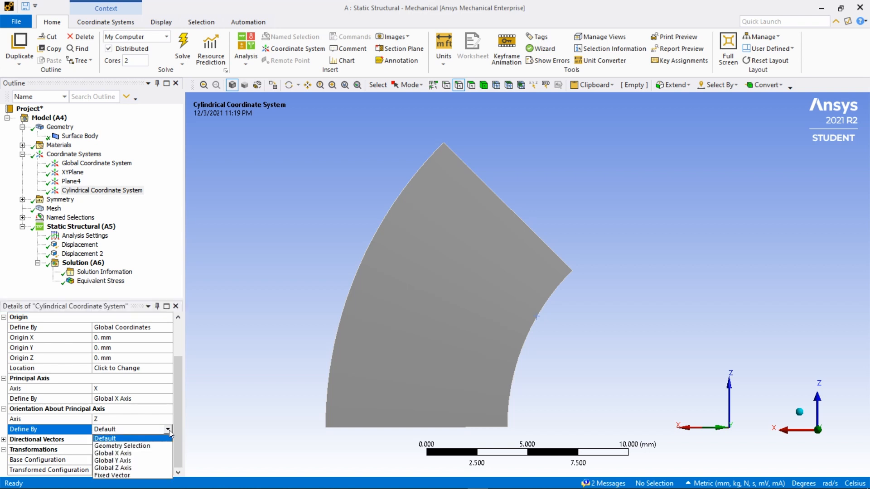
{"action": "left_click", "coordinate": [133, 461]}
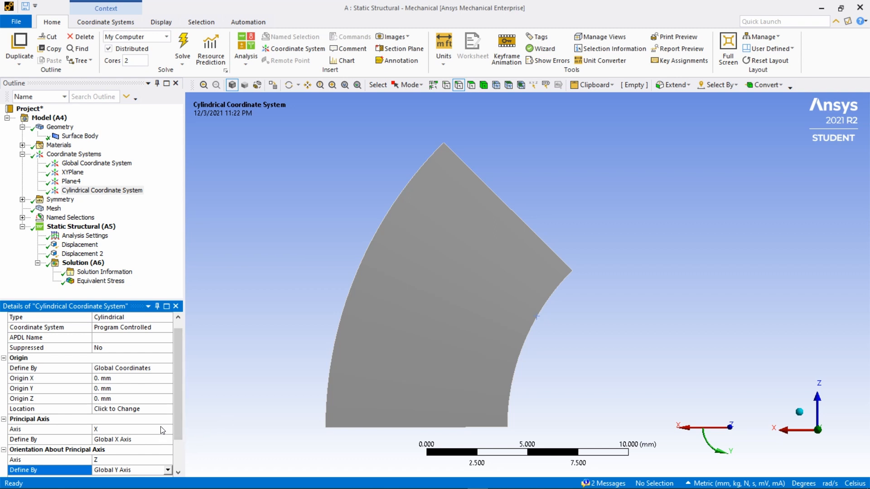
{"action": "left_click_drag", "start_coordinate": [180, 377], "coordinate": [178, 358]}
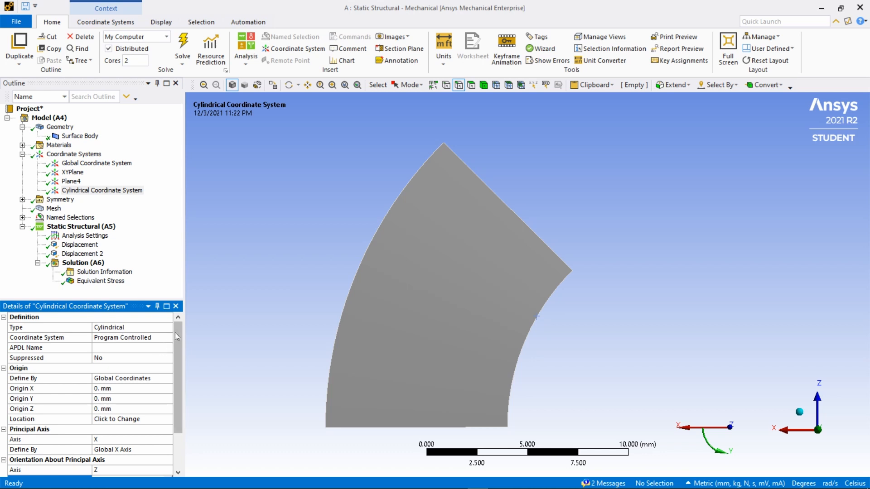
{"action": "left_click_drag", "start_coordinate": [178, 335], "coordinate": [184, 388]}
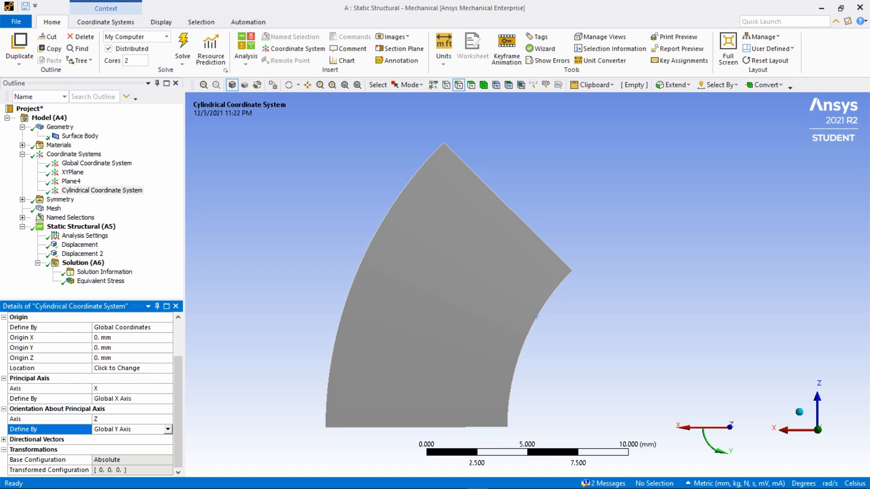
- Insert a Normal stress result under the solution and set its display time to 1 s
{"action": "right_click", "coordinate": [85, 264]}
{"action": "mouse_move", "coordinate": [125, 270]}
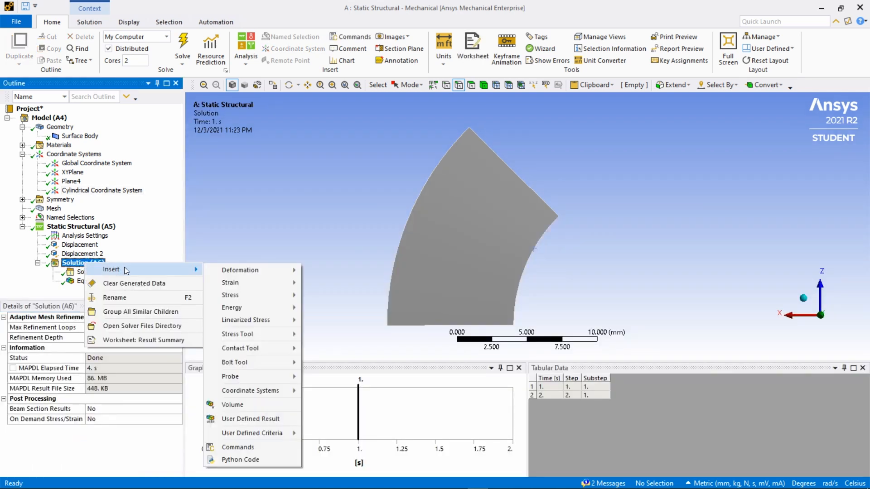
{"action": "mouse_move", "coordinate": [243, 296]}
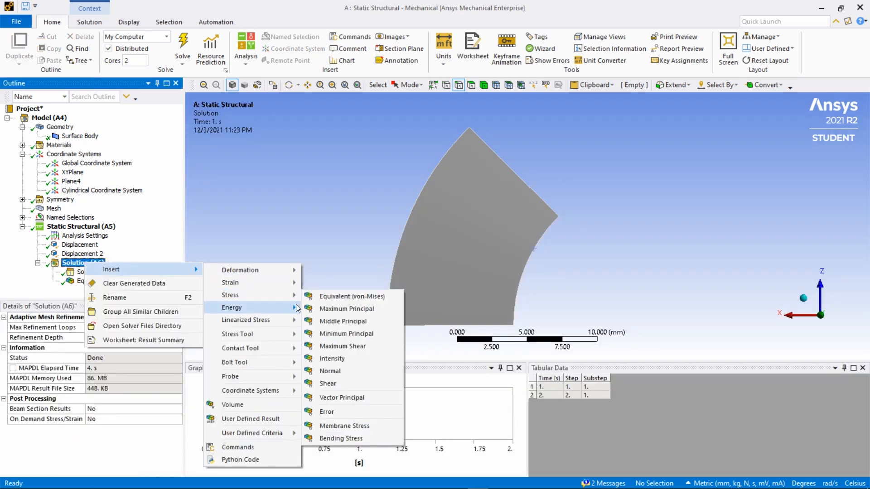
{"action": "left_click", "coordinate": [335, 371]}
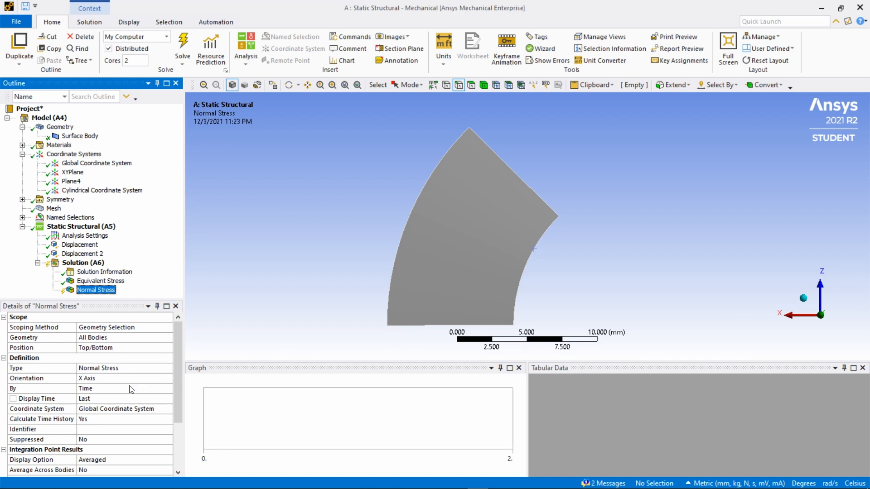
{"action": "left_click", "coordinate": [95, 400]}
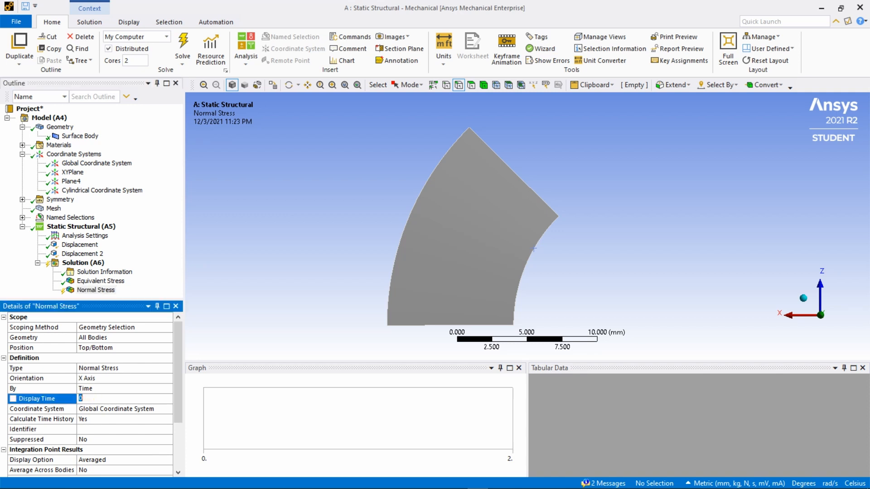
{"action": "type", "text": "1"}
- Orient the normal stress result along the Y Axis and assign it to the Cylindrical Coordinate System
{"action": "left_click", "coordinate": [113, 378]}
{"action": "left_click", "coordinate": [169, 378]}
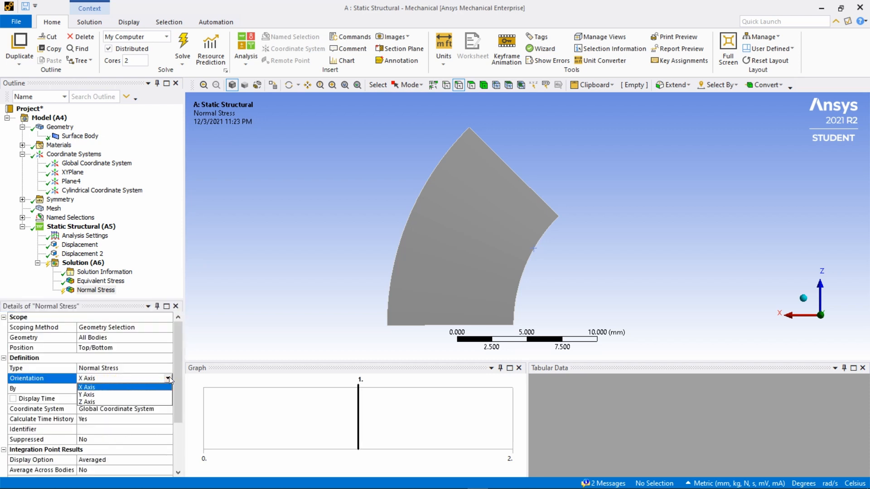
{"action": "left_click", "coordinate": [110, 395]}
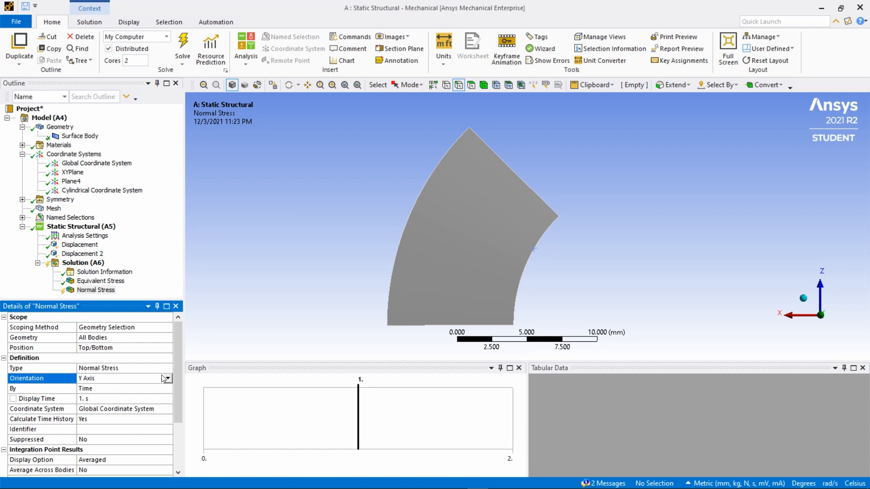
{"action": "left_click", "coordinate": [149, 409]}
{"action": "left_click", "coordinate": [167, 409]}
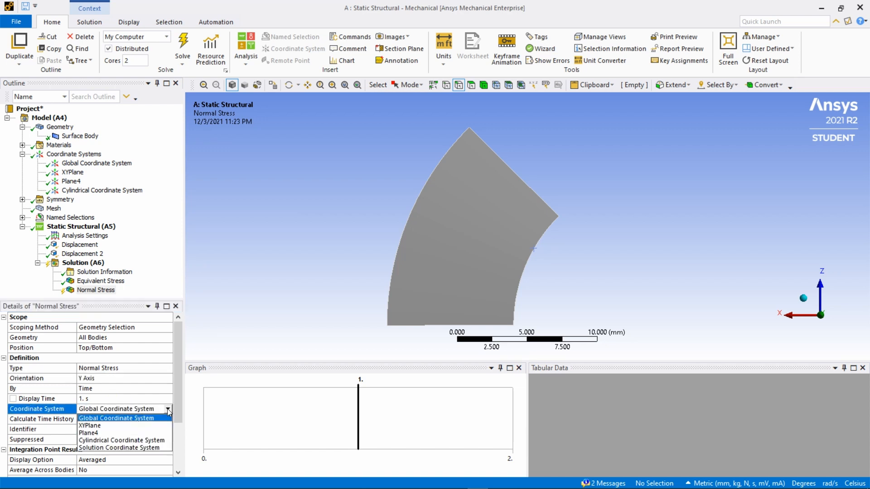
{"action": "left_click", "coordinate": [127, 441]}
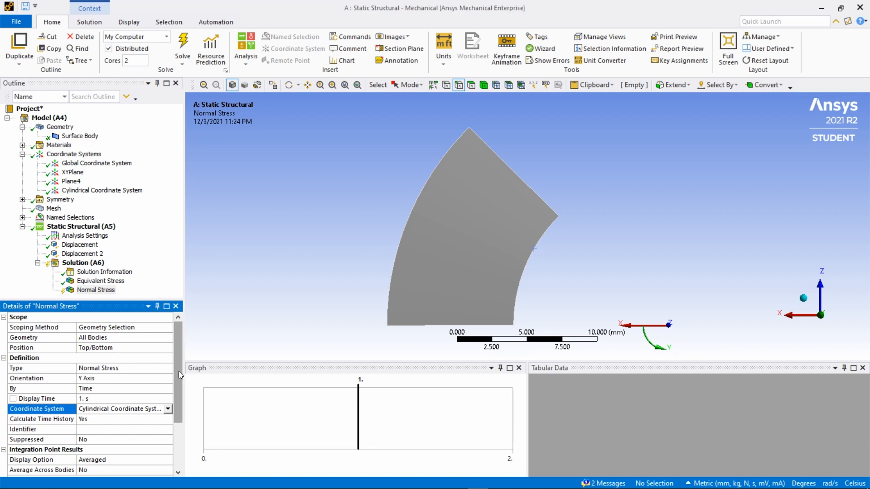
- Solve the analysis to evaluate the normal stress result
{"action": "mouse_move", "coordinate": [181, 347]}
{"action": "left_mouse_down"}
{"action": "mouse_move", "coordinate": [174, 392]}
{"action": "mouse_move", "coordinate": [172, 330]}
{"action": "mouse_move", "coordinate": [177, 346]}
{"action": "mouse_move", "coordinate": [184, 332]}
{"action": "left_mouse_up"}
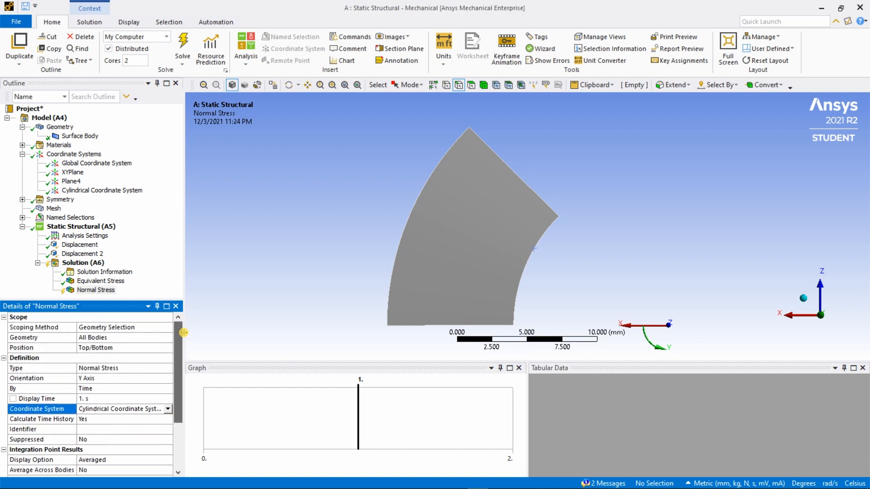
{"action": "left_click", "coordinate": [183, 44]}
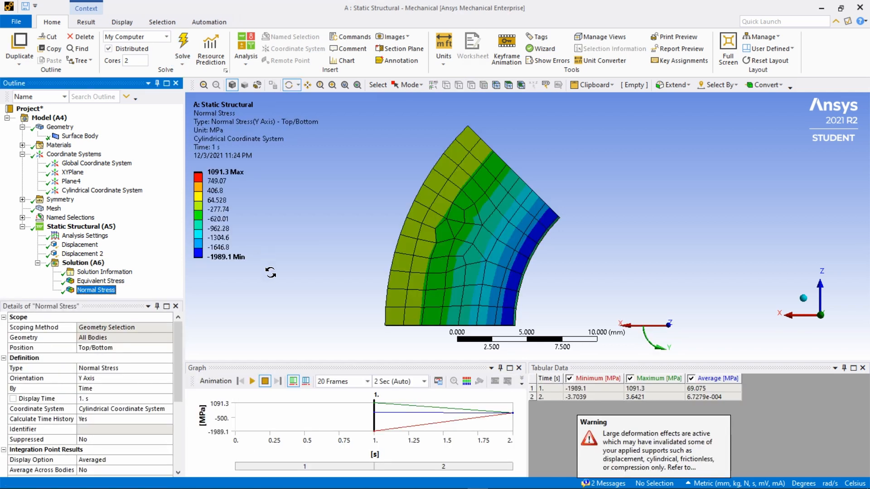
{"action": "left_click", "coordinate": [592, 441]}
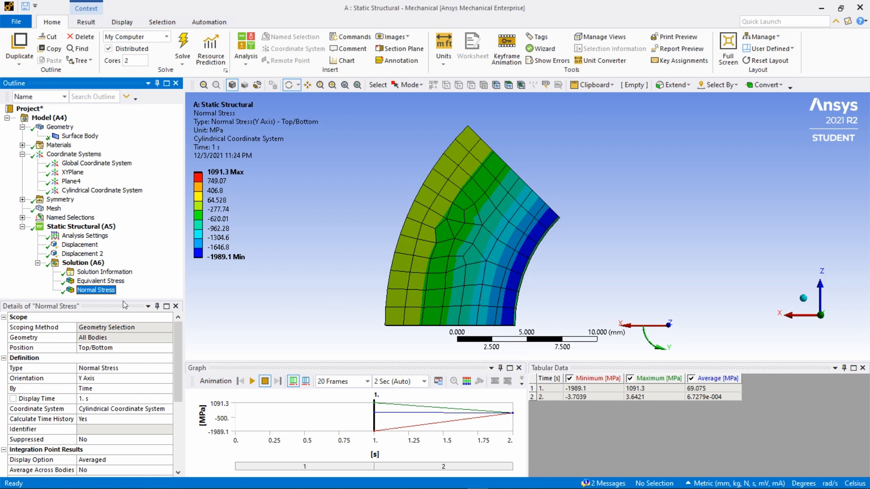
- Examine the Force Convergence chart in the solution information, keeping Force Convergence as the solution output
{"action": "left_click", "coordinate": [92, 274]}
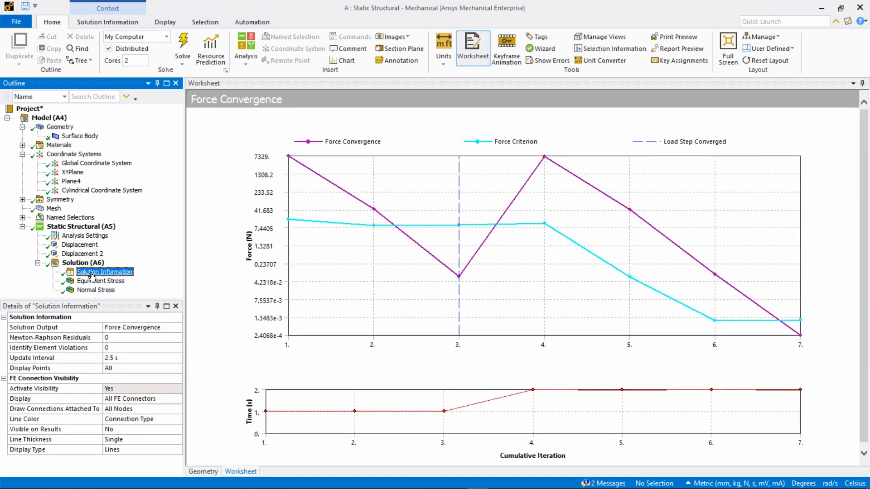
{"action": "left_click", "coordinate": [165, 329]}
{"action": "left_click", "coordinate": [178, 327]}
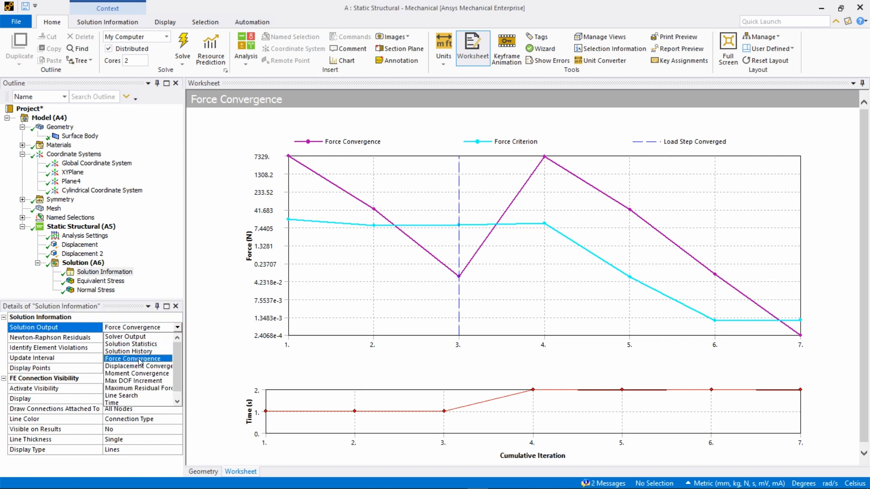
{"action": "left_click", "coordinate": [219, 198]}
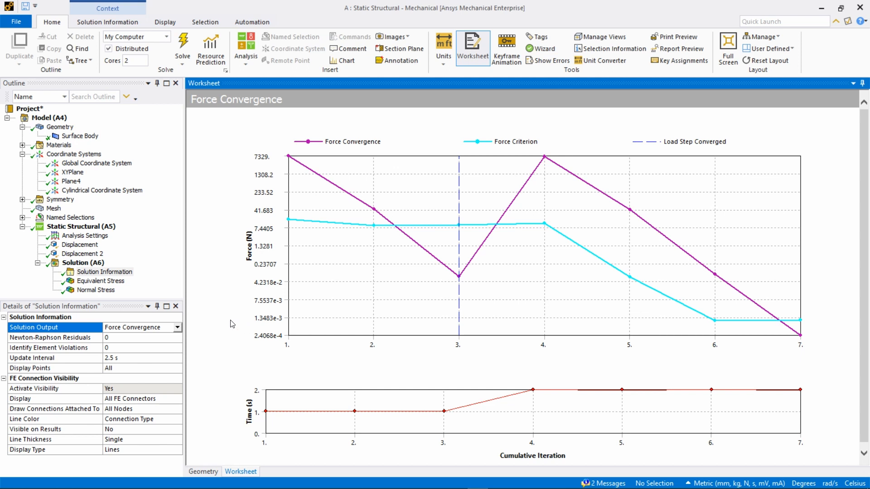
- Compare the contour plots of the normal stress and equivalent stress results
{"action": "left_click", "coordinate": [97, 291]}
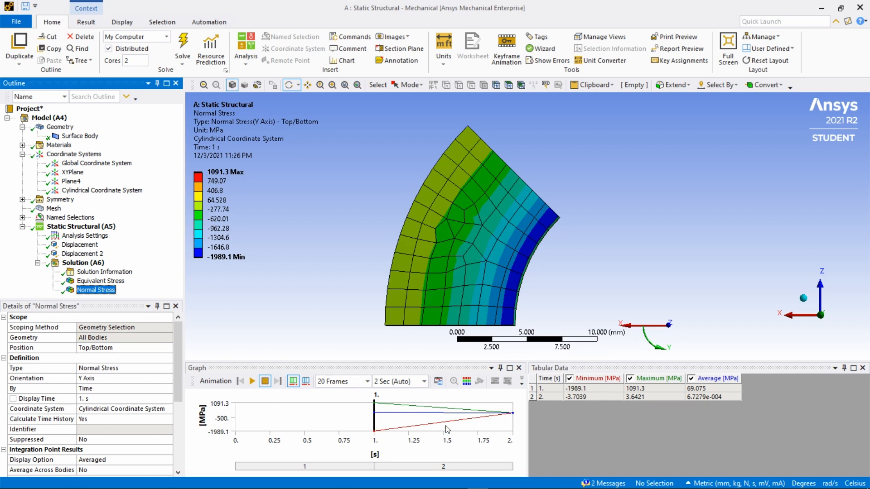
{"action": "left_click", "coordinate": [97, 283]}
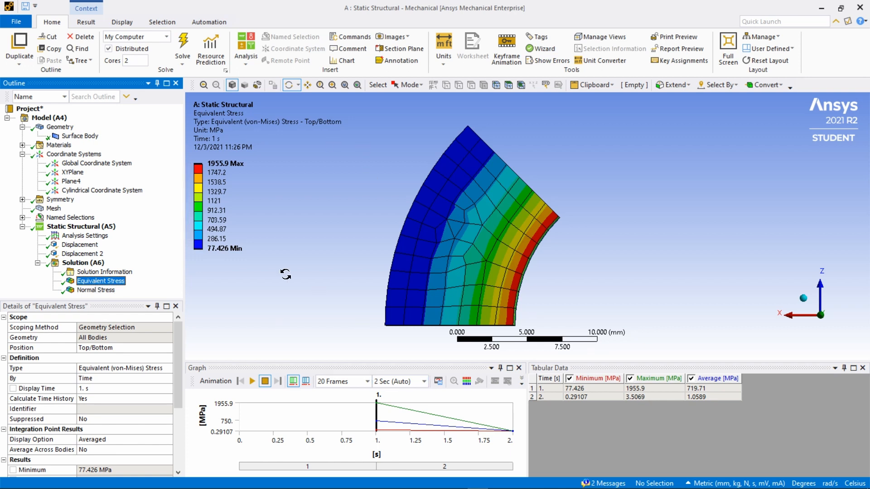
{"action": "left_click", "coordinate": [96, 291]}
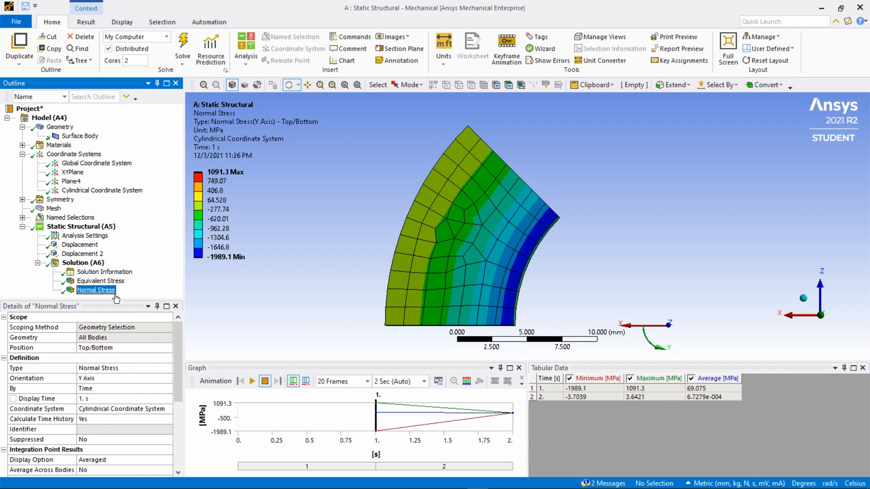
- Insert a Force Reaction probe under the solution and assign it to the Displacement 2 boundary condition
{"action": "left_click", "coordinate": [88, 264]}
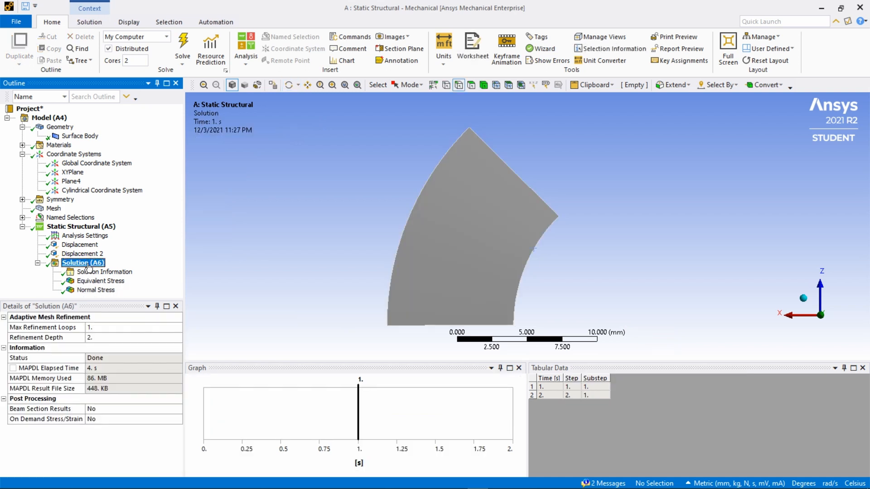
{"action": "right_click", "coordinate": [89, 265]}
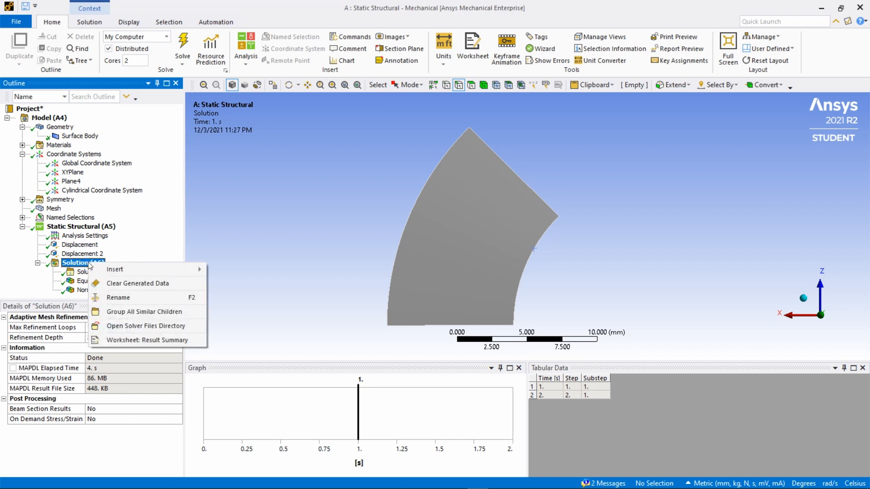
{"action": "mouse_move", "coordinate": [138, 269]}
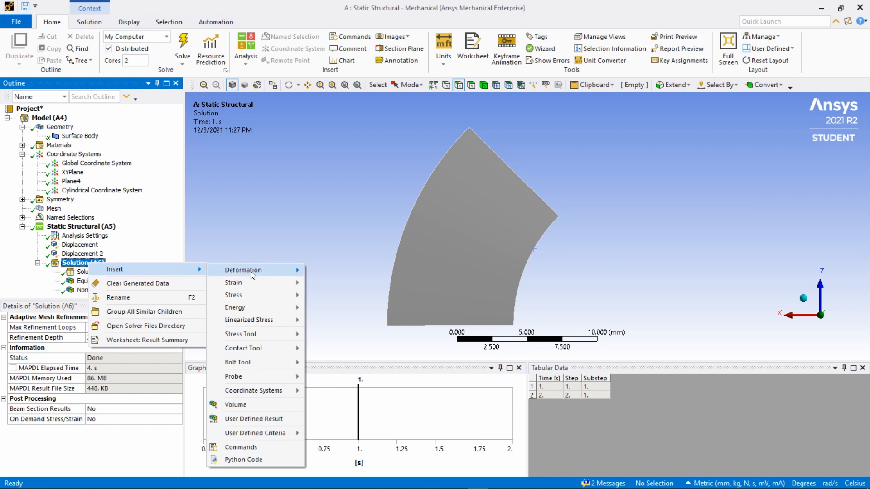
{"action": "mouse_move", "coordinate": [254, 378]}
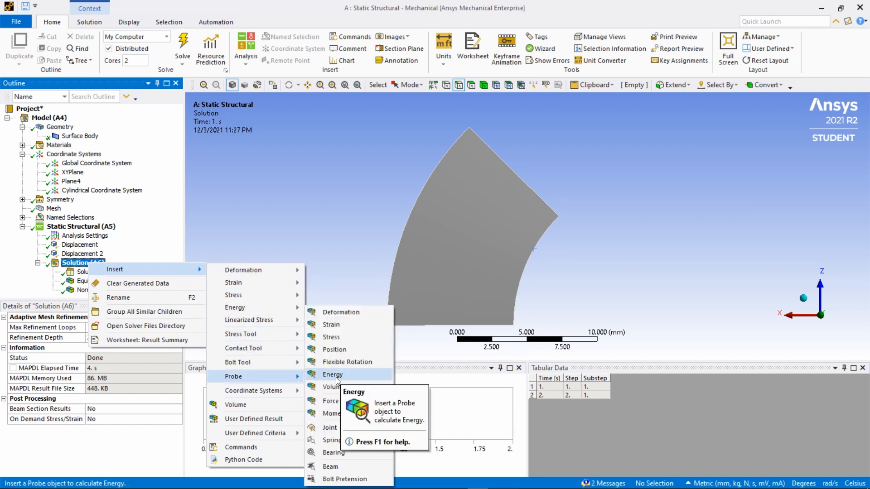
{"action": "left_click", "coordinate": [332, 401]}
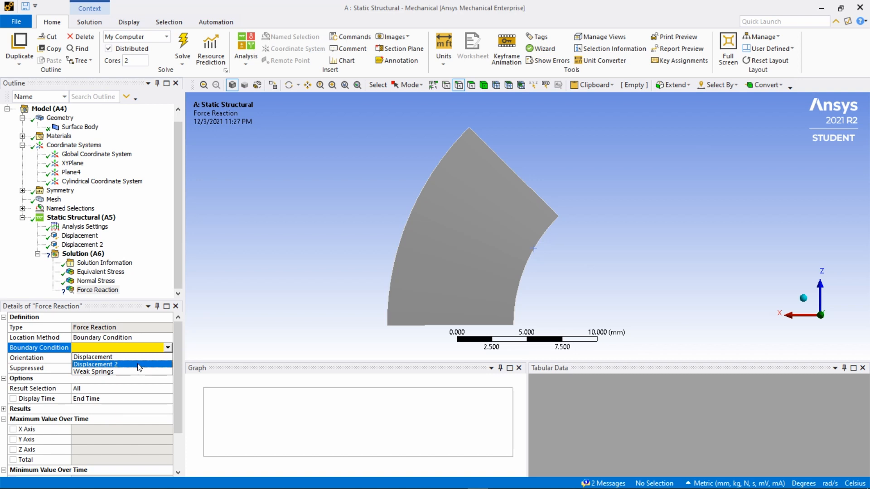
{"action": "left_click", "coordinate": [104, 366]}
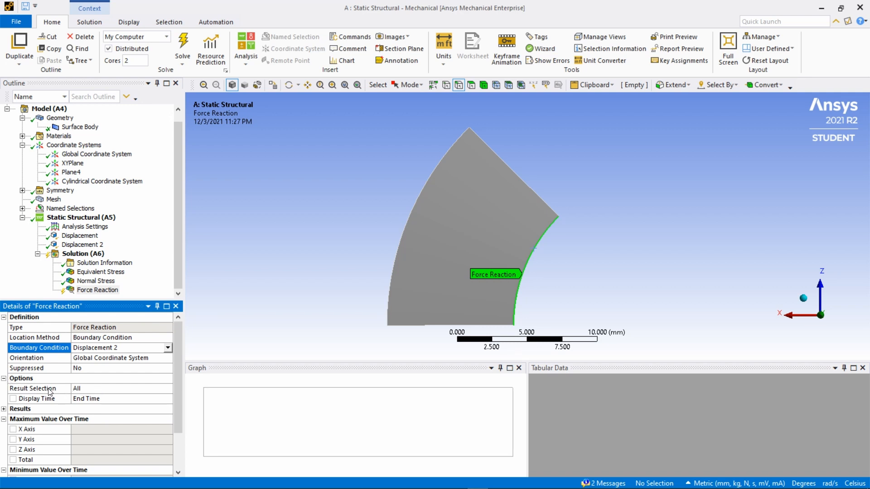
- Limit the Force Reaction probe's result selection to the Y Axis and solve the analysis
{"action": "left_click", "coordinate": [118, 389]}
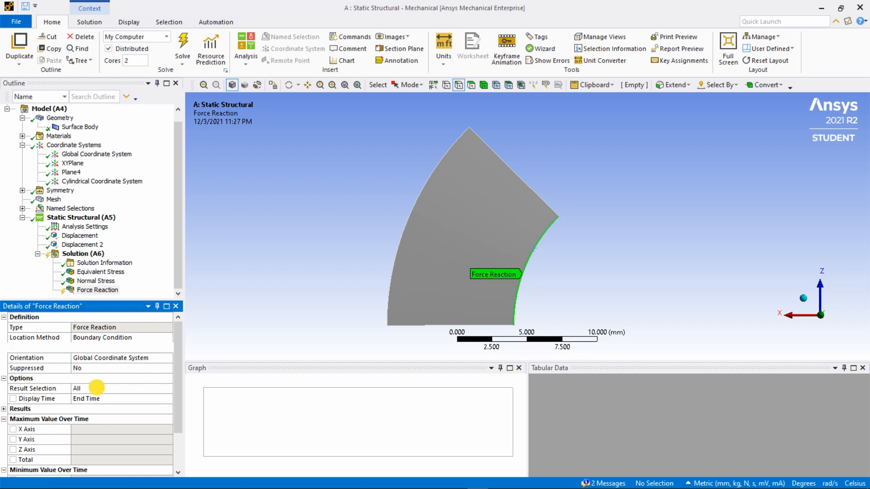
{"action": "left_click", "coordinate": [167, 389]}
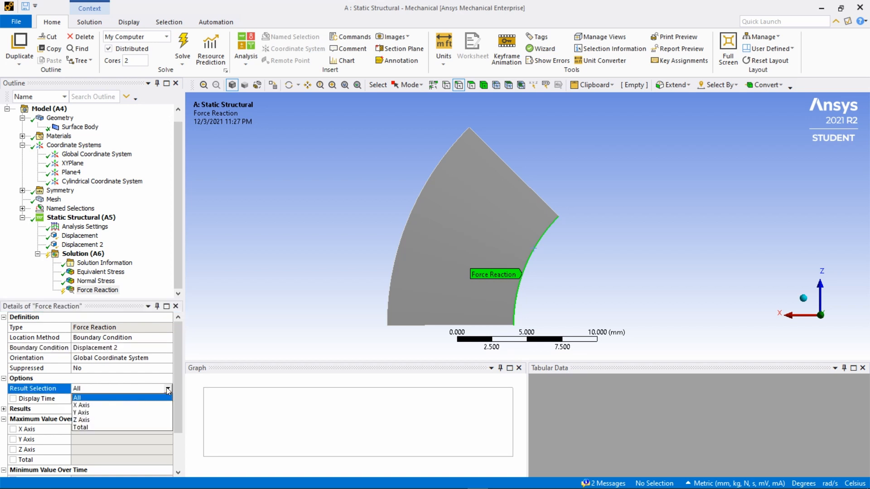
{"action": "left_click", "coordinate": [97, 413]}
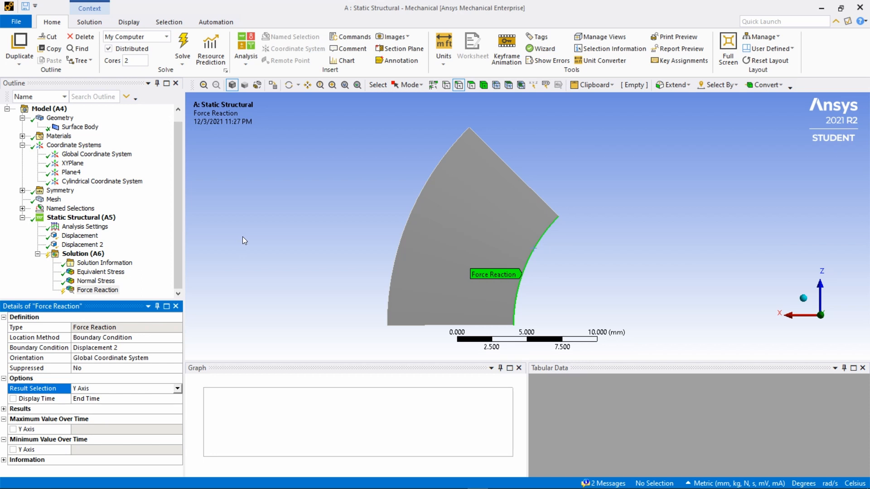
{"action": "left_click", "coordinate": [181, 43]}
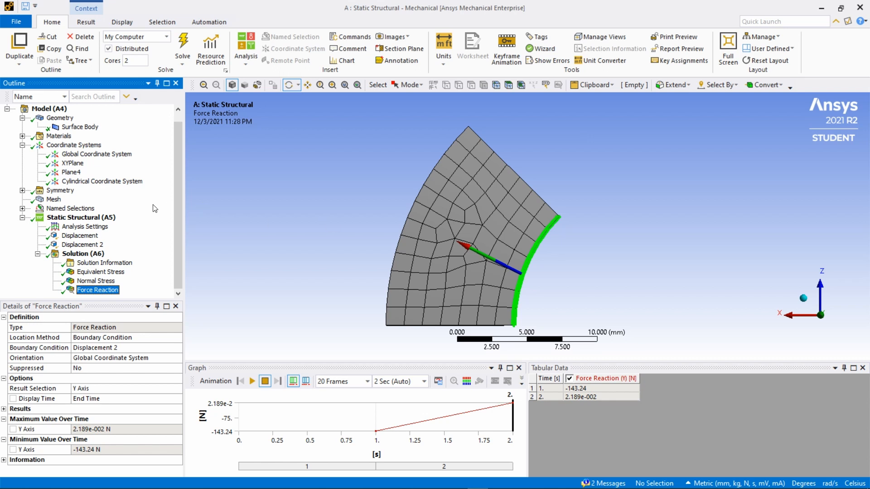
- In the Analysis Settings for load step 1, turn Auto Time Stepping off and define the stepping by Time
{"action": "left_click", "coordinate": [80, 227]}
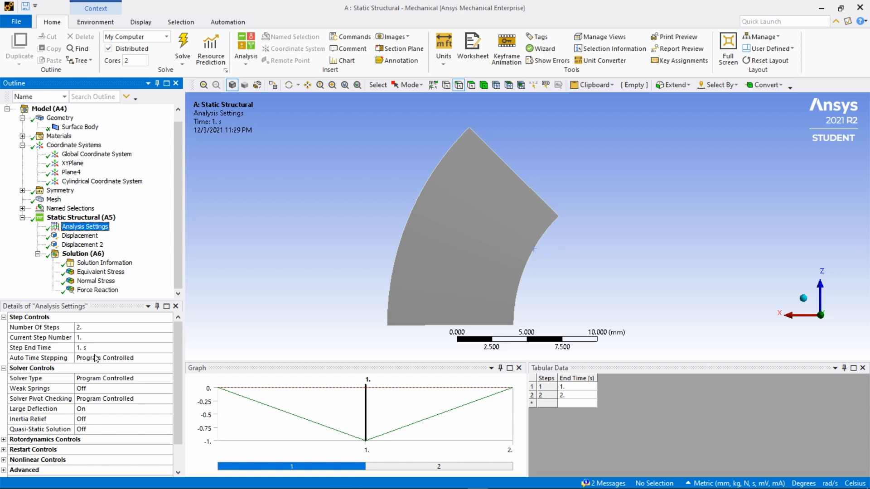
{"action": "left_click", "coordinate": [119, 359]}
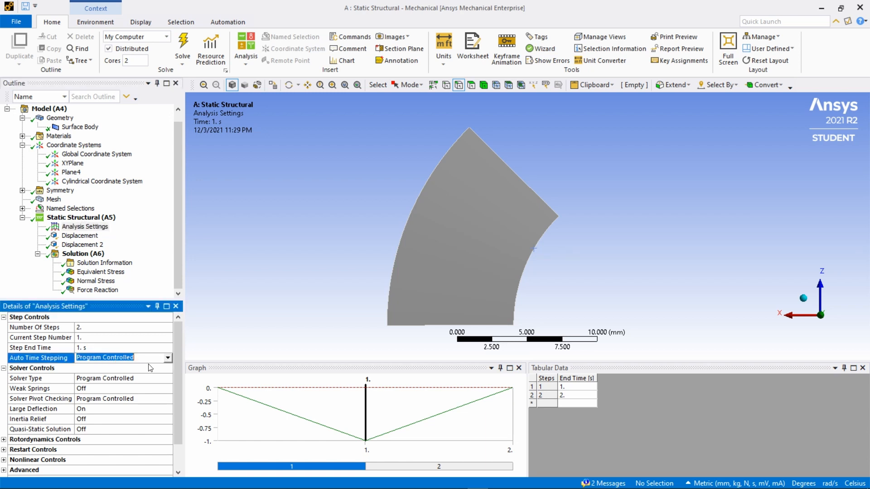
{"action": "left_click", "coordinate": [168, 359]}
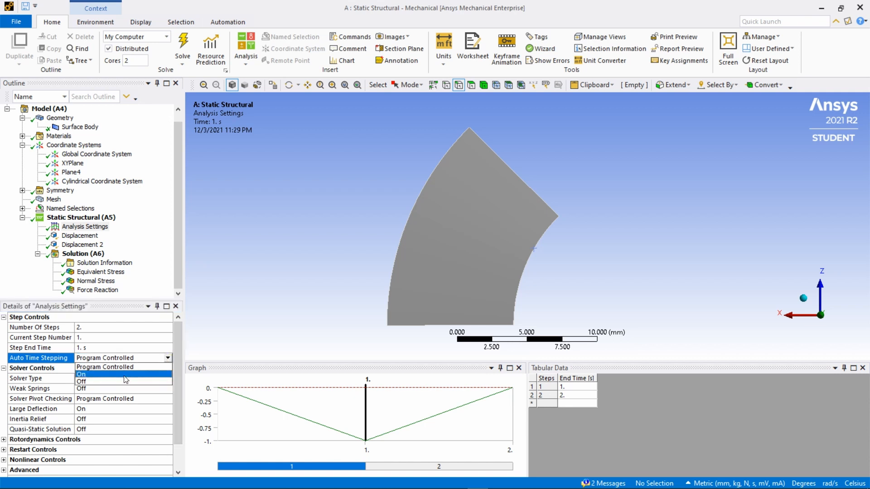
{"action": "left_click", "coordinate": [110, 382]}
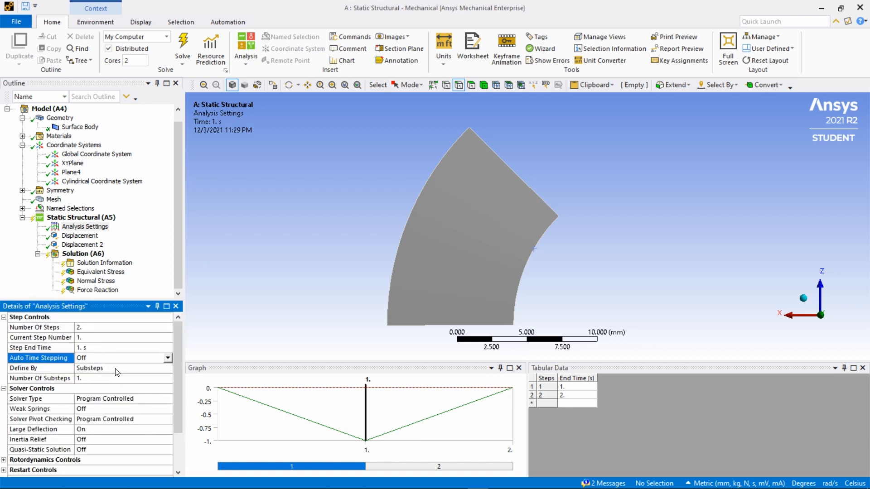
{"action": "left_click", "coordinate": [116, 368]}
{"action": "left_click", "coordinate": [168, 368]}
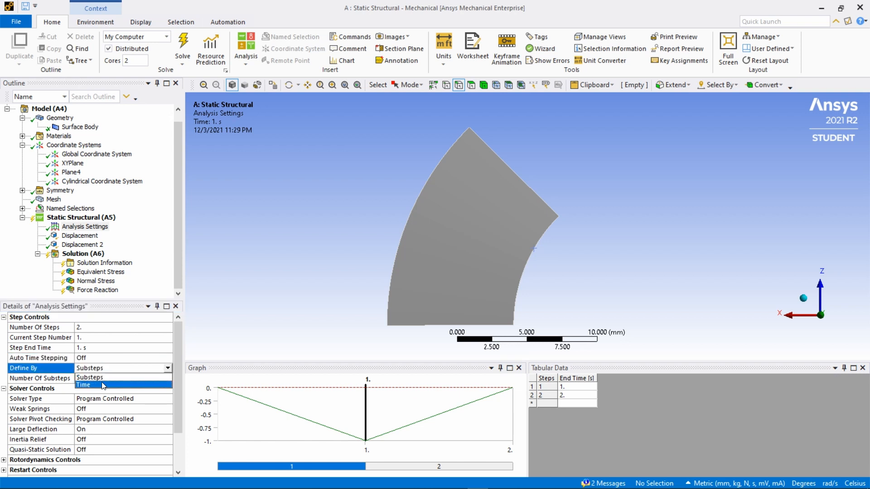
{"action": "left_click", "coordinate": [91, 385]}
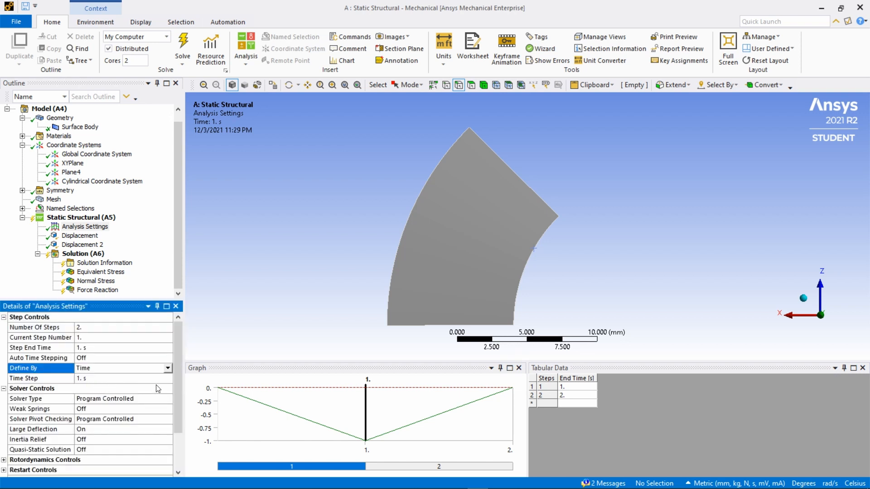
- Set the time step of load step 1 to 0.1 s and solve the analysis again
{"action": "left_click", "coordinate": [94, 379]}
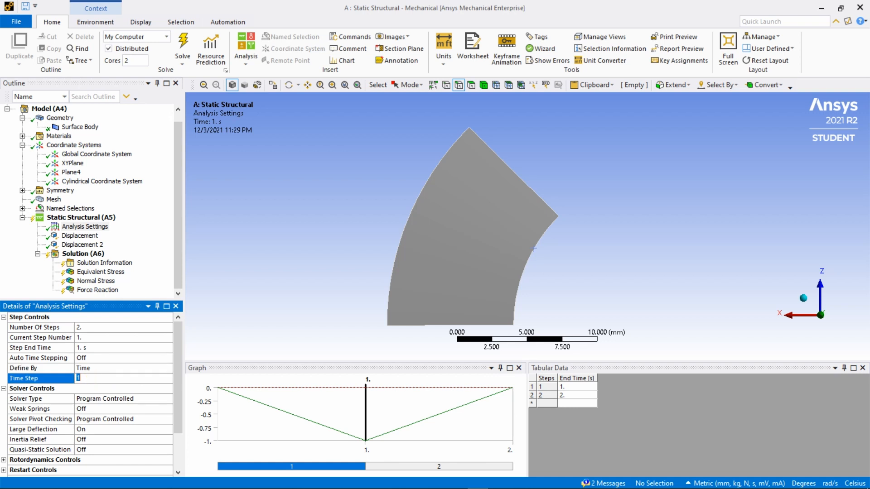
{"action": "type", "text": "0."}
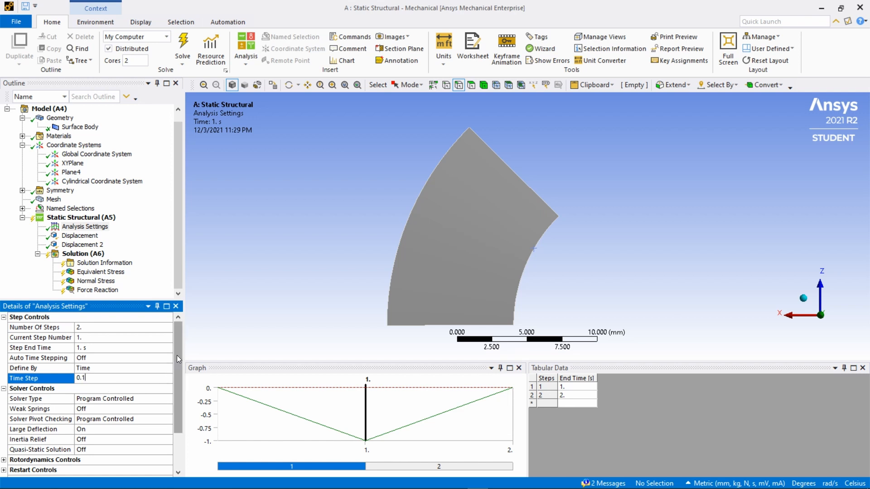
{"action": "mouse_move", "coordinate": [177, 355]}
{"action": "left_mouse_down"}
{"action": "mouse_move", "coordinate": [171, 399]}
{"action": "mouse_move", "coordinate": [178, 341]}
{"action": "left_mouse_up"}
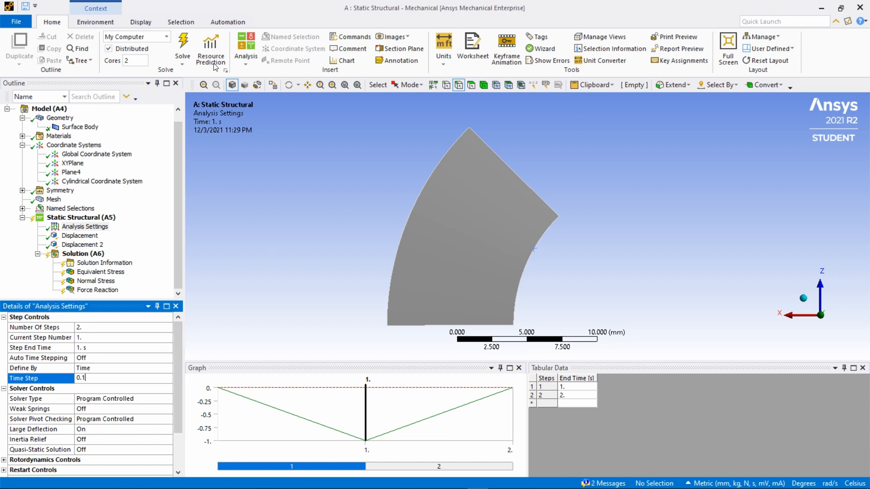
{"action": "left_click", "coordinate": [183, 47]}
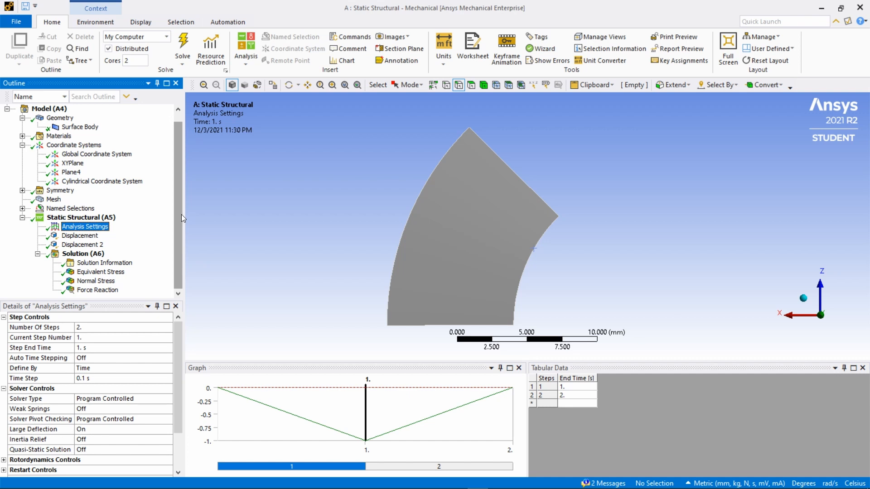
- Make load step 2 current with a step end time of 2 s and turn its Auto Time Stepping off
{"action": "left_click", "coordinate": [84, 339]}
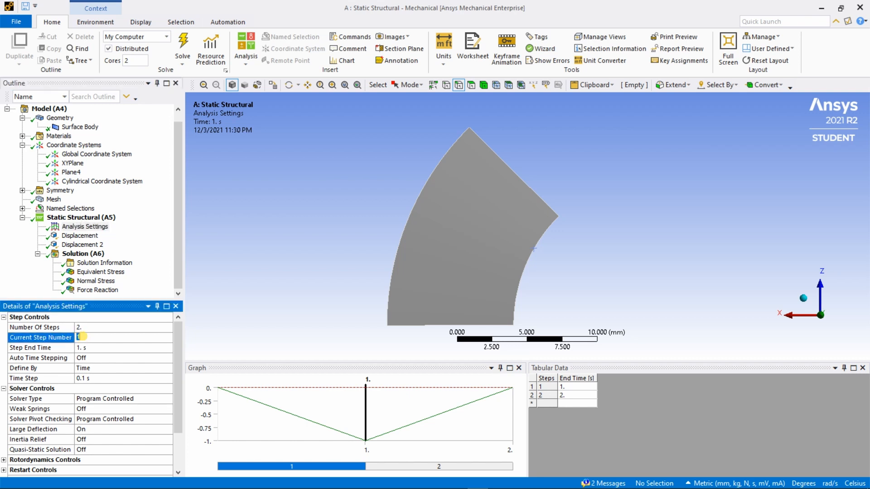
{"action": "type", "text": "2"}
{"action": "left_click", "coordinate": [91, 348]}
{"action": "type", "text": "2"}
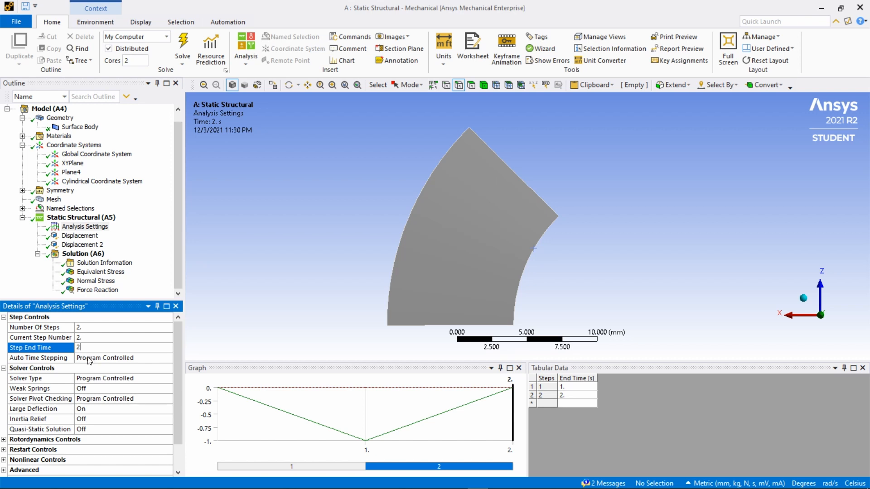
{"action": "left_click", "coordinate": [104, 359]}
{"action": "left_click", "coordinate": [168, 358]}
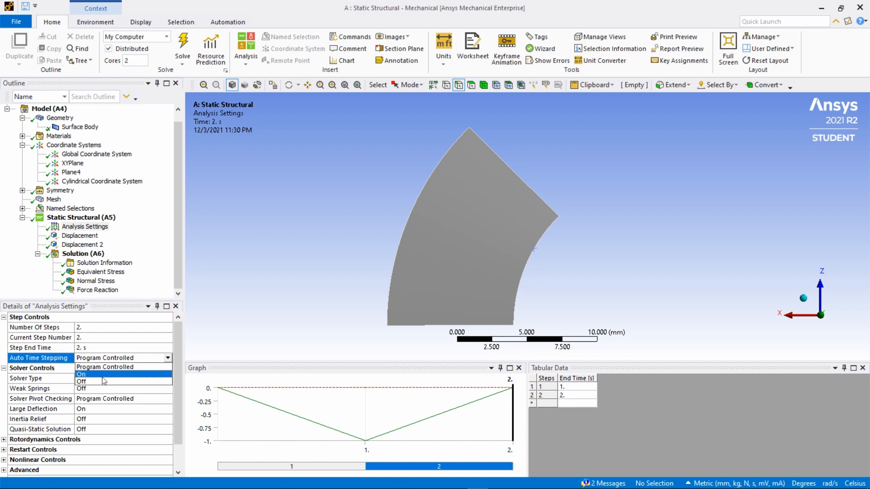
{"action": "left_click", "coordinate": [104, 382]}
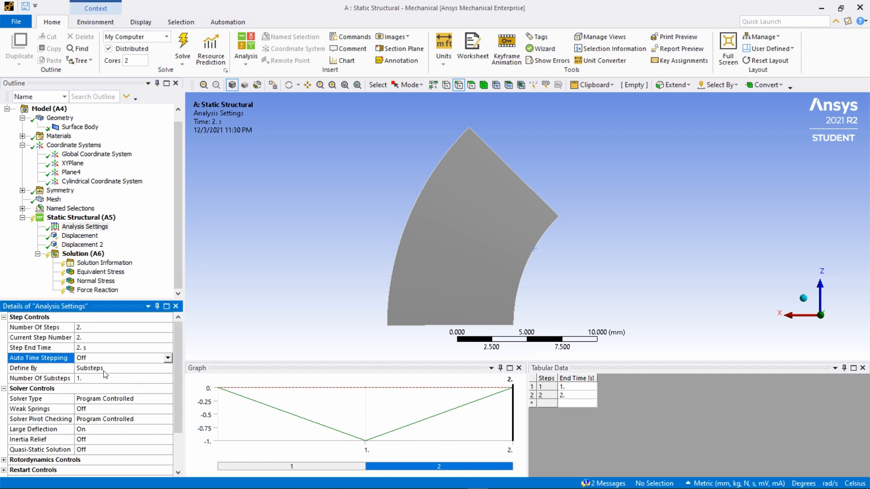
- Define load step 2 by Time with a time step of 0.1 s and re-solve the analysis
{"action": "left_click", "coordinate": [103, 371]}
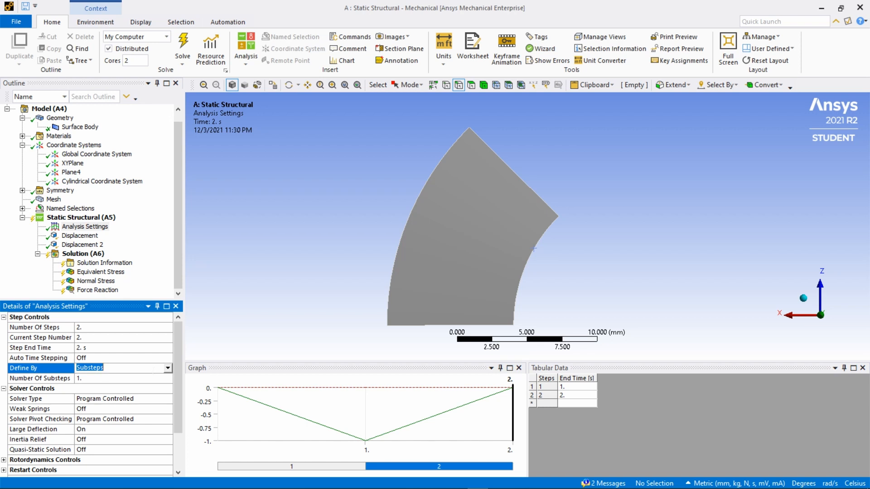
{"action": "left_click", "coordinate": [167, 368]}
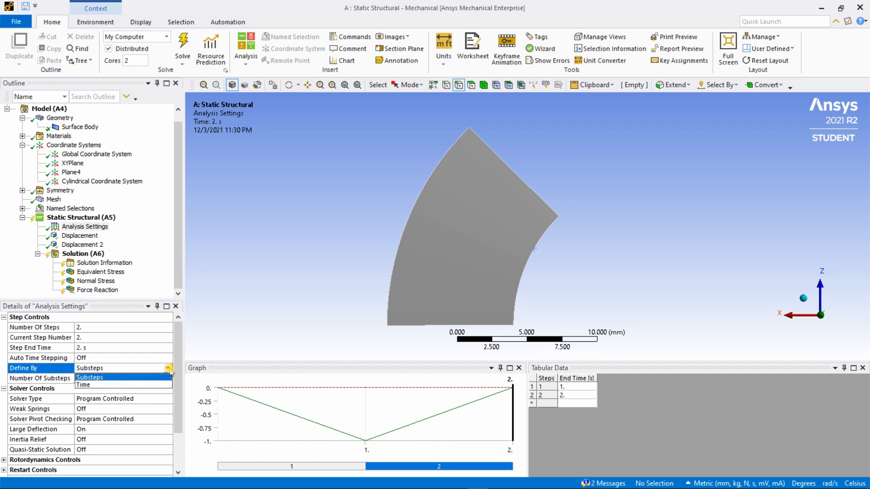
{"action": "left_click", "coordinate": [93, 389]}
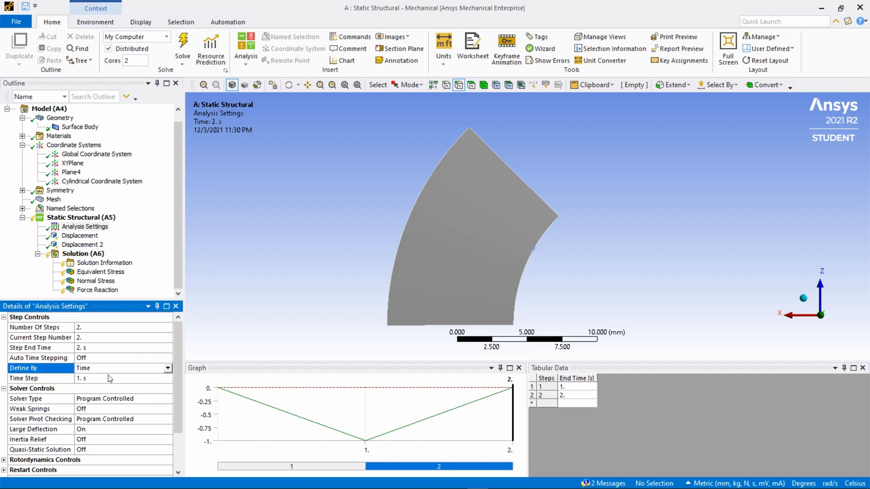
{"action": "left_click", "coordinate": [97, 379]}
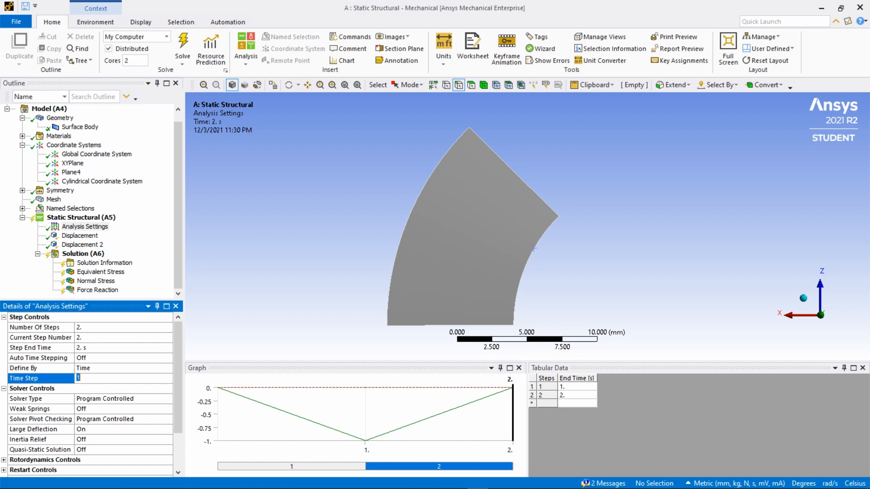
{"action": "type", "text": "0.1"}
{"action": "left_click_drag", "start_coordinate": [177, 353], "coordinate": [178, 374]}
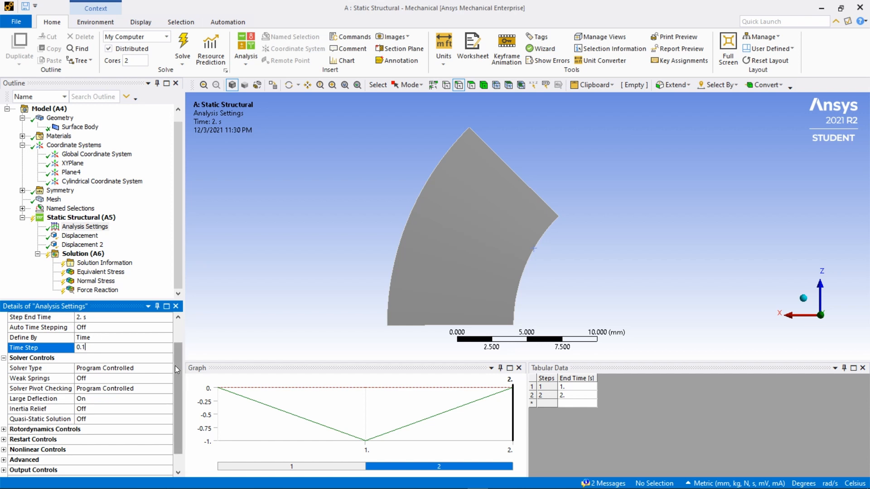
{"action": "scroll", "coordinate": [175, 368], "scroll_direction": "up", "scroll_amount": 1}
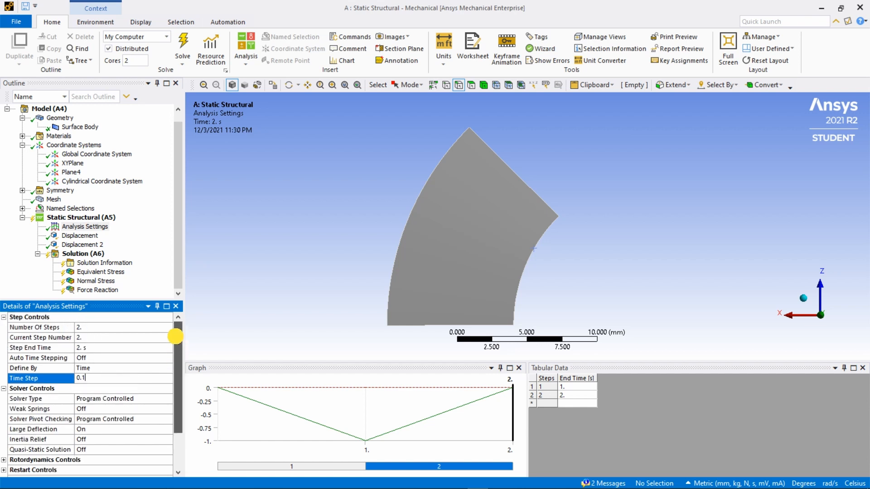
{"action": "left_click", "coordinate": [185, 44]}
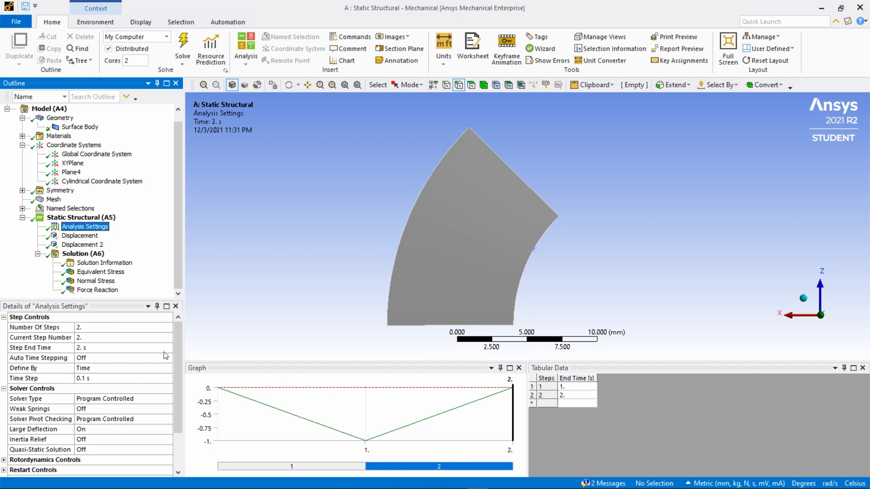
- Examine the Force Convergence chart and the Force Reaction curve over time, enlarging the graph area
{"action": "left_click", "coordinate": [96, 265]}
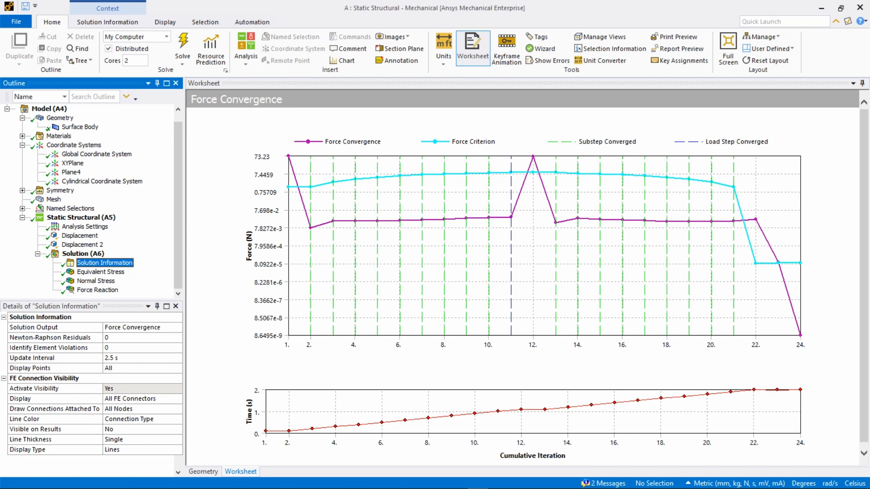
{"action": "left_click", "coordinate": [97, 291]}
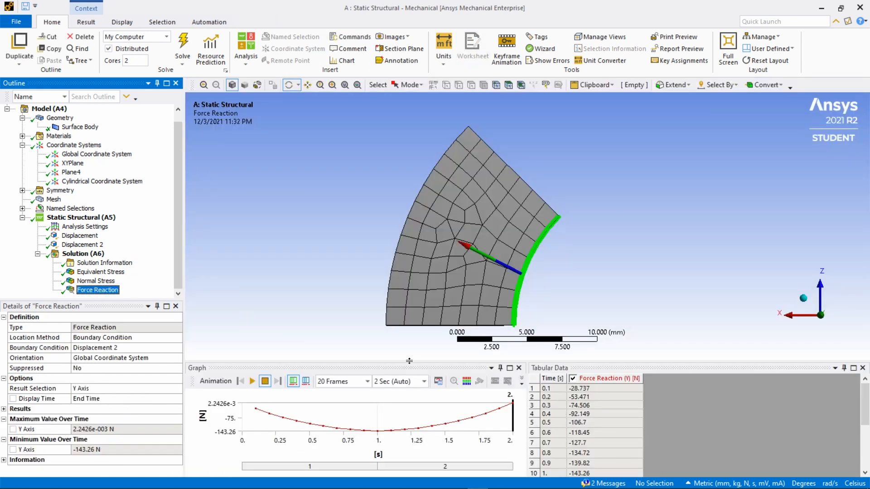
{"action": "left_click_drag", "start_coordinate": [409, 361], "coordinate": [413, 250]}
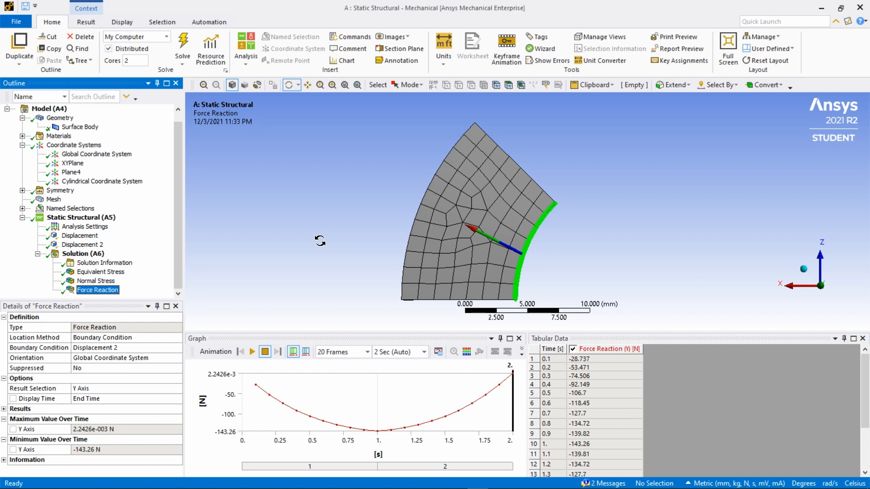
- Insert a User Defined Result under the solution and scope it to the segment's inner arc edge
{"action": "left_click", "coordinate": [87, 255]}
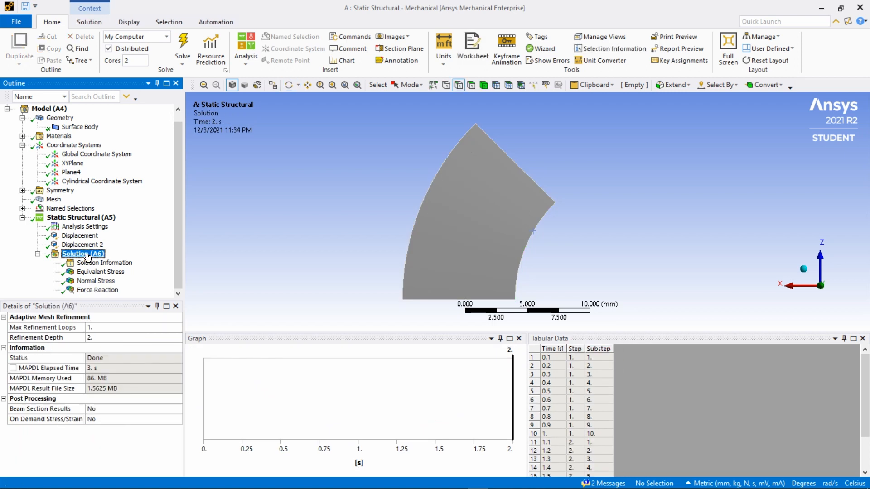
{"action": "right_click", "coordinate": [89, 256]}
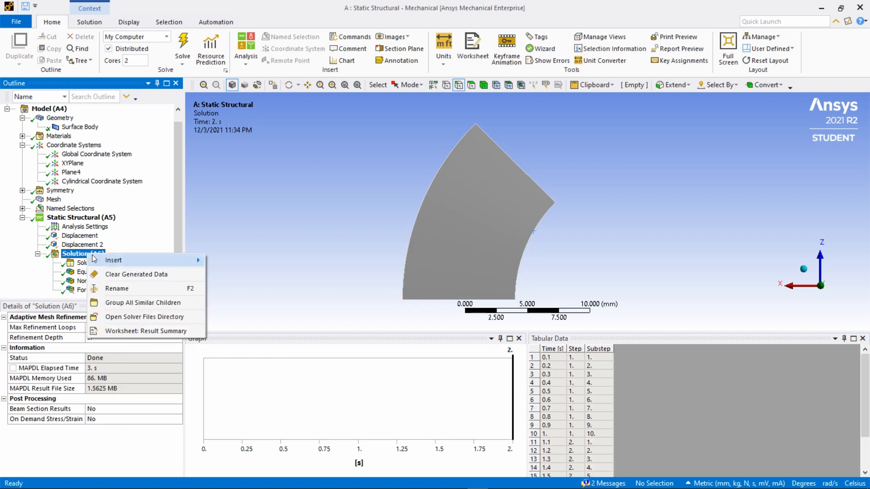
{"action": "mouse_move", "coordinate": [117, 261]}
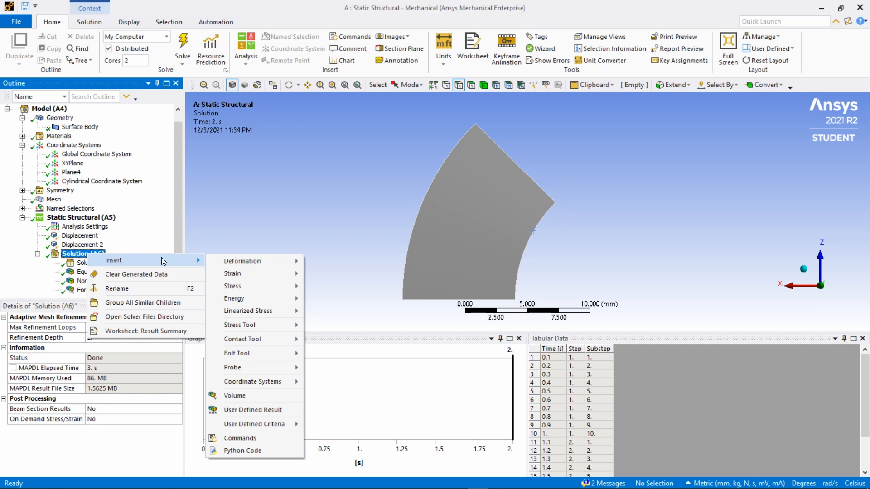
{"action": "left_click", "coordinate": [236, 411]}
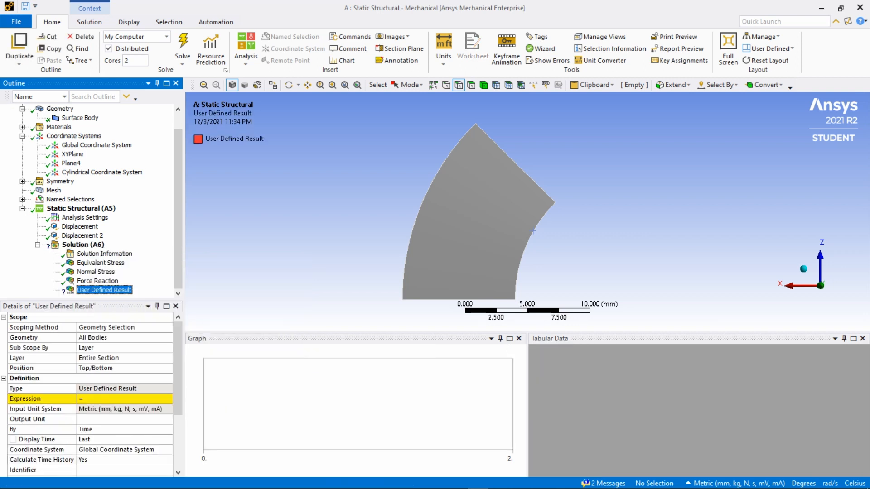
{"action": "left_click", "coordinate": [95, 339]}
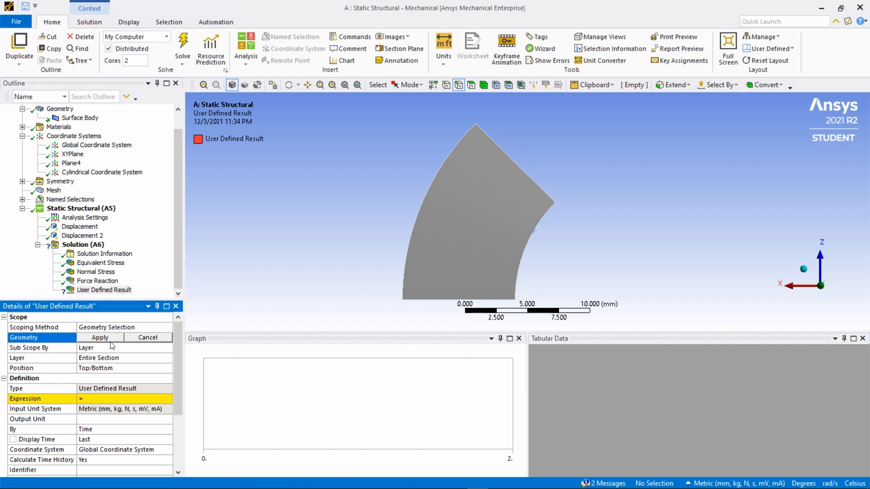
{"action": "left_click", "coordinate": [523, 257]}
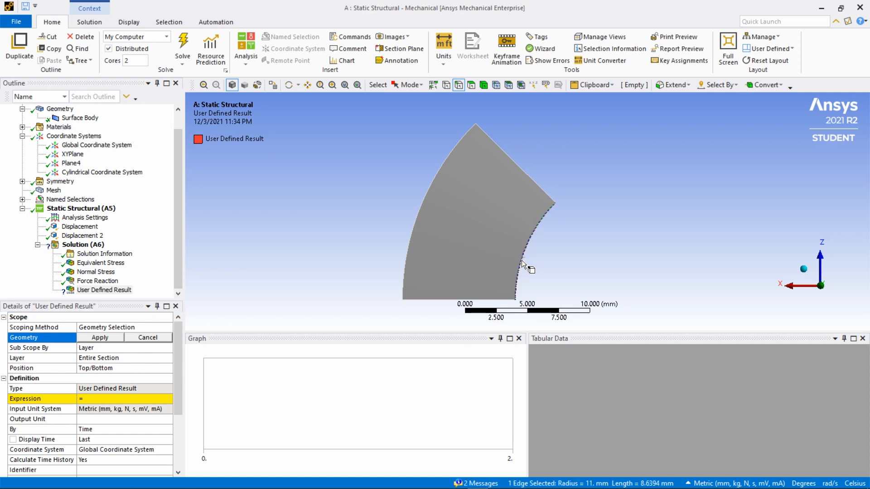
{"action": "left_click", "coordinate": [101, 338]}
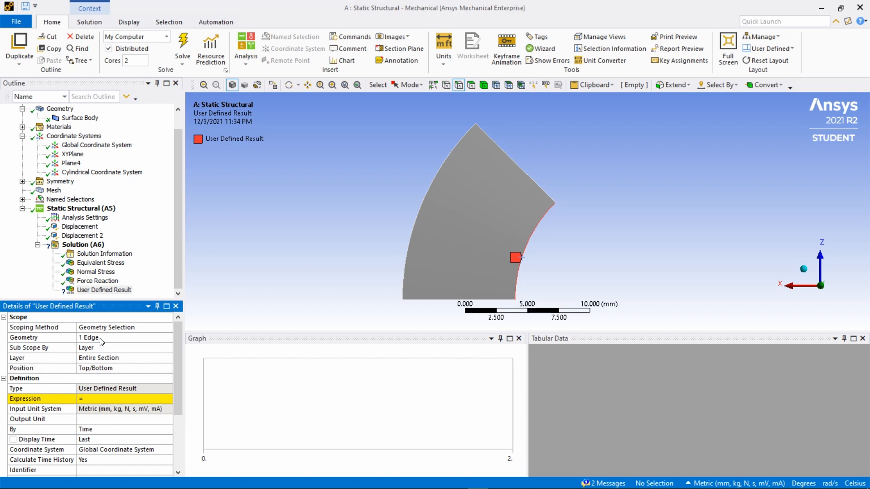
- Set the User Defined Result's expression to UY and solve the analysis to evaluate it
{"action": "left_click", "coordinate": [103, 400]}
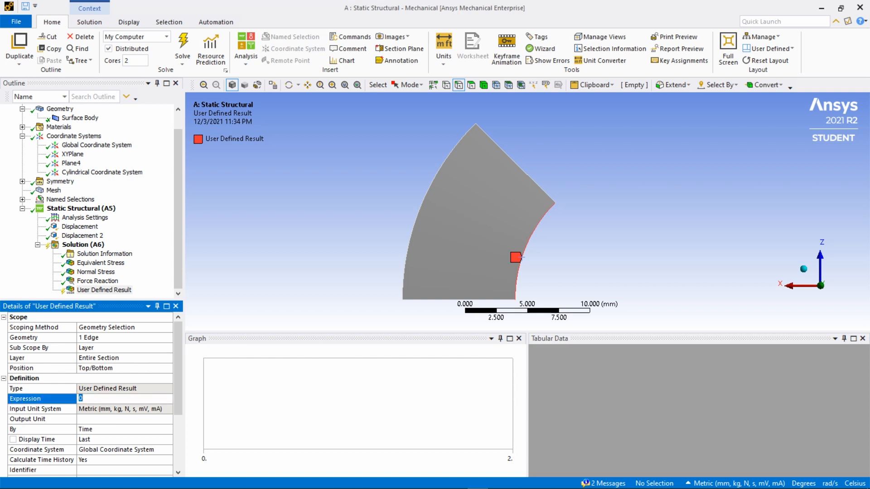
{"action": "key", "text": "Caps_Lock"}
{"action": "type", "text": "UY"}
{"action": "key", "text": "Return"}
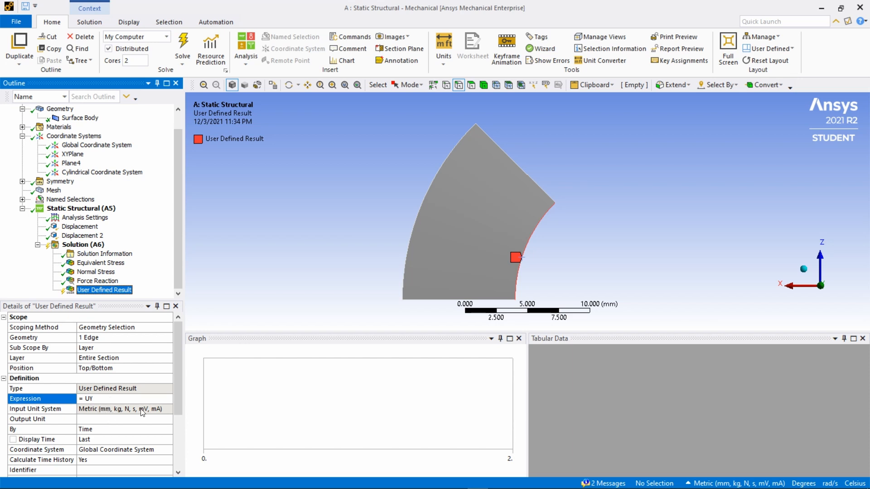
{"action": "left_click_drag", "start_coordinate": [178, 358], "coordinate": [181, 341]}
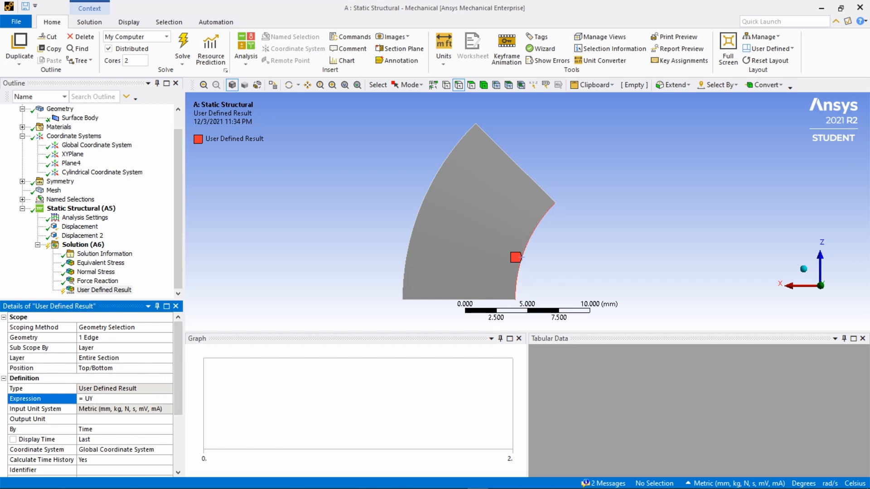
{"action": "left_click", "coordinate": [183, 48]}
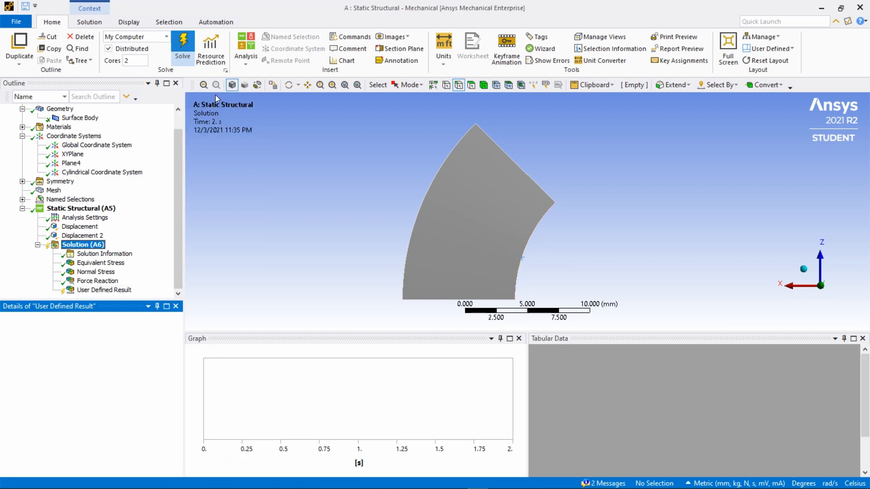
{"action": "left_click", "coordinate": [271, 144]}
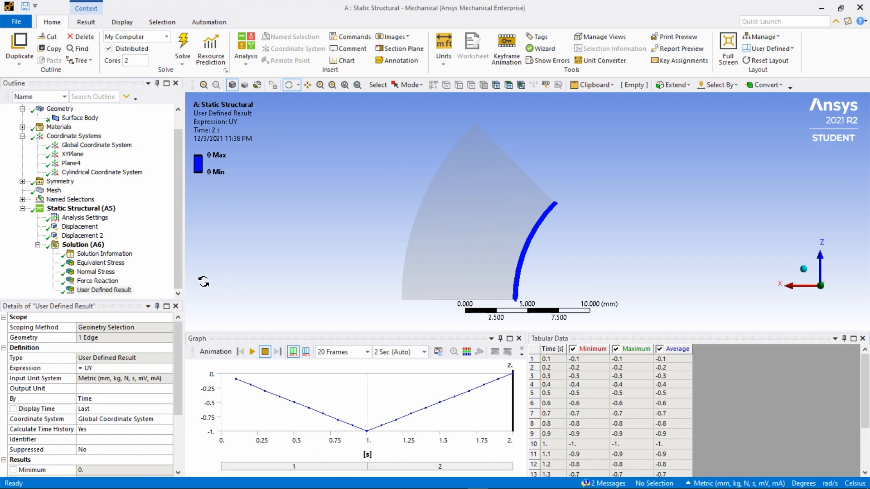
- Examine the UY result's graph and tabular values over time for the inner edge
{"action": "left_click", "coordinate": [107, 291]}
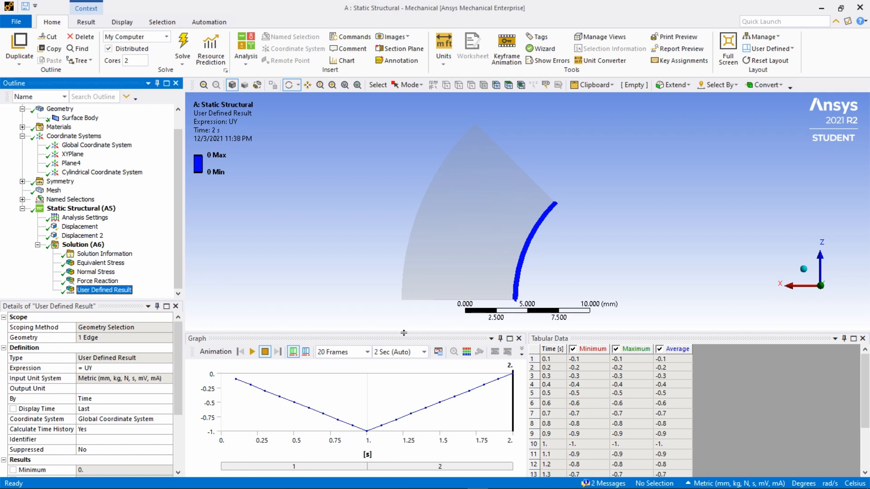
{"action": "left_click_drag", "start_coordinate": [404, 333], "coordinate": [409, 247]}
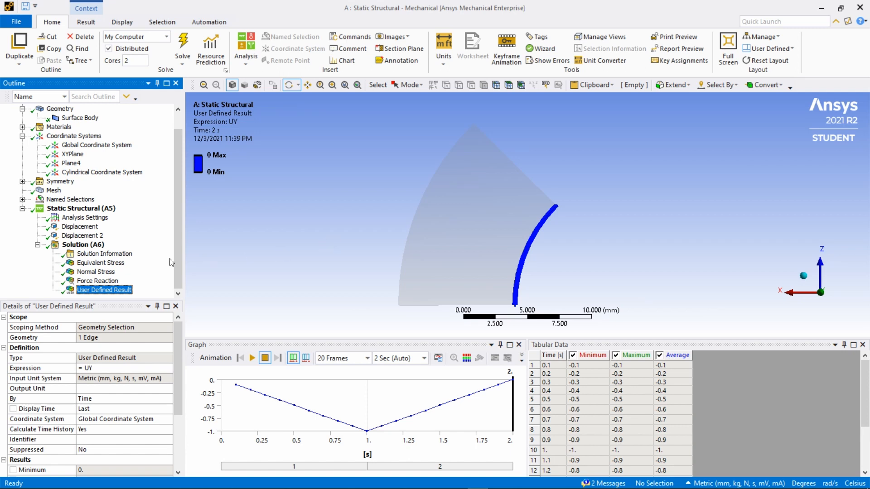
{"action": "left_click", "coordinate": [88, 245]}
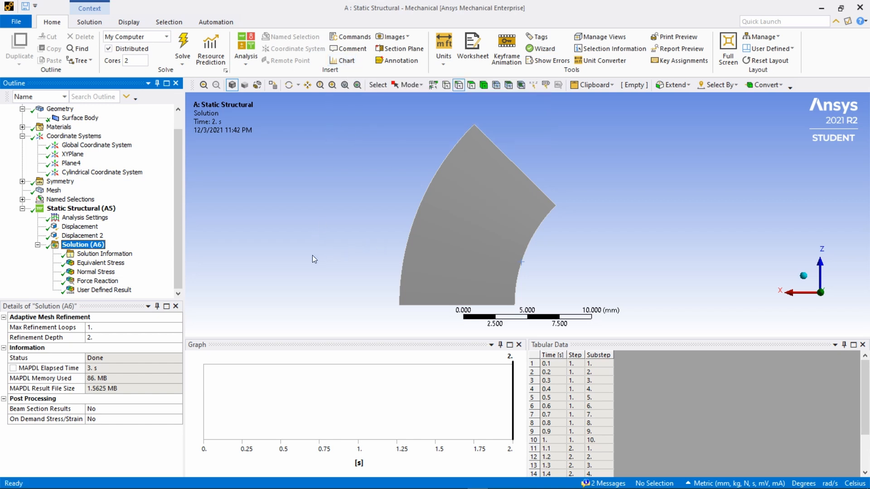
- Insert a chart of Force Reaction and User Defined Result, with User Defined Result (Max) as its X axis
{"action": "left_click", "coordinate": [104, 281]}
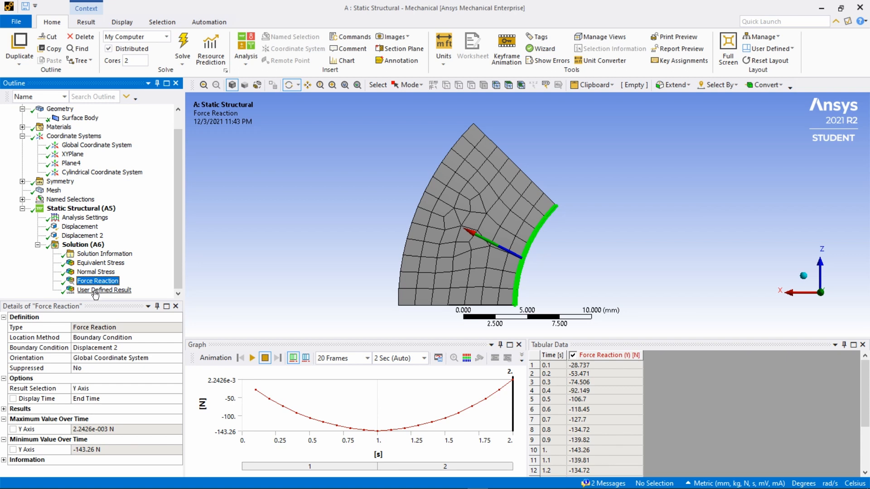
{"action": "left_click", "coordinate": [95, 291], "text": "ctrl"}
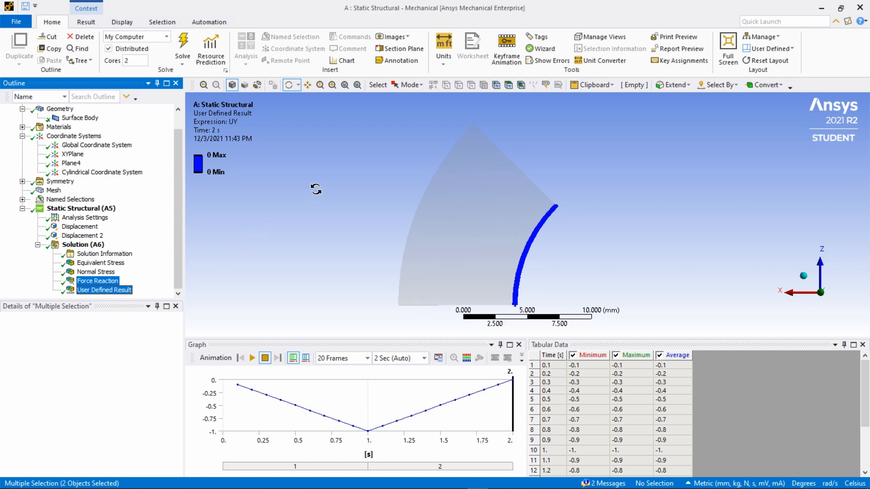
{"action": "left_click", "coordinate": [345, 64]}
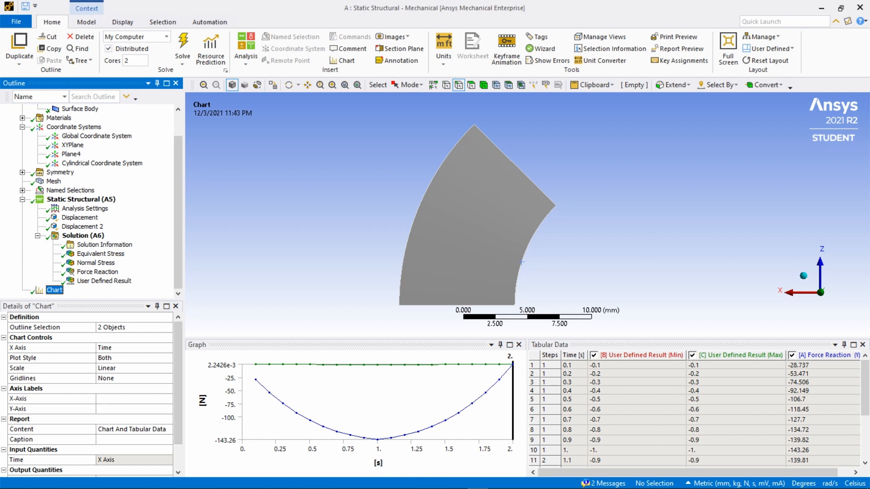
{"action": "left_click", "coordinate": [165, 350]}
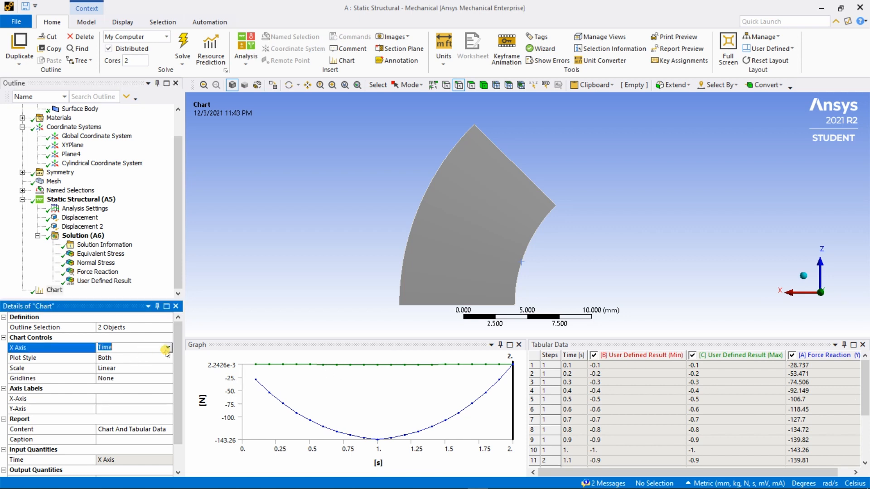
{"action": "left_click", "coordinate": [168, 350]}
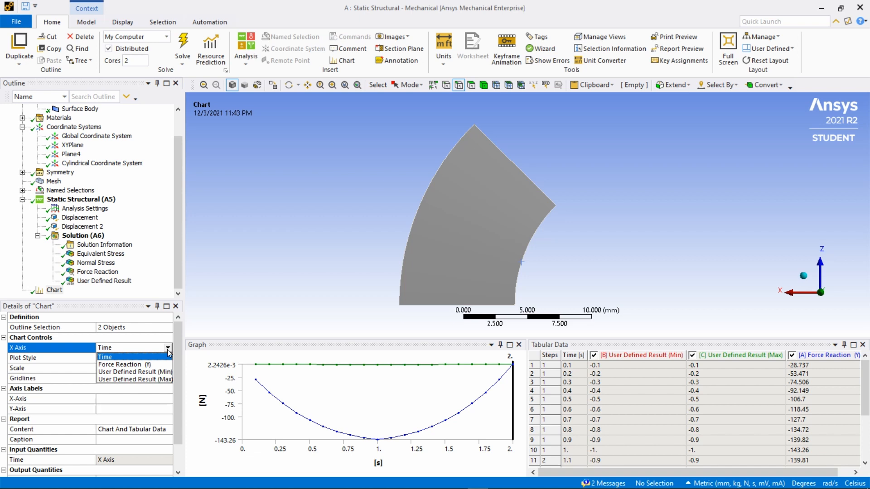
{"action": "left_click", "coordinate": [151, 380]}
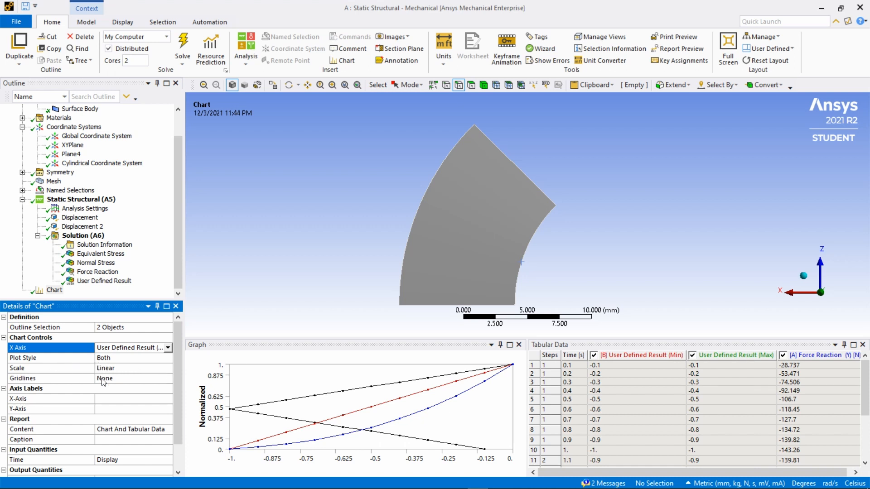
- Label the chart's X axis Displacement
{"action": "left_click_drag", "start_coordinate": [176, 356], "coordinate": [174, 384]}
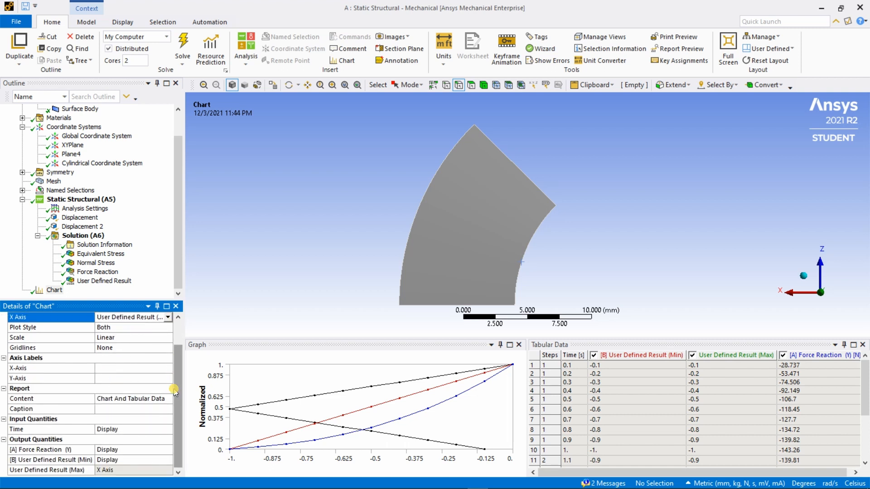
{"action": "left_click", "coordinate": [123, 368]}
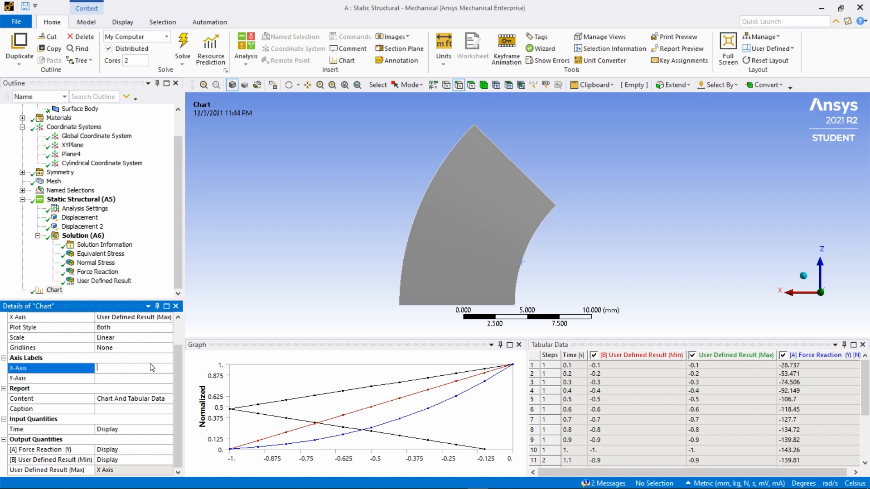
{"action": "key", "text": "Caps_Lock"}
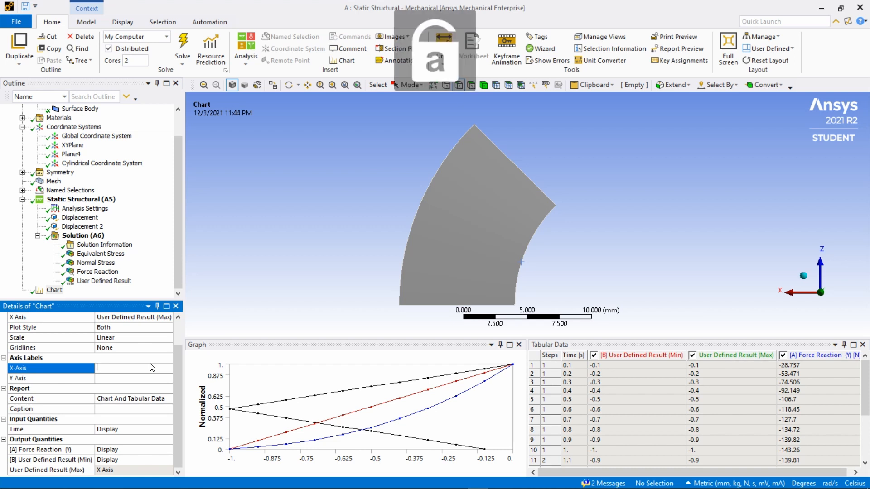
{"action": "key", "text": "Caps_Lock"}
{"action": "type", "text": "D"}
{"action": "key", "text": "Caps_Lock"}
{"action": "type", "text": "isplace"}
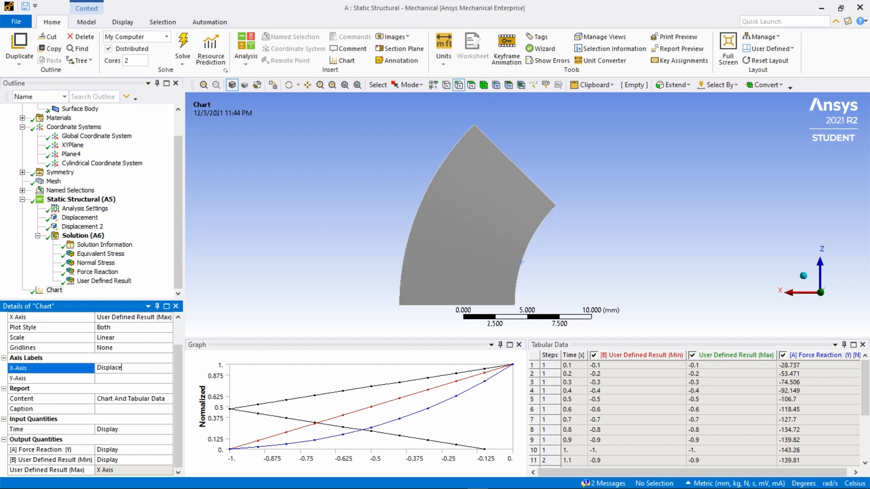
{"action": "type", "text": "ment"}
- Label the chart's Y axis Force
{"action": "left_click", "coordinate": [131, 380]}
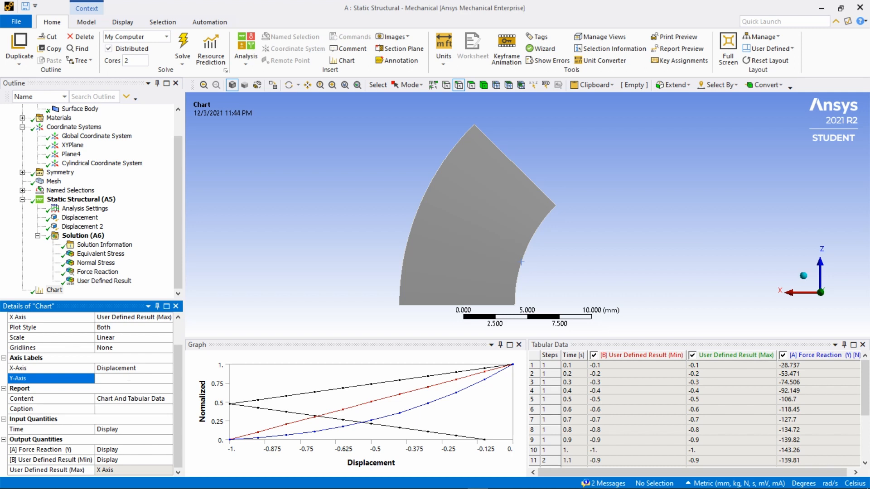
{"action": "key", "text": "Caps_Lock"}
{"action": "type", "text": "F"}
{"action": "key", "text": "Caps_Lock"}
{"action": "type", "text": "orc"}
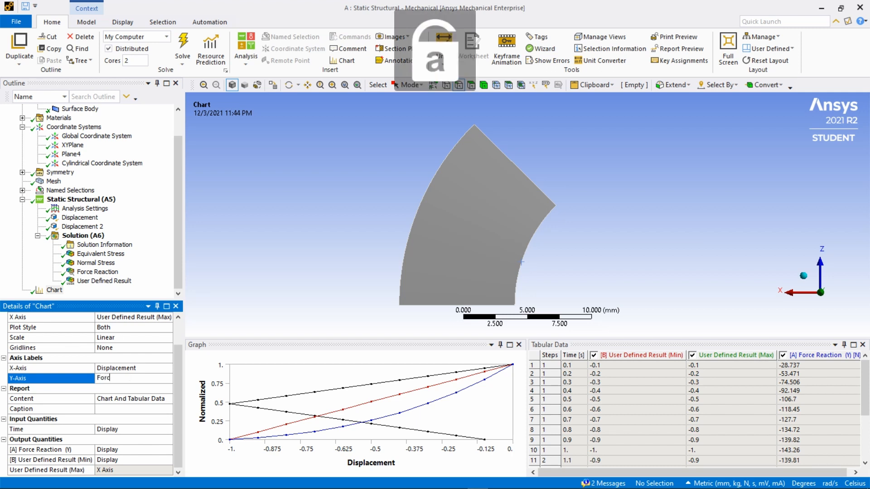
{"action": "type", "text": "e"}
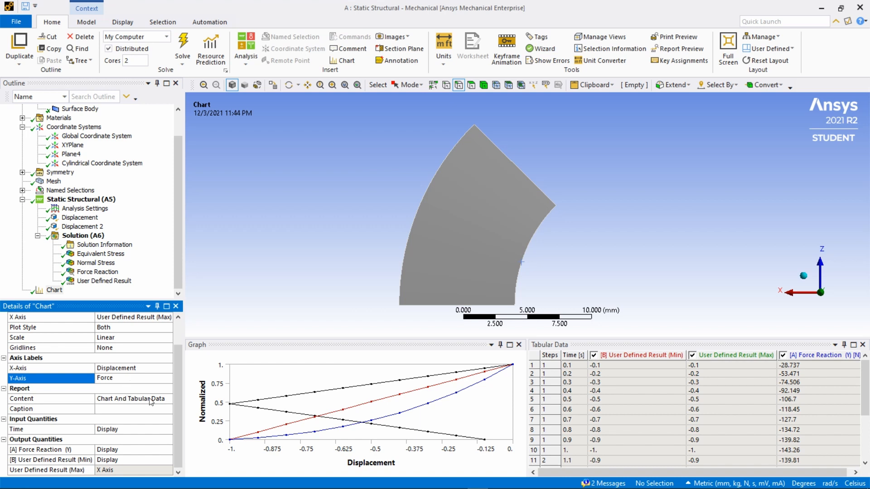
- Omit Time and User Defined Result (Min) from the chart, leaving the Y force reaction plotted
{"action": "left_click", "coordinate": [180, 377]}
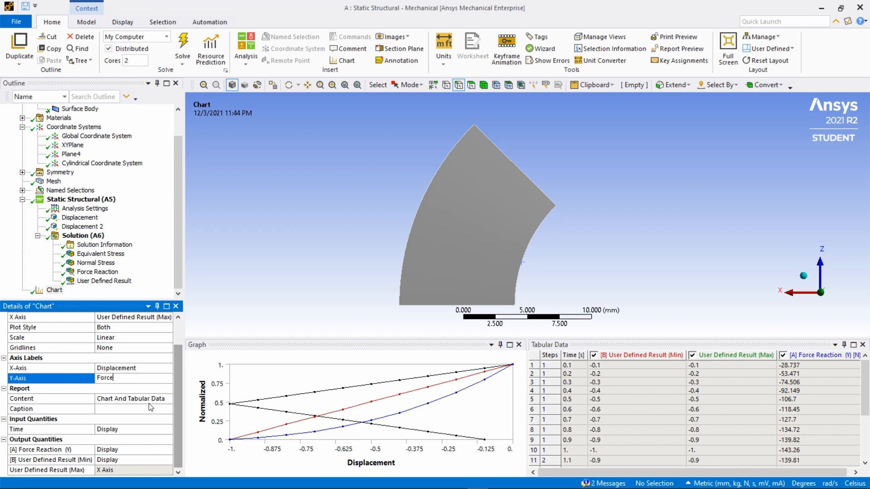
{"action": "left_click", "coordinate": [140, 430]}
{"action": "left_click", "coordinate": [168, 429]}
{"action": "left_click", "coordinate": [127, 447]}
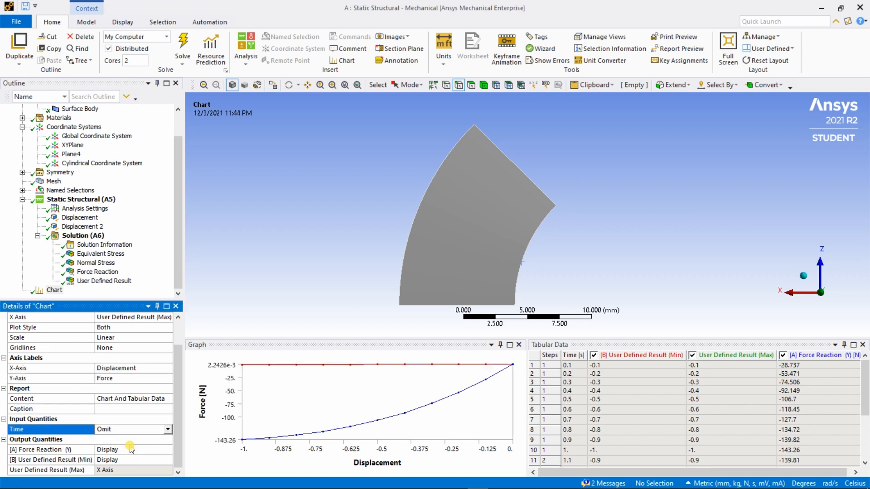
{"action": "left_click", "coordinate": [177, 402]}
{"action": "left_click", "coordinate": [168, 460]}
{"action": "left_click", "coordinate": [124, 476]}
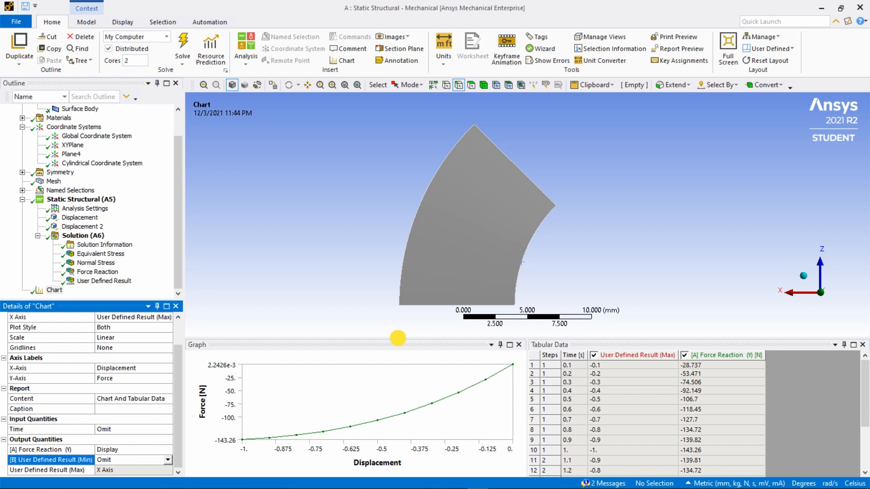
- Enlarge the graph area to examine the force-displacement curve and its tabular data
{"action": "left_click_drag", "start_coordinate": [397, 339], "coordinate": [402, 298]}
{"action": "left_click", "coordinate": [404, 282]}
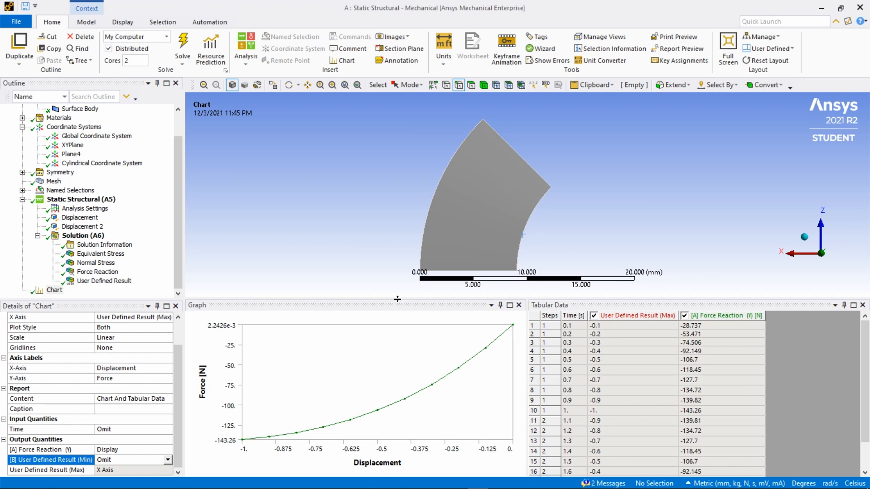
{"action": "left_click_drag", "start_coordinate": [398, 299], "coordinate": [421, 236]}
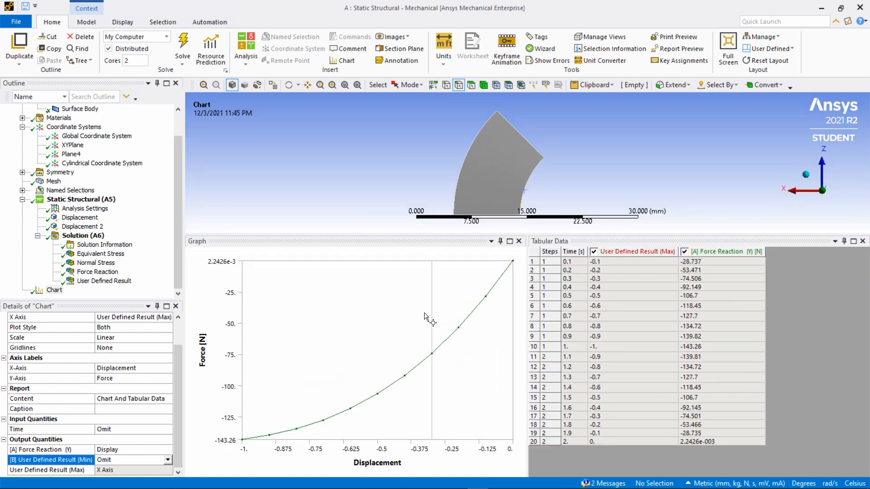
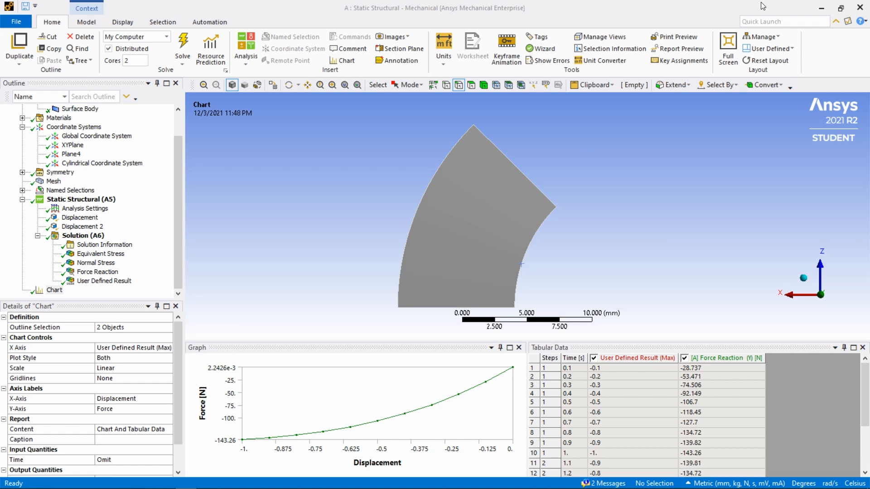
- Close the Mechanical session and duplicate the Static Structural system in the project schematic
{"action": "left_click", "coordinate": [860, 9]}
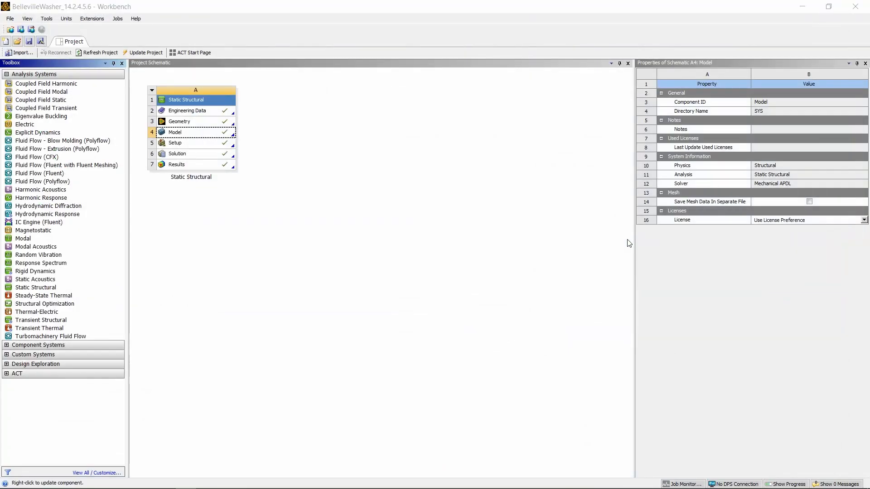
{"action": "left_click", "coordinate": [629, 244]}
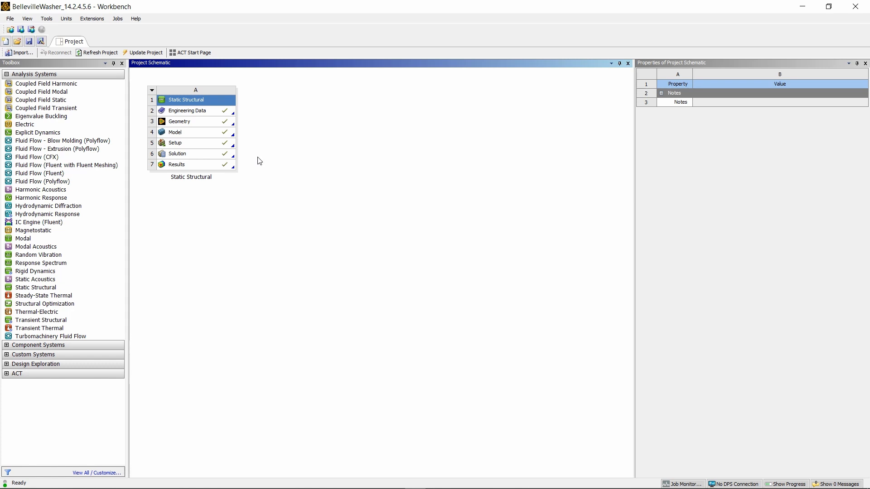
{"action": "right_click", "coordinate": [222, 103]}
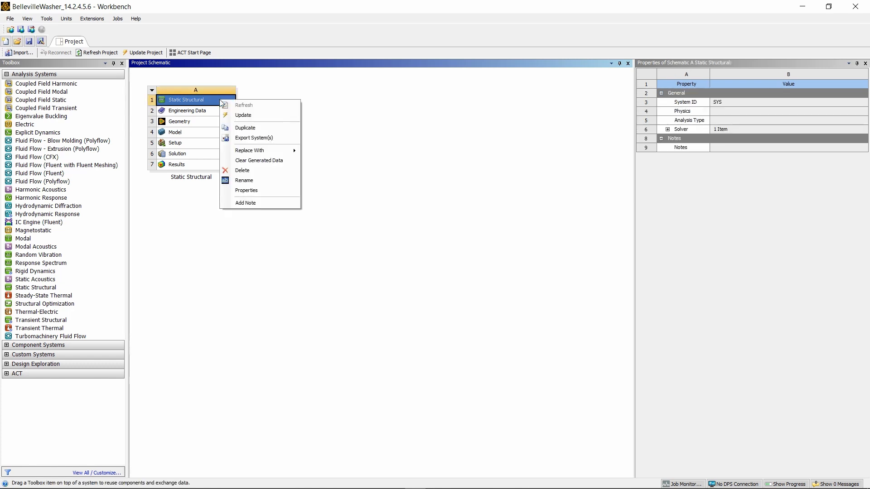
{"action": "left_click", "coordinate": [244, 116]}
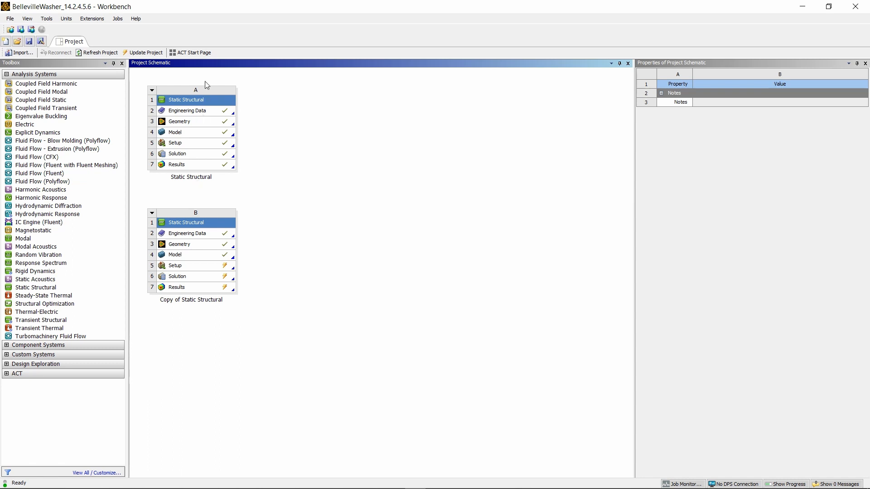
- Rename the original Static Structural system as Belleville Washer (Linear Material)
{"action": "right_click", "coordinate": [211, 103]}
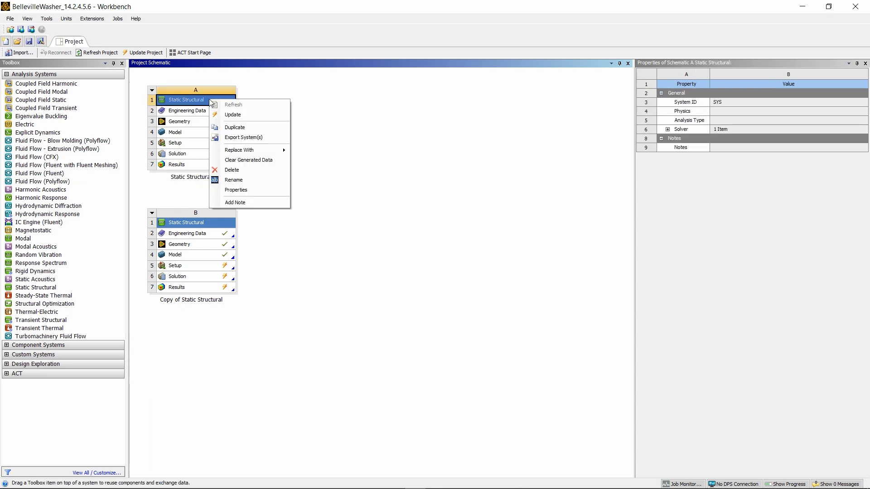
{"action": "left_click", "coordinate": [234, 180]}
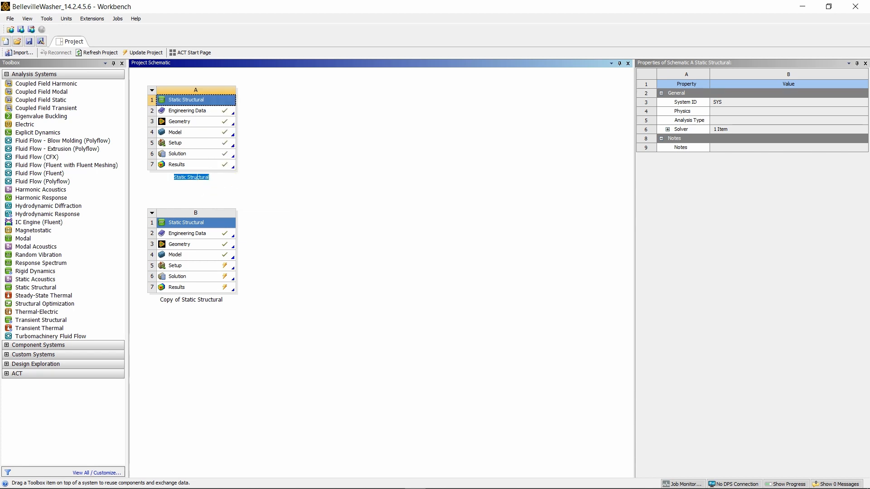
{"action": "key", "text": "Return"}
{"action": "double_click", "coordinate": [188, 177]}
{"action": "key", "text": "BackSpace"}
{"action": "type", "text": "Belleville Washer (Linear Material)"}
{"action": "left_click", "coordinate": [310, 216]}
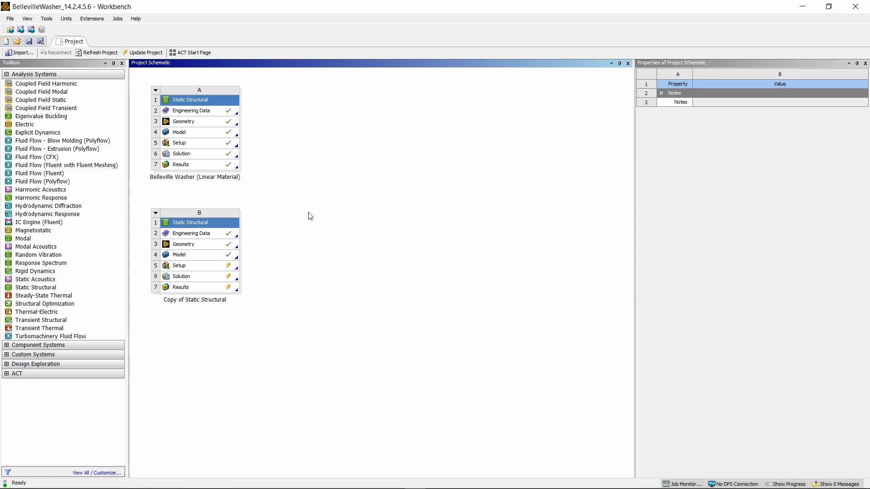
- Rename the duplicated system as Belleville Washer (Nonlinear Material)
{"action": "right_click", "coordinate": [229, 227]}
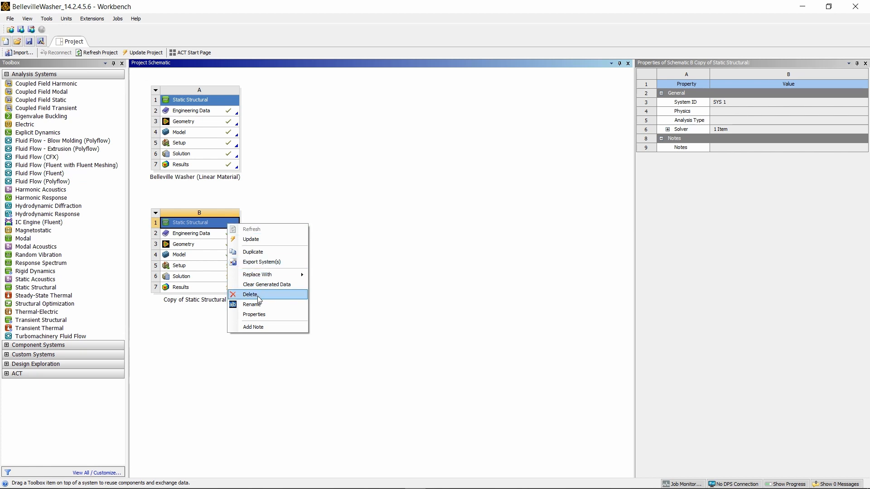
{"action": "left_click", "coordinate": [252, 305]}
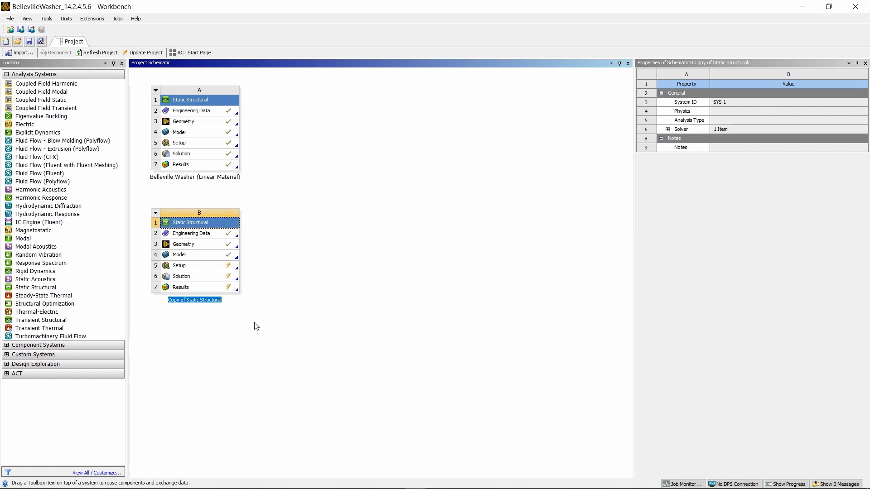
{"action": "key", "text": "BackSpace"}
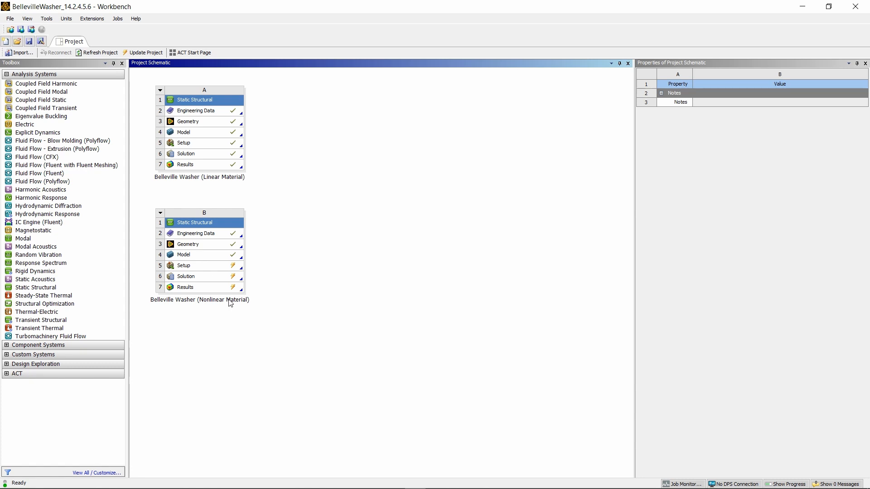
- Open the nonlinear system's Engineering Data and set the units to Metric (tonne,mm,s,°C,mA,N,mV), with values displayed in project units
{"action": "double_click", "coordinate": [197, 234]}
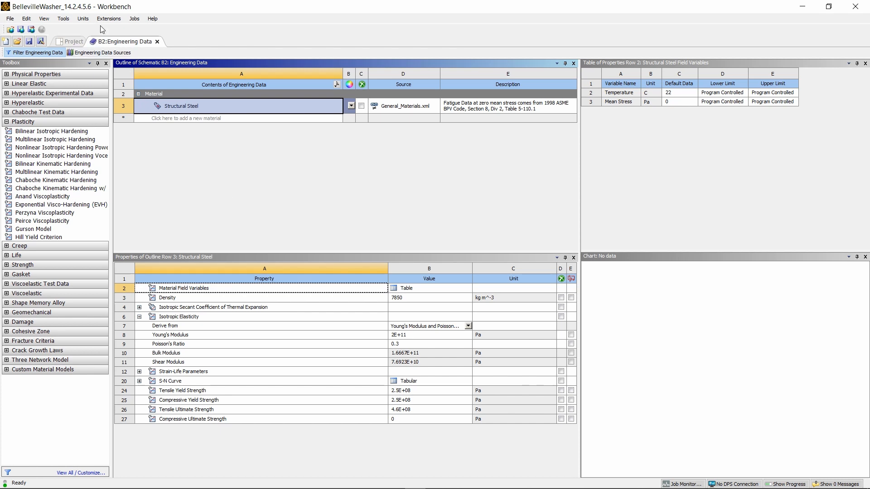
{"action": "left_click", "coordinate": [86, 21]}
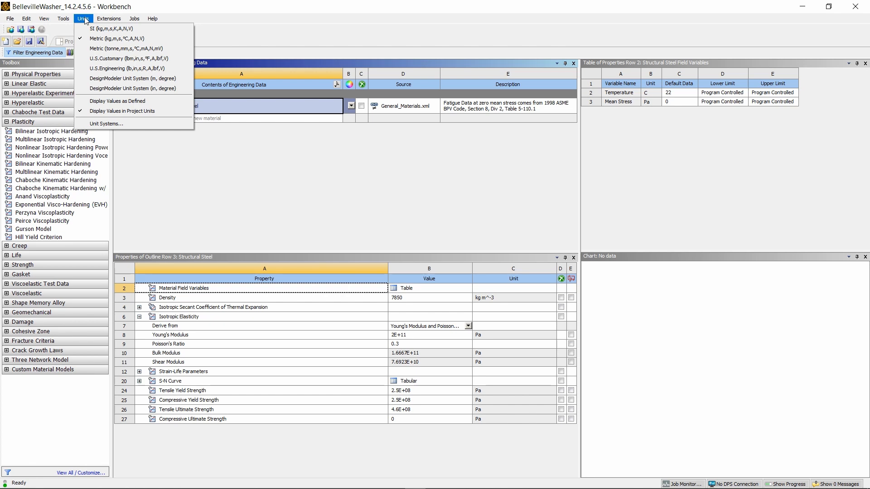
{"action": "mouse_move", "coordinate": [96, 23]}
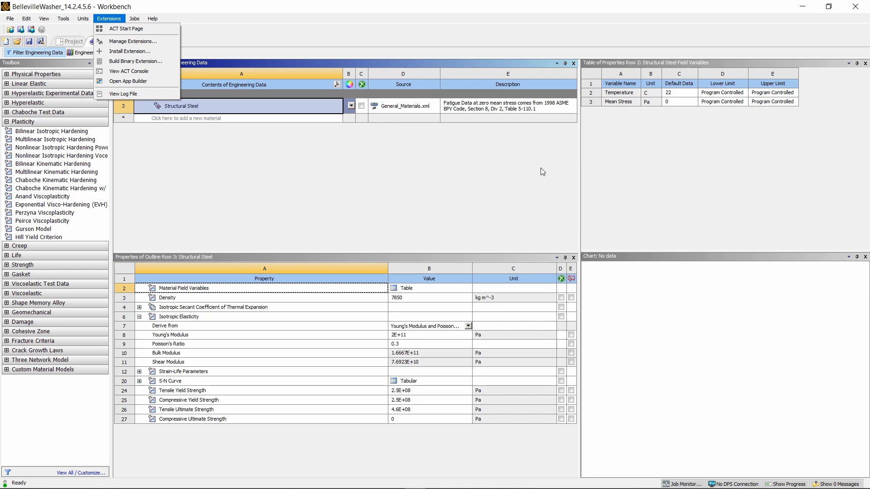
{"action": "left_click", "coordinate": [108, 18]}
{"action": "left_click", "coordinate": [83, 19]}
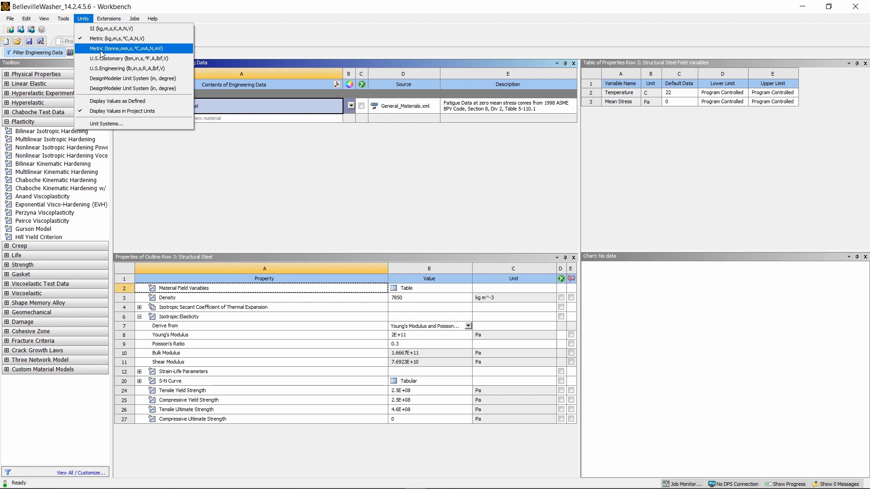
{"action": "left_click", "coordinate": [101, 50]}
{"action": "left_click", "coordinate": [83, 20]}
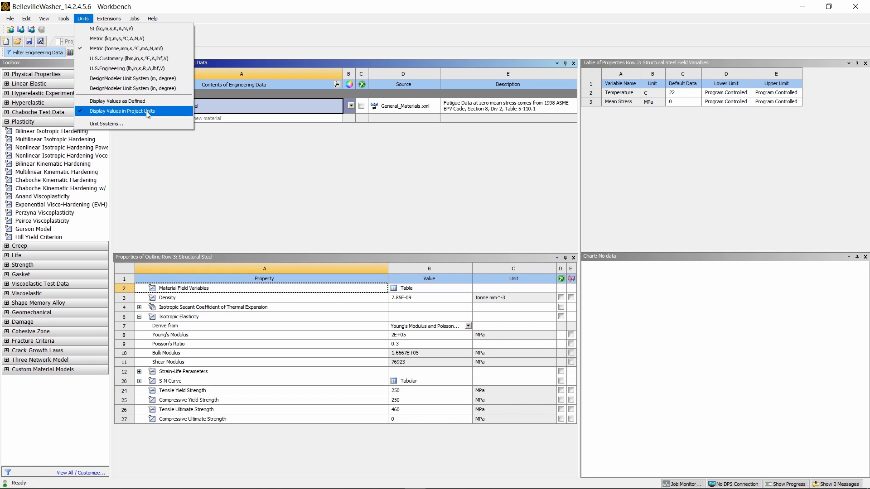
{"action": "left_click", "coordinate": [231, 183]}
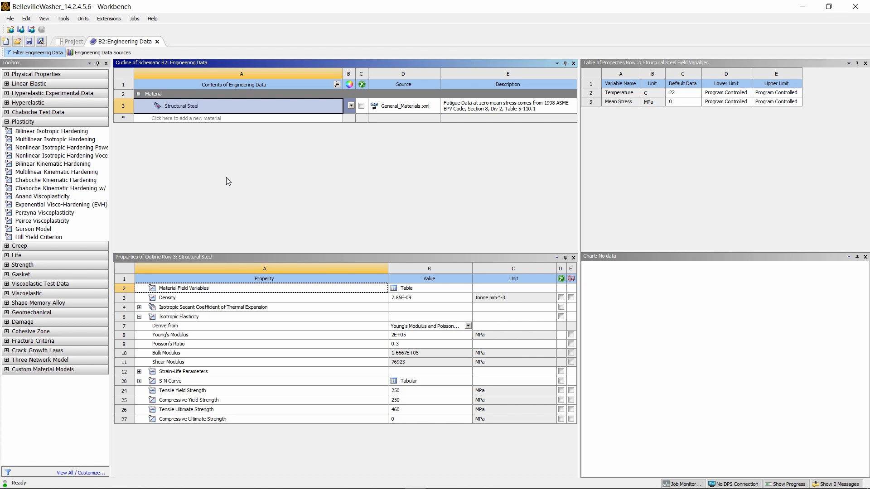
- Add the Multilinear Isotropic Hardening plasticity model to Structural Steel
{"action": "left_click", "coordinate": [8, 124]}
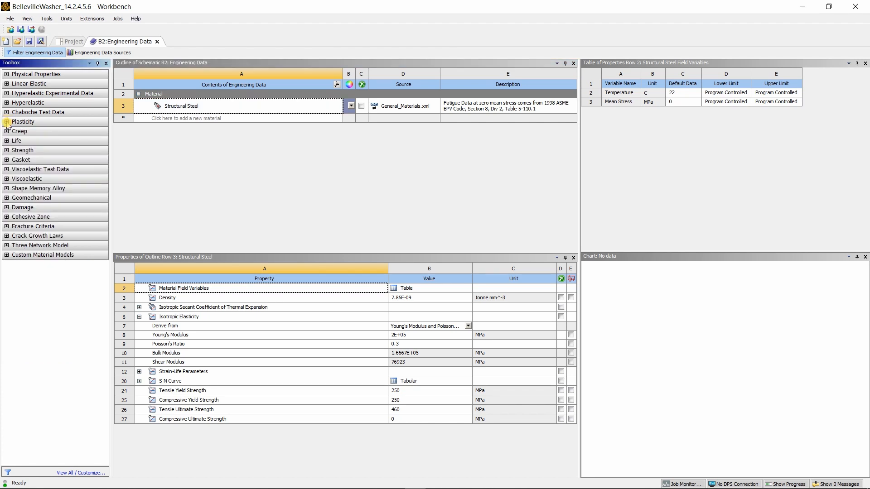
{"action": "left_click", "coordinate": [8, 123]}
{"action": "left_click", "coordinate": [38, 140]}
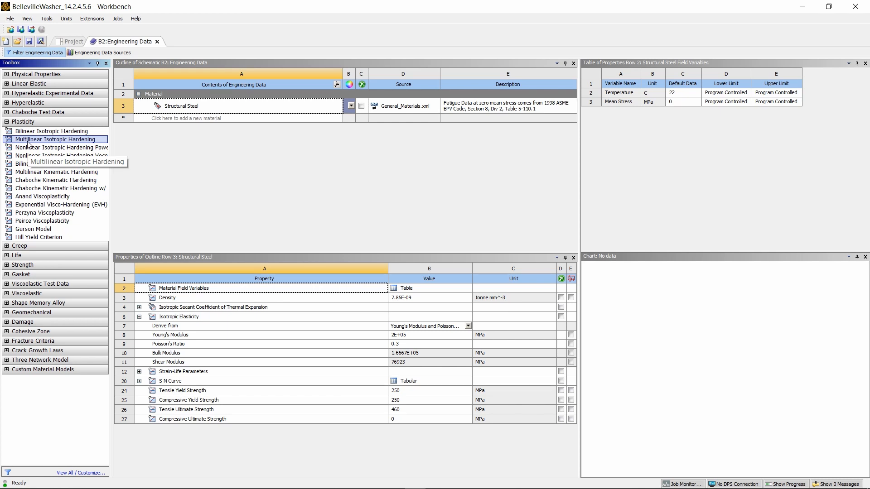
{"action": "double_click", "coordinate": [28, 141]}
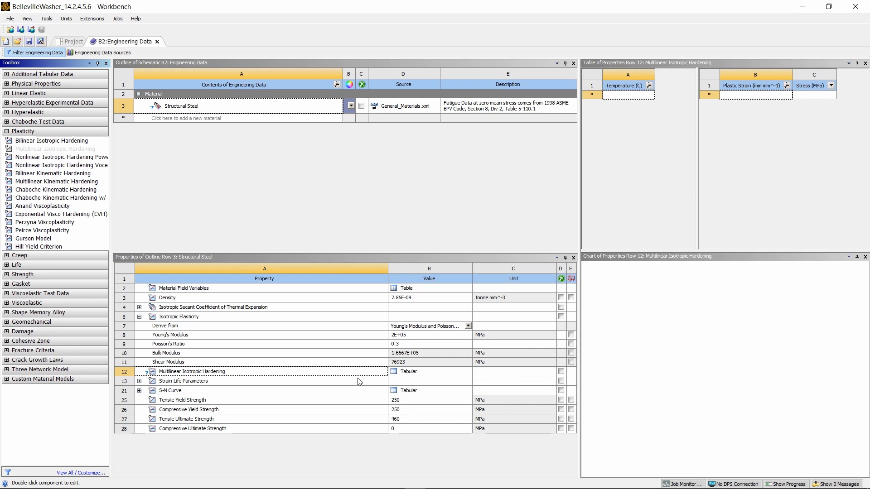
- Define the hardening table at 22 °C with plastic strains 0, 0.001, 0.002, 0.003, 0.006 and stresses 250, 265, 275, 278, 279 MPa
{"action": "left_click", "coordinate": [415, 373]}
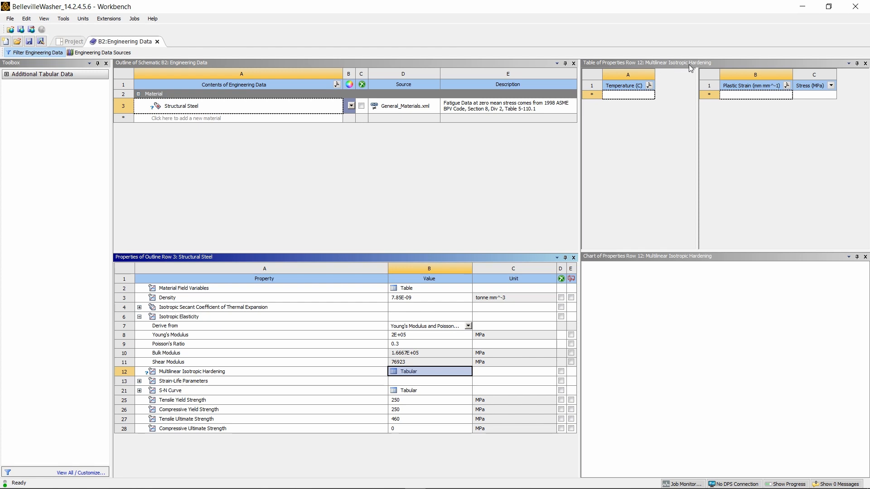
{"action": "left_click", "coordinate": [612, 95]}
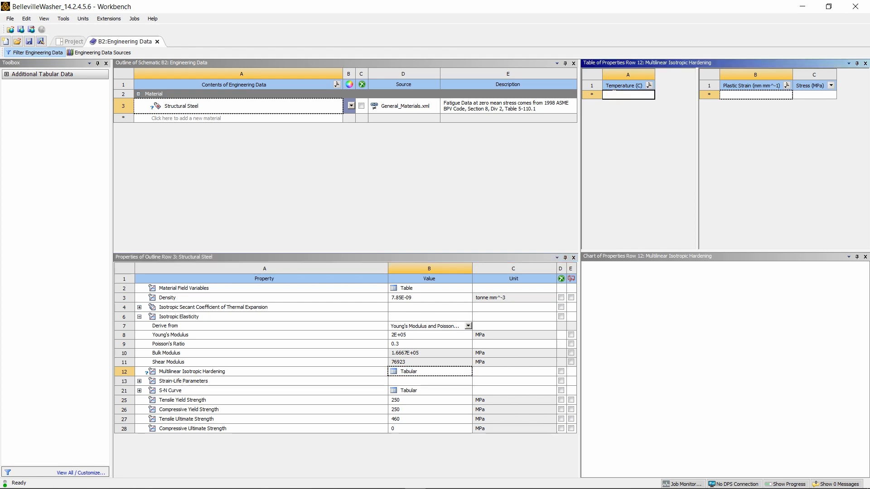
{"action": "type", "text": "22"}
{"action": "left_click", "coordinate": [618, 142]}
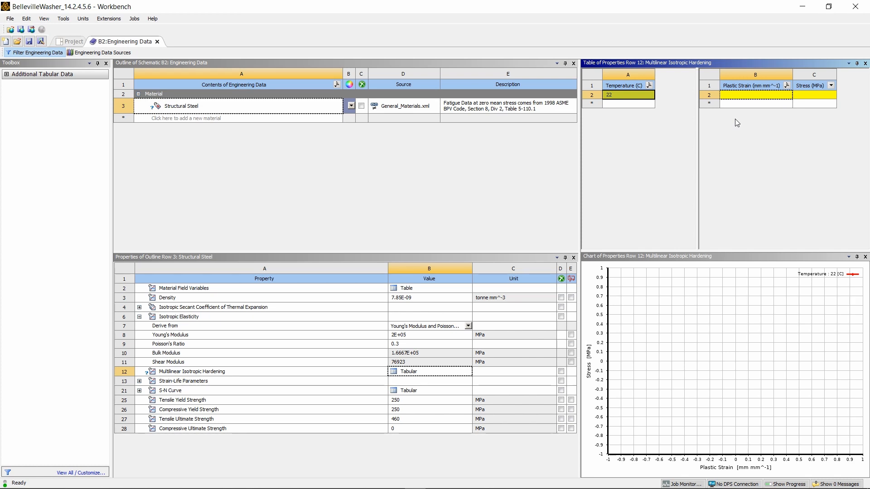
{"action": "type", "text": "0\t250 0.001\t265 0.002\t275 0.003\t278 0.006\t279"}
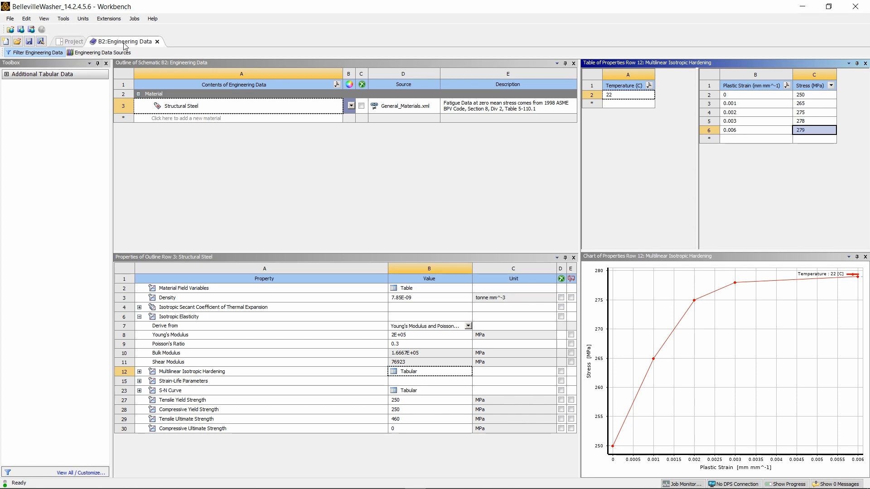
- Open the nonlinear washer's model with the upstream data re-read, and solve it with Solution Information displayed
{"action": "left_click", "coordinate": [71, 43]}
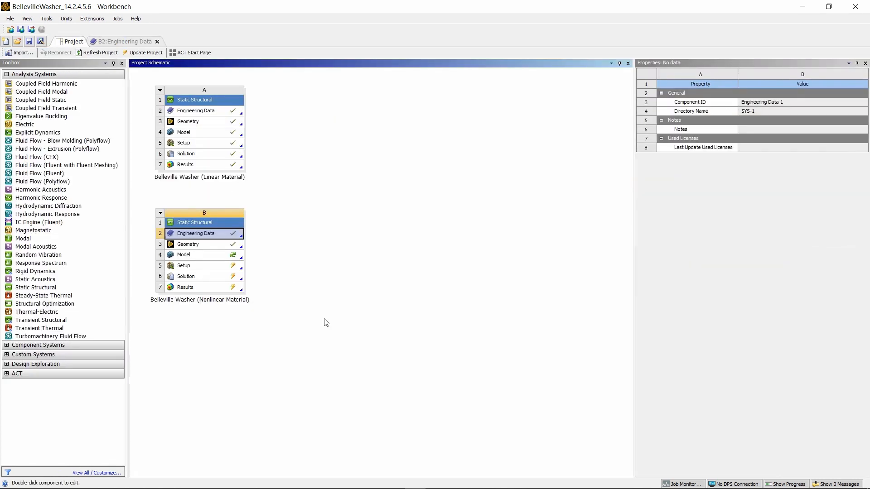
{"action": "double_click", "coordinate": [193, 256]}
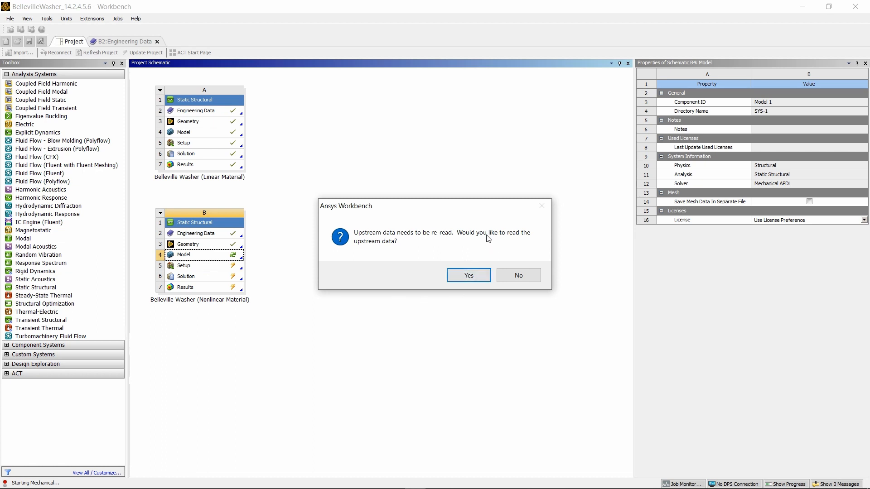
{"action": "left_click", "coordinate": [459, 277]}
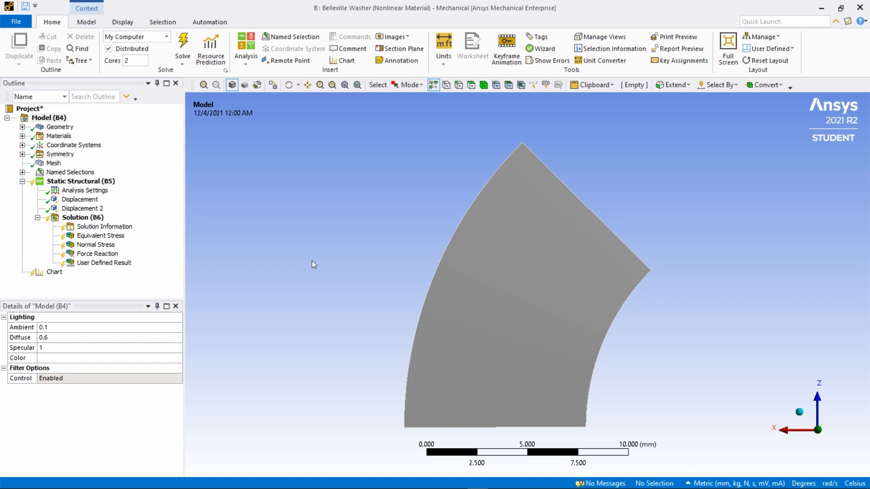
{"action": "left_click", "coordinate": [112, 228]}
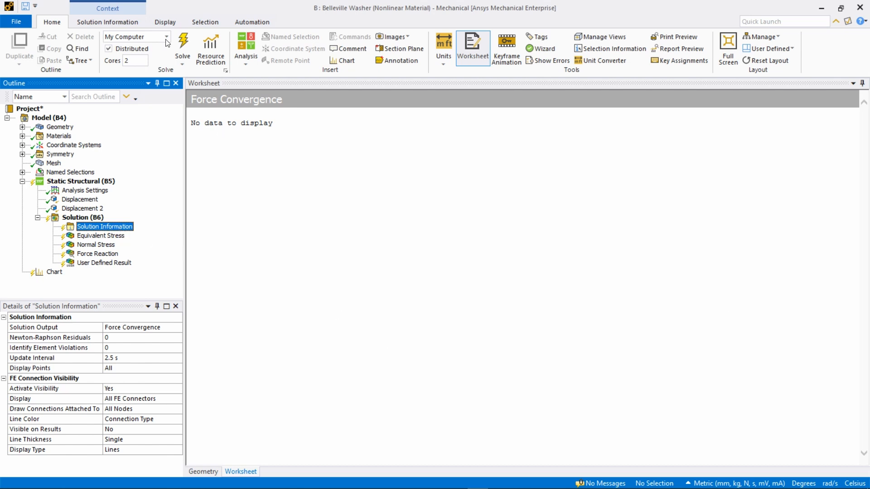
{"action": "left_click", "coordinate": [182, 48]}
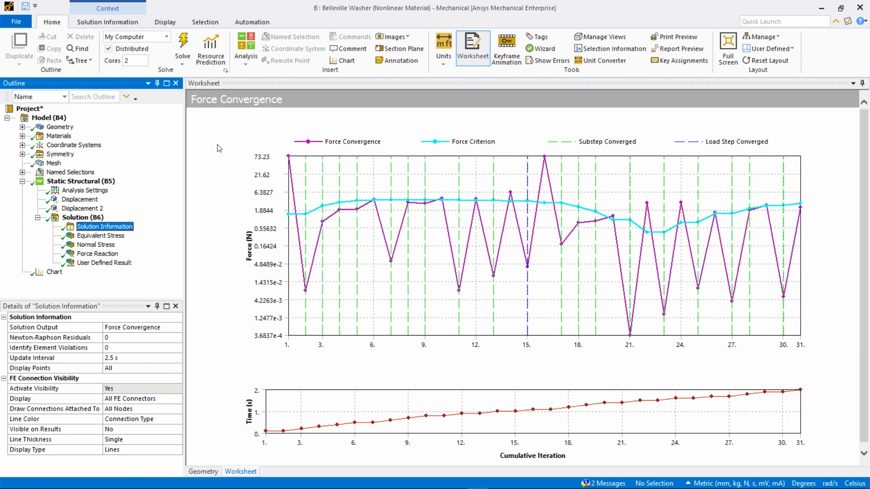
- Examine the equivalent stress contour with its enlarged graph and the tabular values over both load steps
{"action": "left_click", "coordinate": [93, 237]}
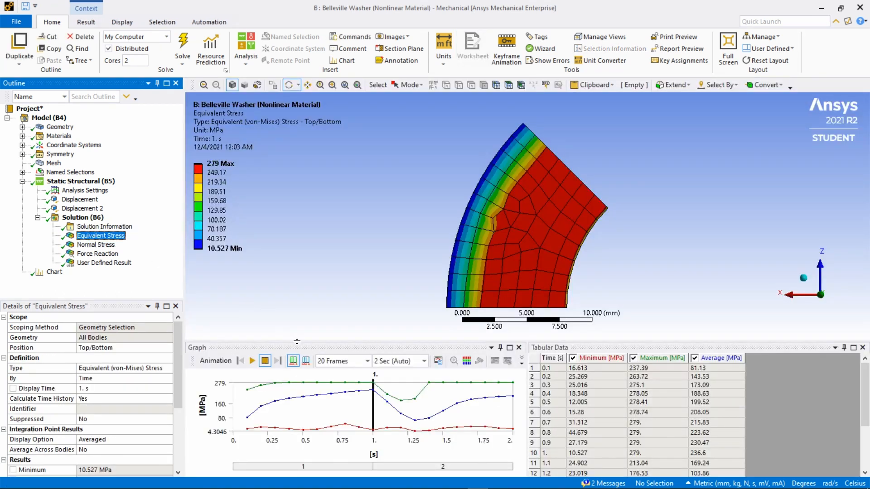
{"action": "left_click_drag", "start_coordinate": [298, 339], "coordinate": [294, 311]}
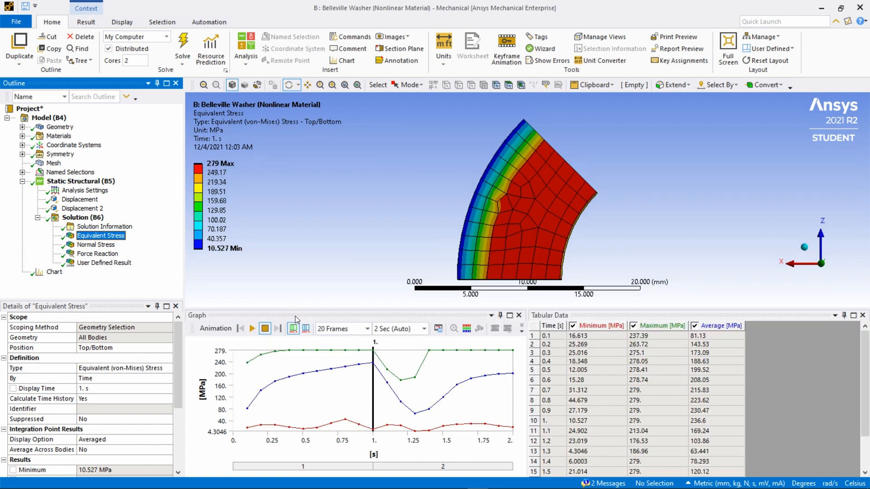
{"action": "left_click_drag", "start_coordinate": [864, 376], "coordinate": [861, 402]}
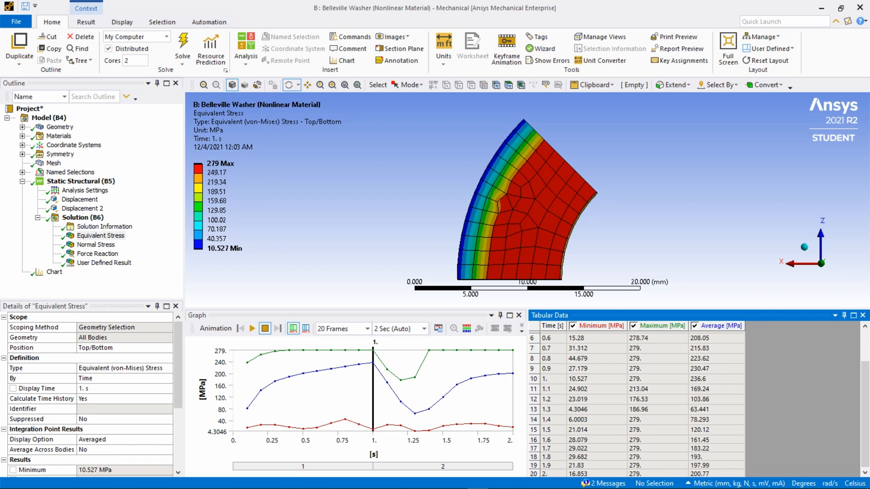
- Examine the normal stress and Y force reaction results in their graphs and tabular data
{"action": "left_click", "coordinate": [96, 245]}
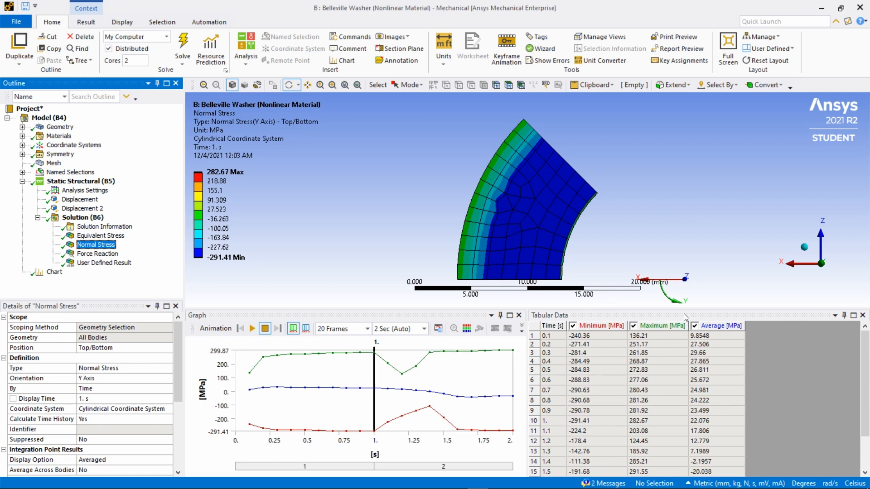
{"action": "mouse_move", "coordinate": [861, 354]}
{"action": "left_mouse_down"}
{"action": "mouse_move", "coordinate": [862, 403]}
{"action": "mouse_move", "coordinate": [862, 371]}
{"action": "left_mouse_up"}
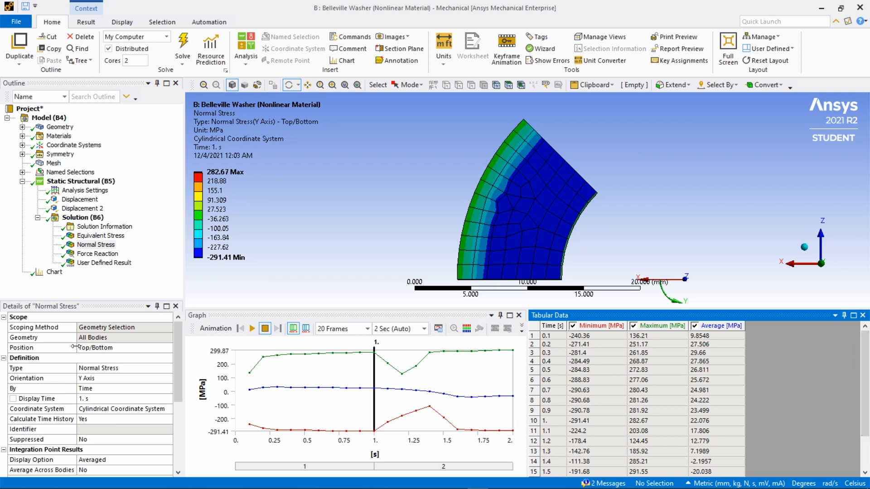
{"action": "left_click", "coordinate": [94, 255]}
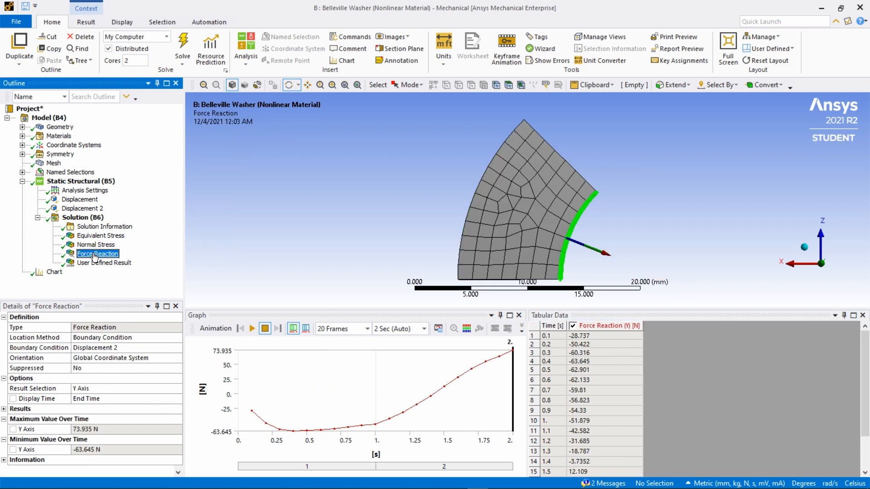
{"action": "left_click", "coordinate": [867, 363]}
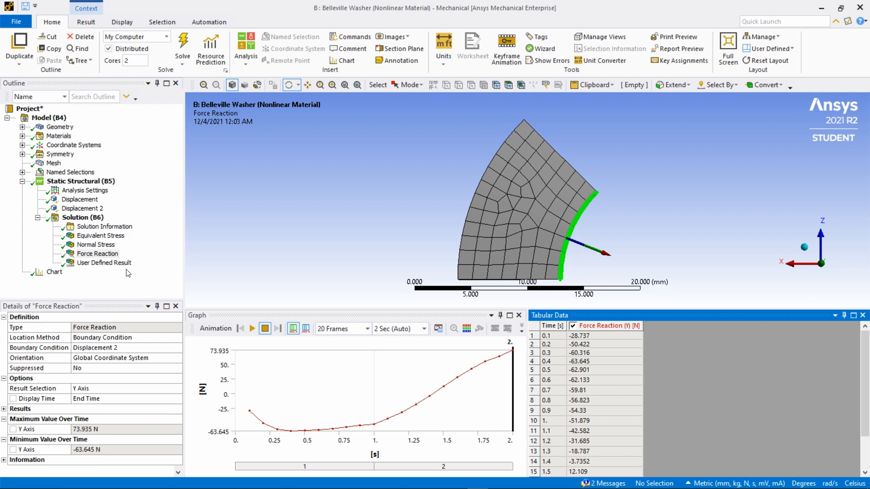
- Consult the force-displacement chart's tabular data and retrieve the equivalent stress result at 1.4 s
{"action": "left_click", "coordinate": [96, 245]}
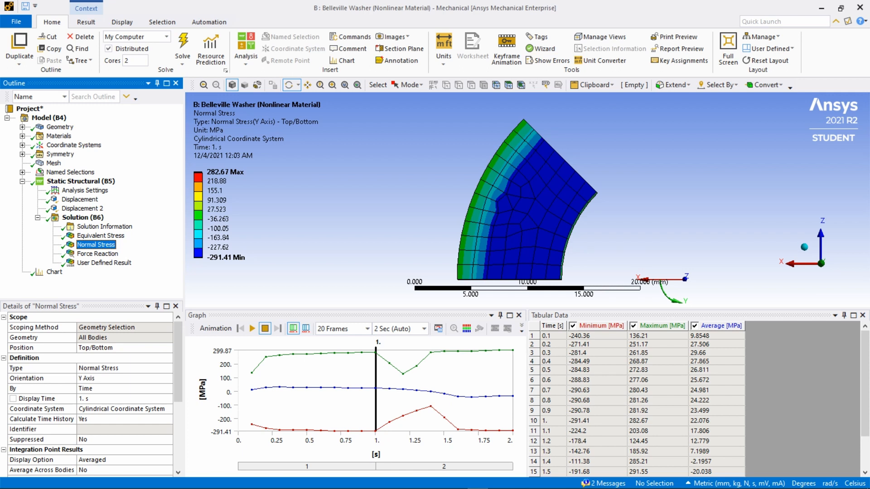
{"action": "left_click", "coordinate": [51, 274]}
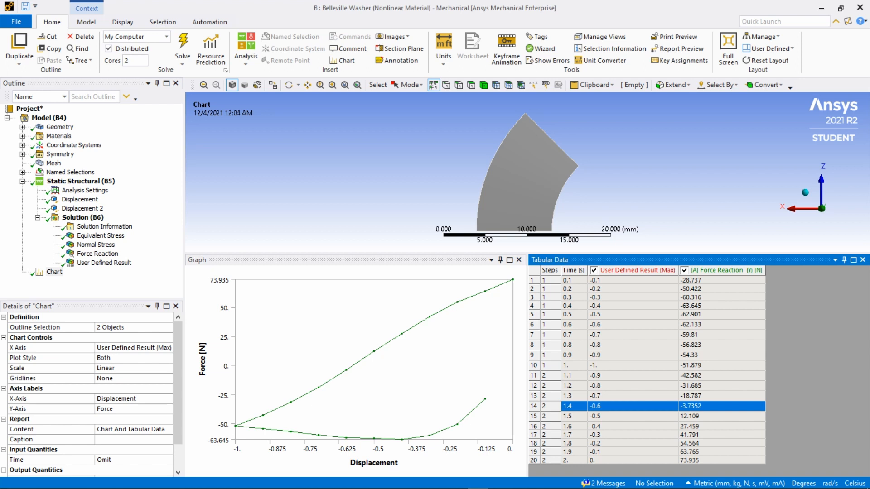
{"action": "left_click", "coordinate": [101, 236]}
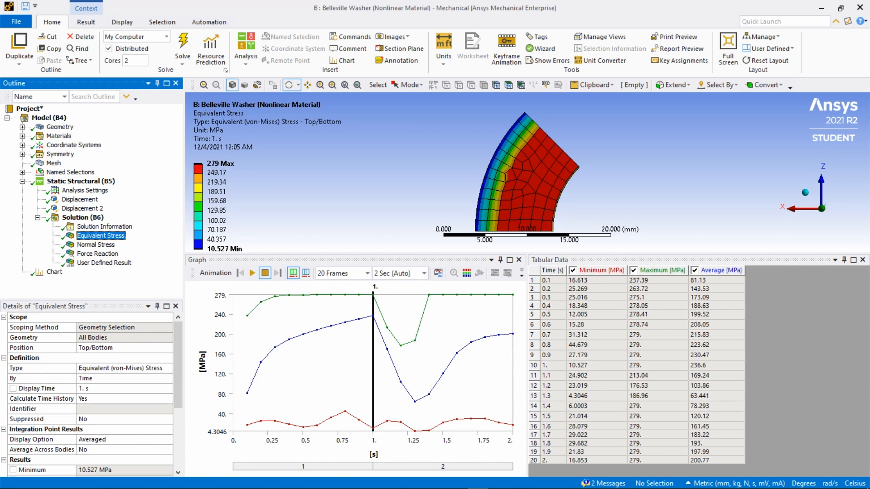
{"action": "left_click", "coordinate": [535, 408]}
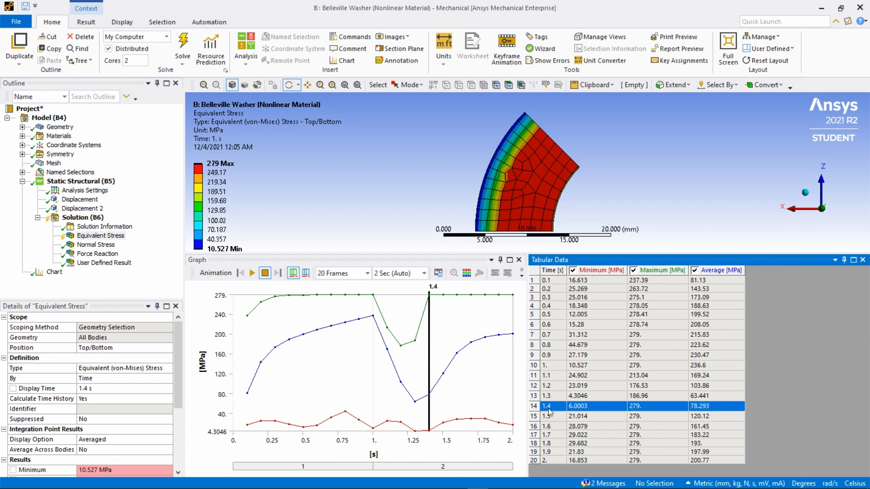
{"action": "right_click", "coordinate": [550, 408]}
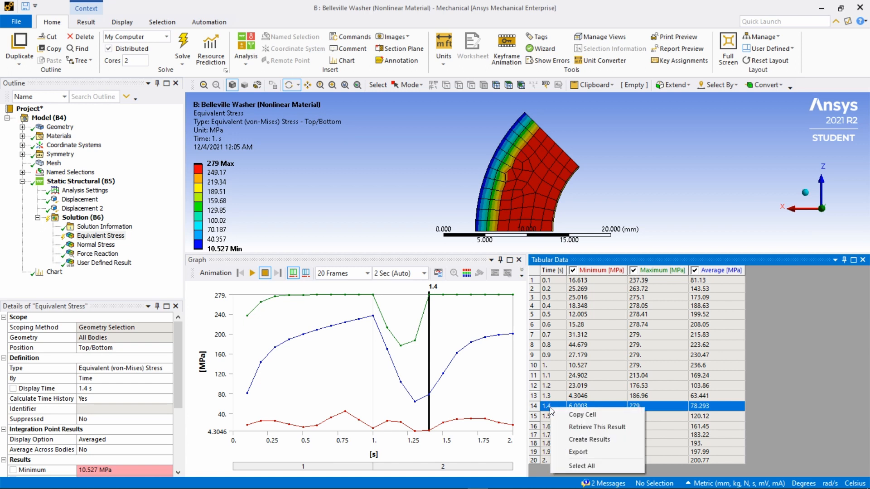
{"action": "left_click", "coordinate": [586, 431]}
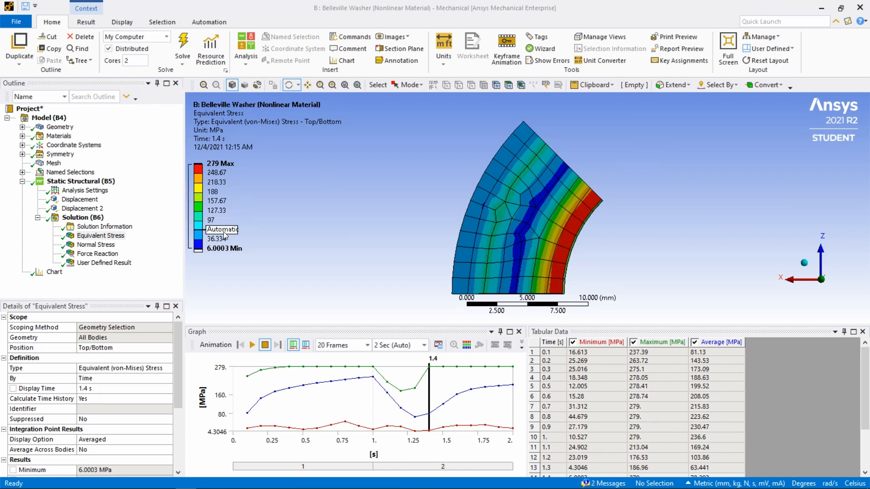
- Retrieve the normal stress result at 1.4 s and examine its contour on the inner edge, side faces and underside of the washer segment
{"action": "left_click", "coordinate": [95, 245]}
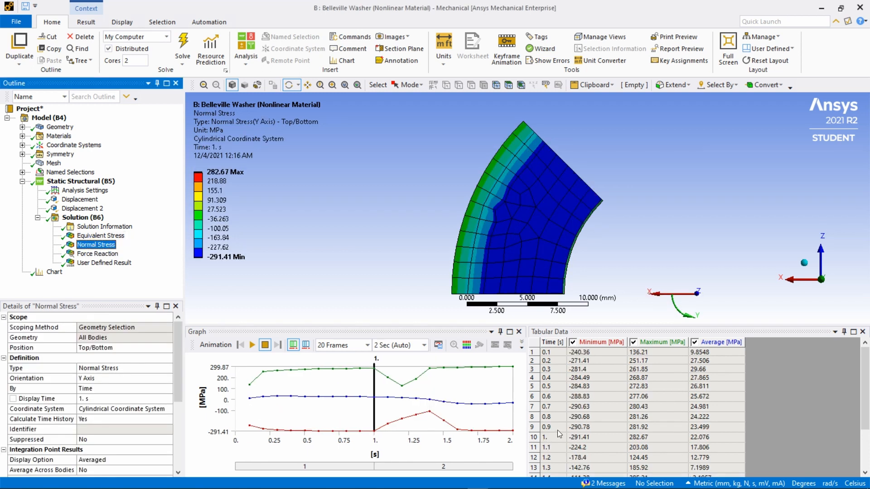
{"action": "left_click", "coordinate": [557, 435]}
{"action": "scroll", "coordinate": [555, 437], "scroll_direction": "down", "scroll_amount": 3}
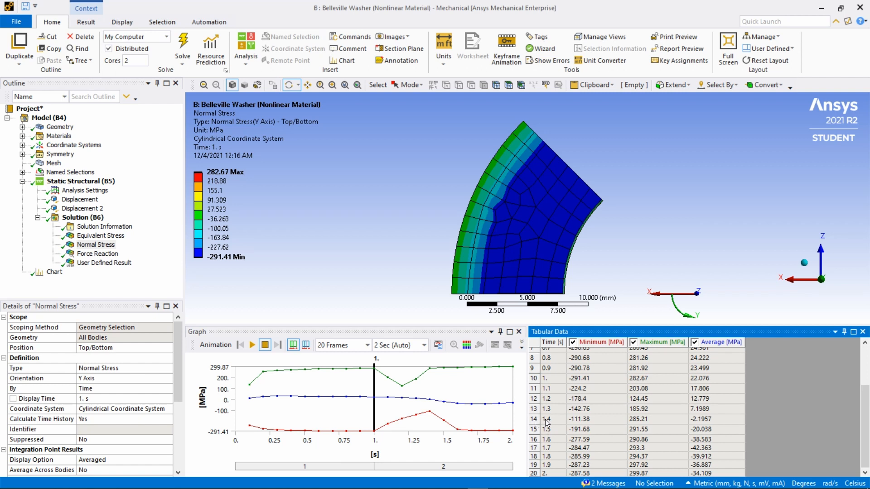
{"action": "left_click", "coordinate": [548, 423]}
{"action": "right_click", "coordinate": [549, 423]}
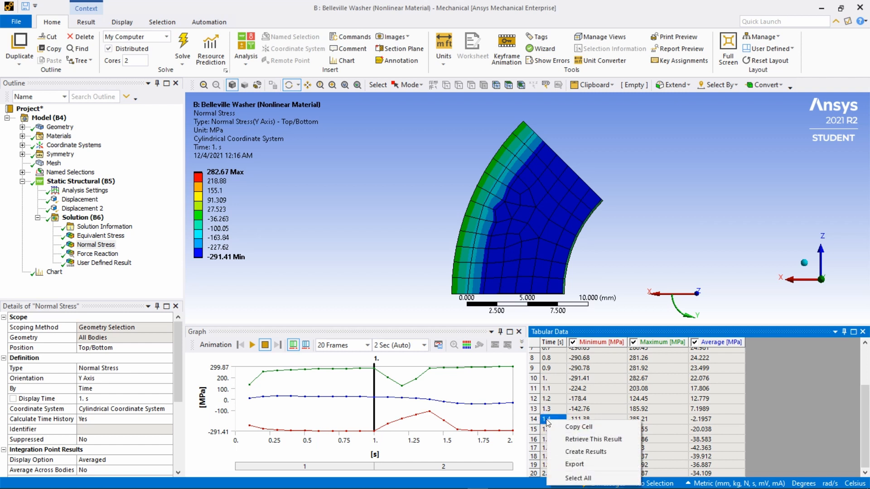
{"action": "left_click", "coordinate": [575, 441]}
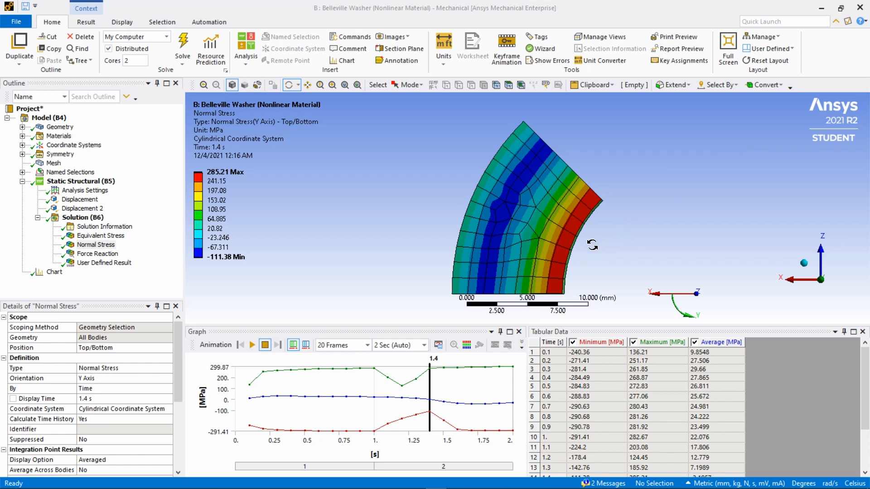
{"action": "left_click_drag", "start_coordinate": [592, 245], "coordinate": [730, 238]}
{"action": "left_click_drag", "start_coordinate": [622, 238], "coordinate": [740, 267]}
{"action": "left_click_drag", "start_coordinate": [645, 220], "coordinate": [475, 182]}
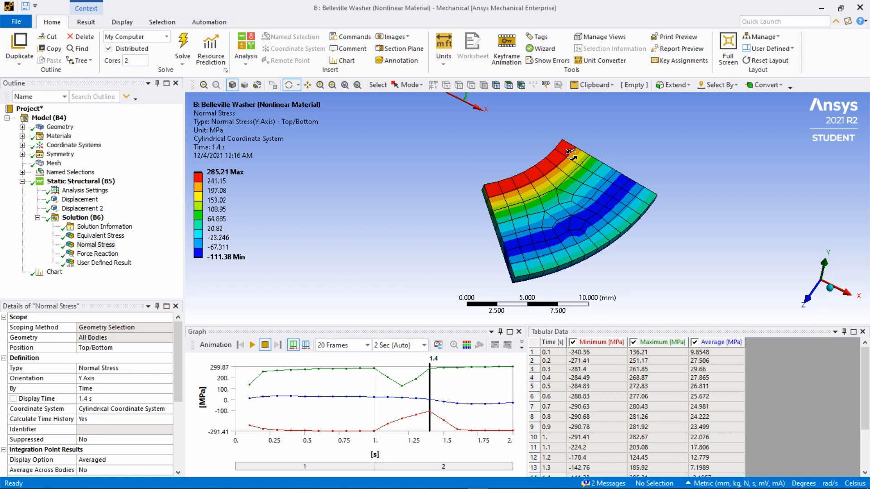
{"action": "left_click_drag", "start_coordinate": [542, 221], "coordinate": [655, 181]}
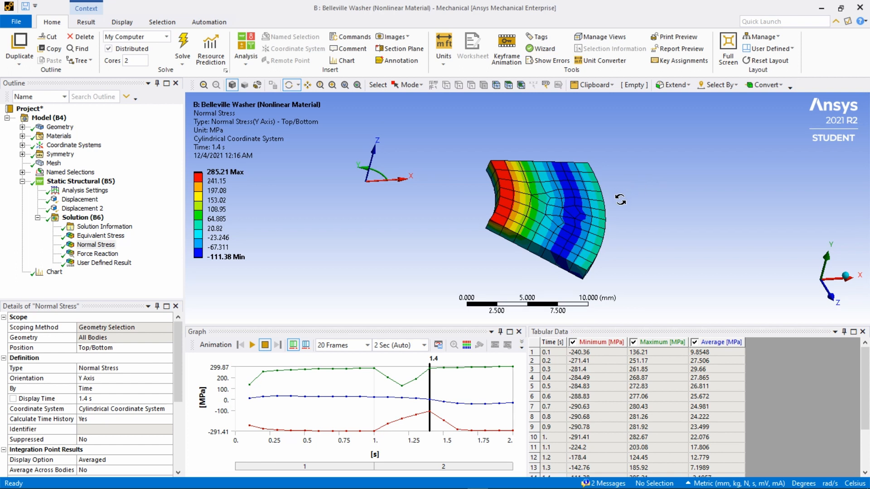
{"action": "mouse_move", "coordinate": [626, 236]}
{"action": "left_mouse_down"}
{"action": "mouse_move", "coordinate": [575, 229]}
{"action": "mouse_move", "coordinate": [686, 204]}
{"action": "mouse_move", "coordinate": [615, 233]}
{"action": "left_mouse_up"}
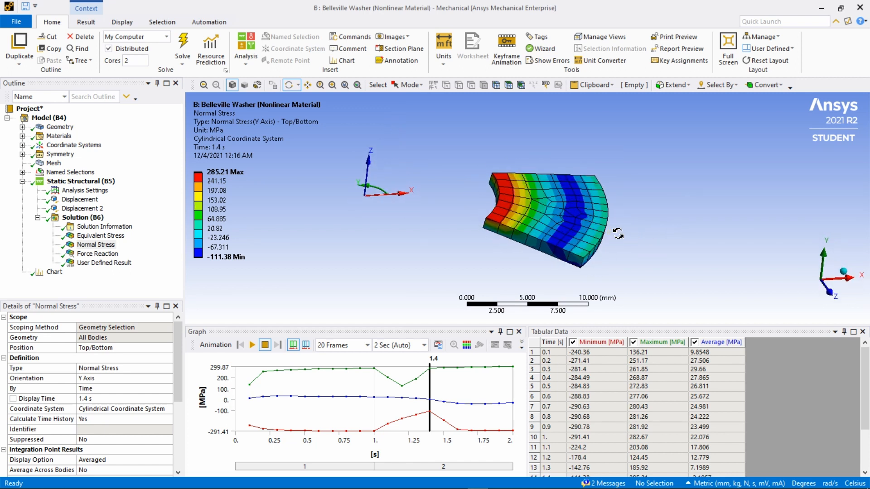